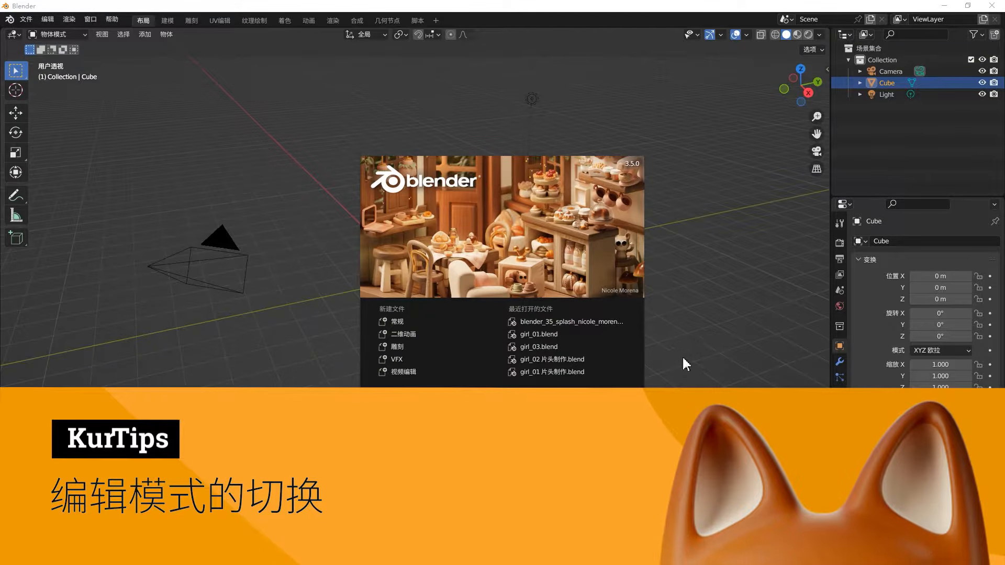
# - Dismiss the splash screen and move the default cube to about X -1.98 m, Y -4.25 m, Z 0.26 m
pyautogui.click(682, 356)
pyautogui.click(691, 373)
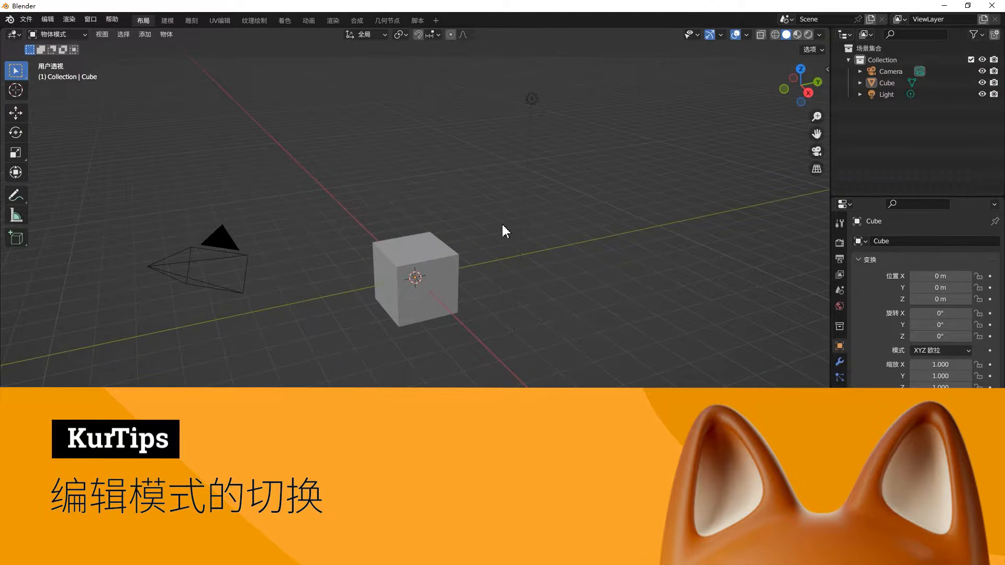
pyautogui.moveTo(502, 230); pyautogui.dragTo(504, 268, button='middle')
pyautogui.click(456, 270)
pyautogui.press('g')
pyautogui.click(306, 259)
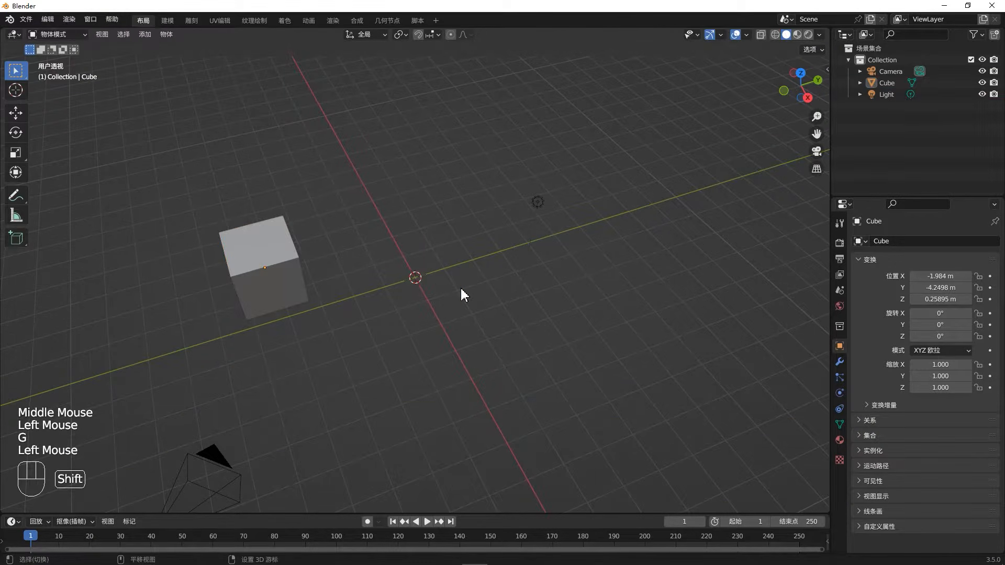
# - Add a UV sphere and move it to about X -1.40 m, Y -0.08 m, Z 1.16 m
pyautogui.hotkey('shift', 'a')
pyautogui.moveTo(482, 292)
pyautogui.click(552, 319)
pyautogui.press('g')
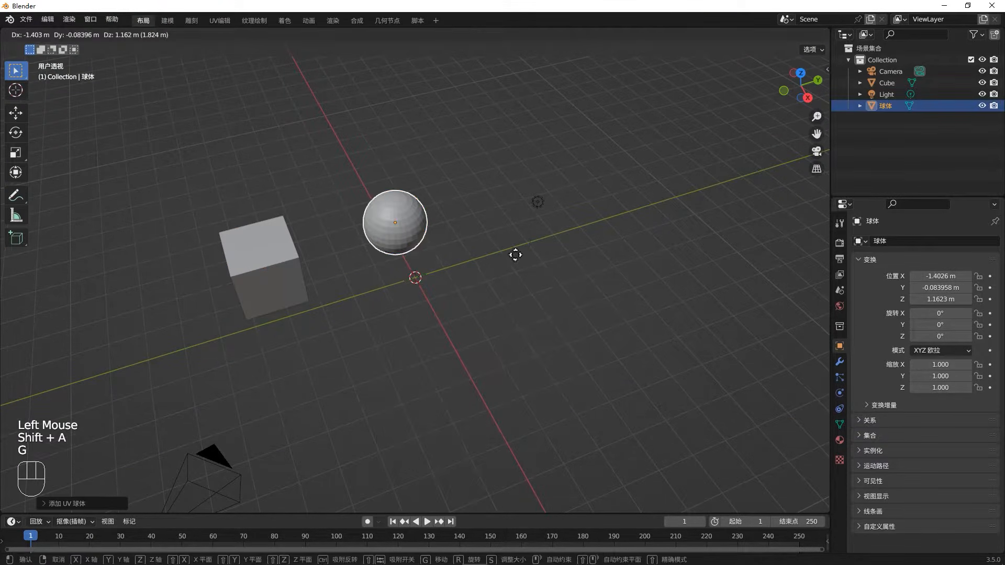
pyautogui.click(516, 255)
# - Add a monkey head mesh and move it to about X 0.58 m, Y 3.23 m, Z 0.59 m
pyautogui.hotkey('shift', 'a')
pyautogui.moveTo(568, 311)
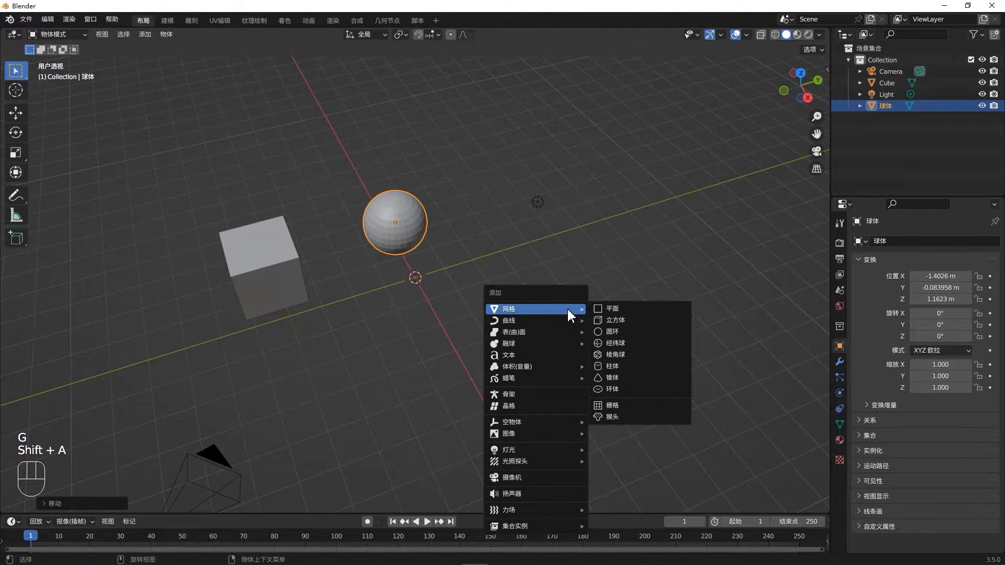
pyautogui.click(645, 415)
pyautogui.press('g')
pyautogui.click(699, 343)
pyautogui.press('r')
pyautogui.click(619, 206)
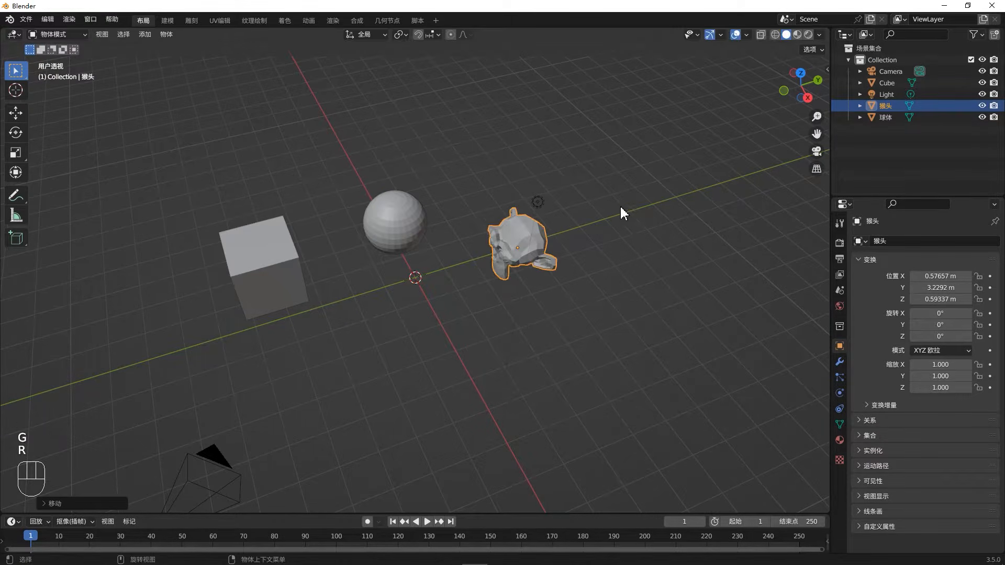
pyautogui.moveTo(620, 208); pyautogui.dragTo(650, 290, button='middle')
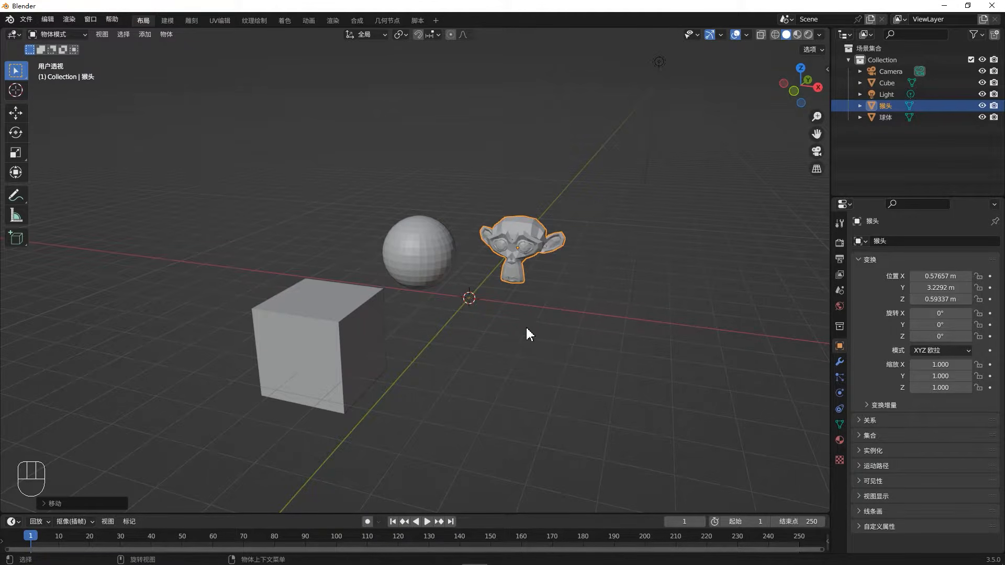
# - Select the monkey head and switch it into Edit Mode and back to Object Mode twice
pyautogui.click(522, 258)
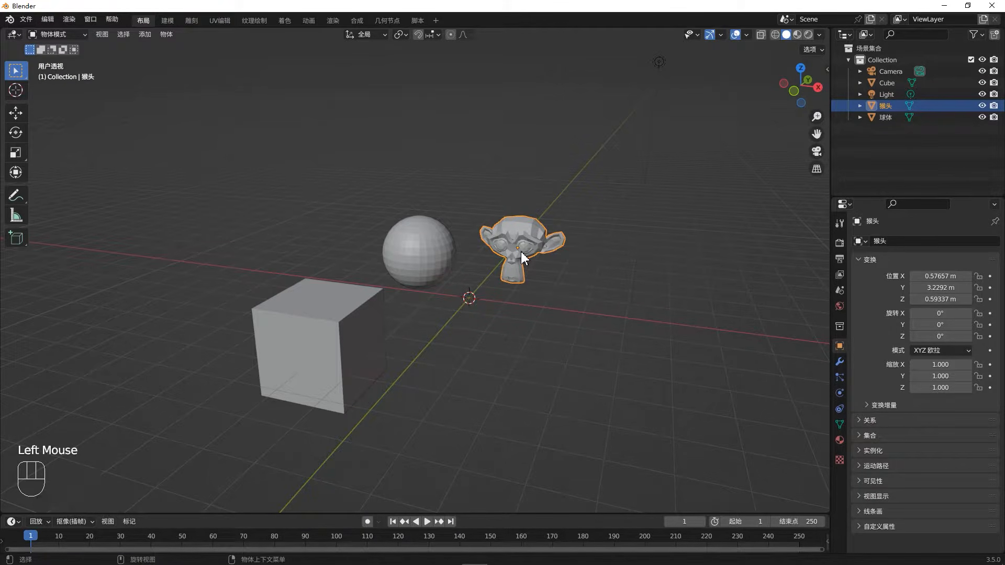
pyautogui.scroll(2, 389, 242)
pyautogui.moveTo(388, 241); pyautogui.dragTo(398, 294, button='middle')
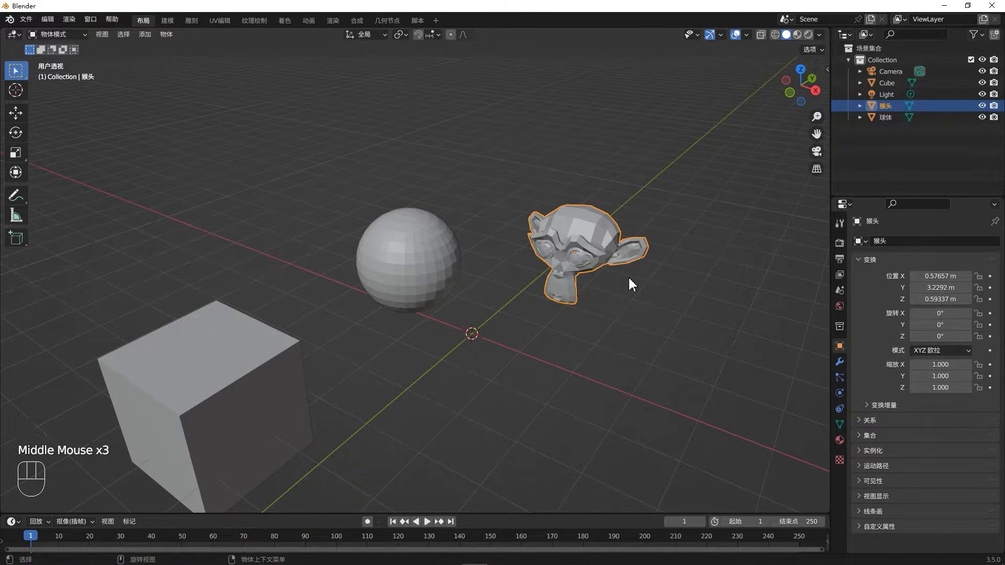
pyautogui.press('Tab')
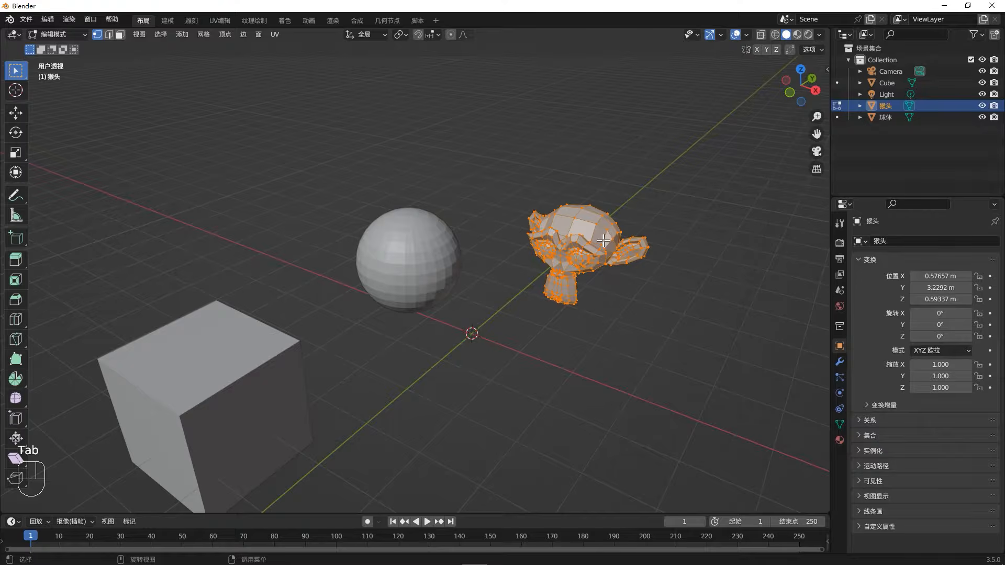
pyautogui.scroll(3, 598, 227)
pyautogui.press('Tab')
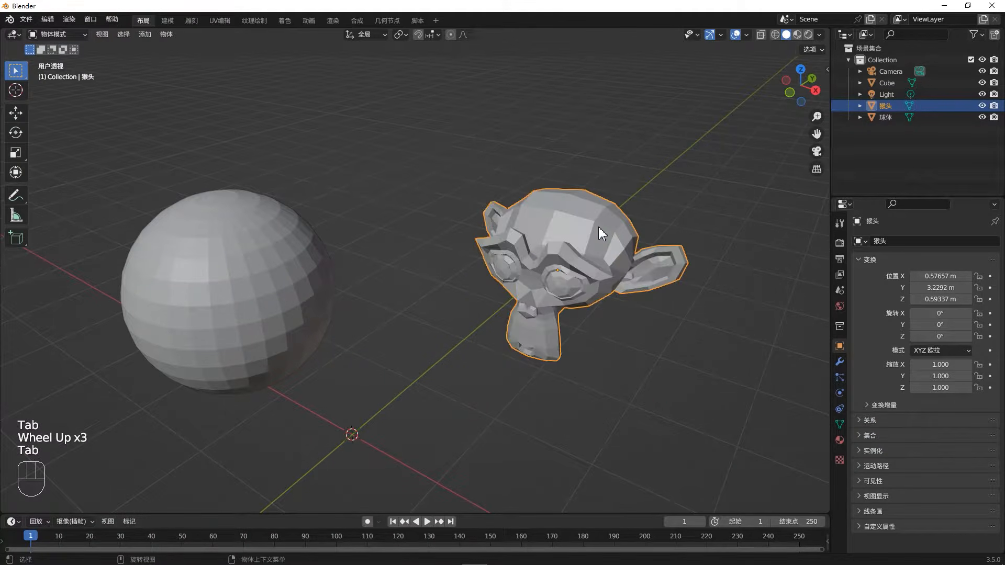
pyautogui.press('Tab')
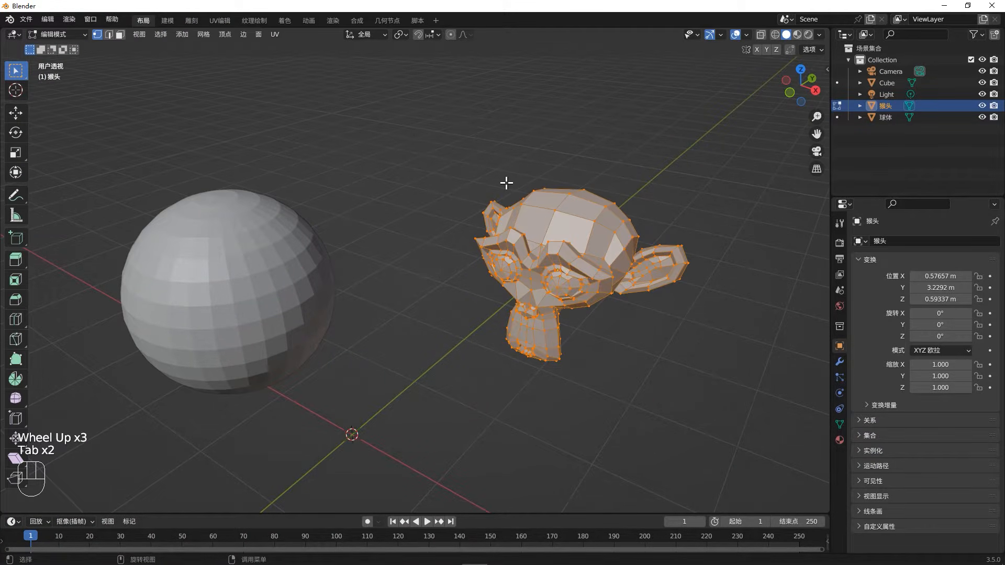
pyautogui.press('Tab')
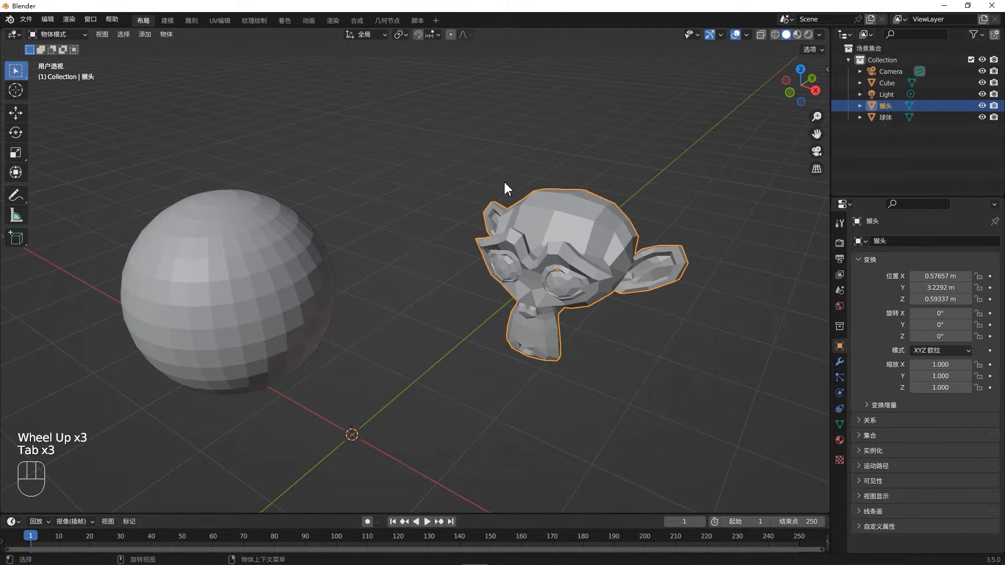
# - Enable the pie menu on drag option (拖动时的饼菜单) in the keymap preferences and close the preferences
pyautogui.click(51, 34)
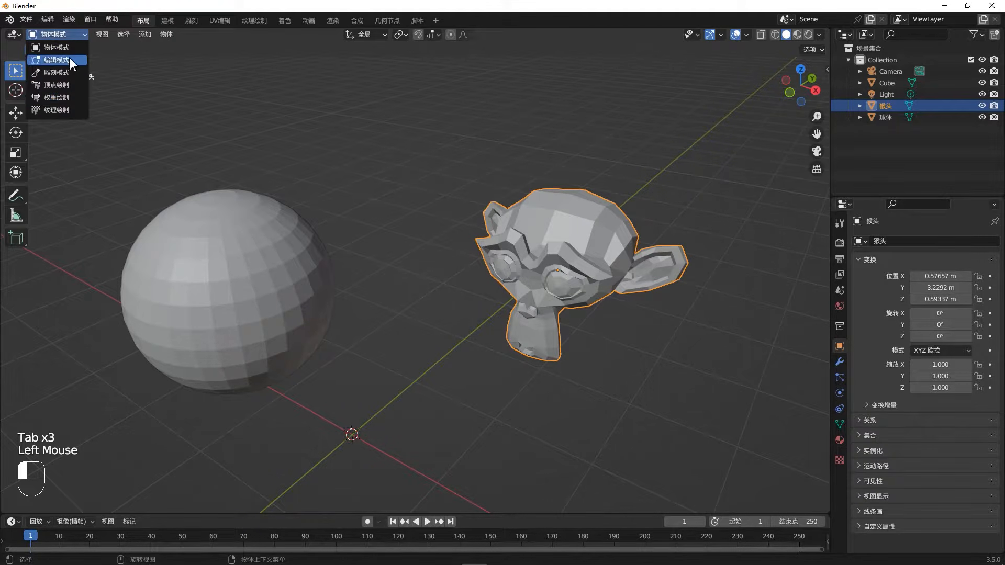
pyautogui.click(52, 19)
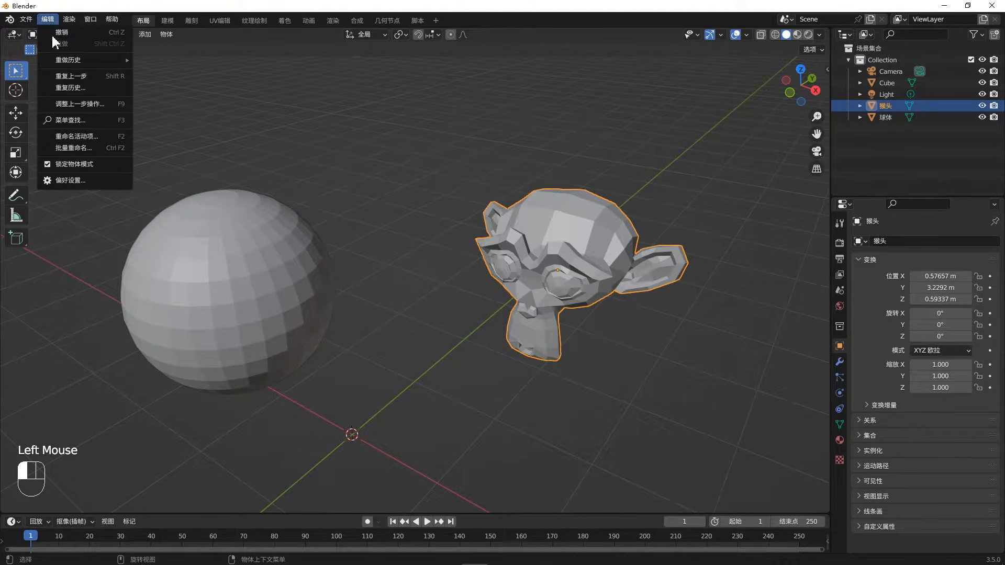
pyautogui.click(86, 180)
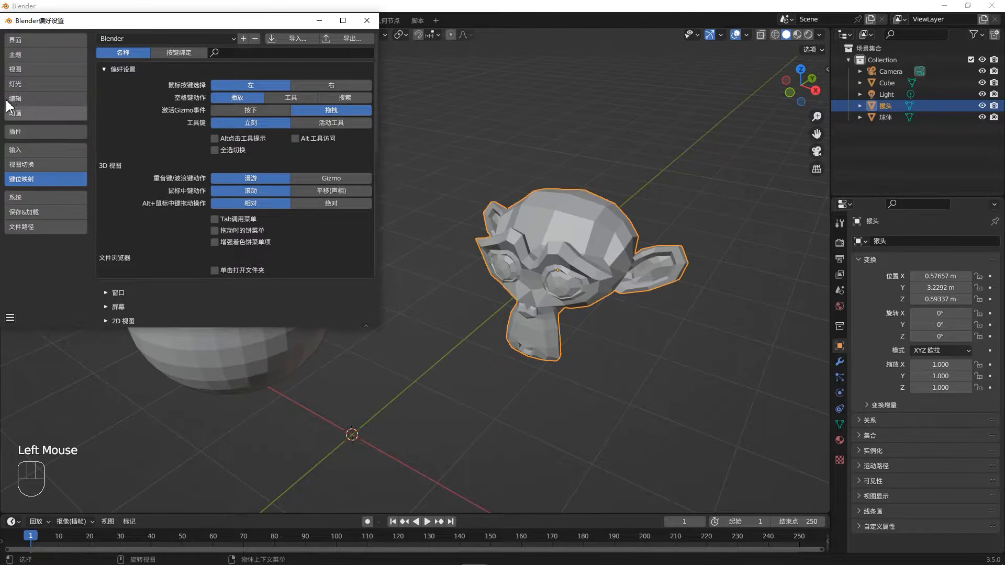
pyautogui.click(215, 230)
pyautogui.click(372, 25)
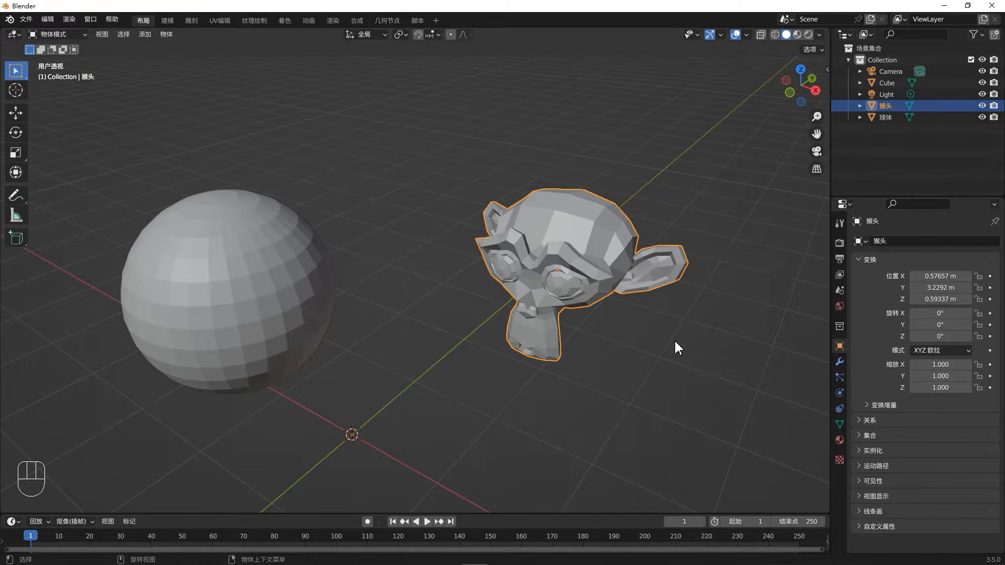
# - Test the quick toggle between Object Mode and Edit Mode on the monkey head
pyautogui.moveTo(673, 339); pyautogui.dragTo(638, 346, button='middle')
pyautogui.press('Tab')
pyautogui.press('Tab')
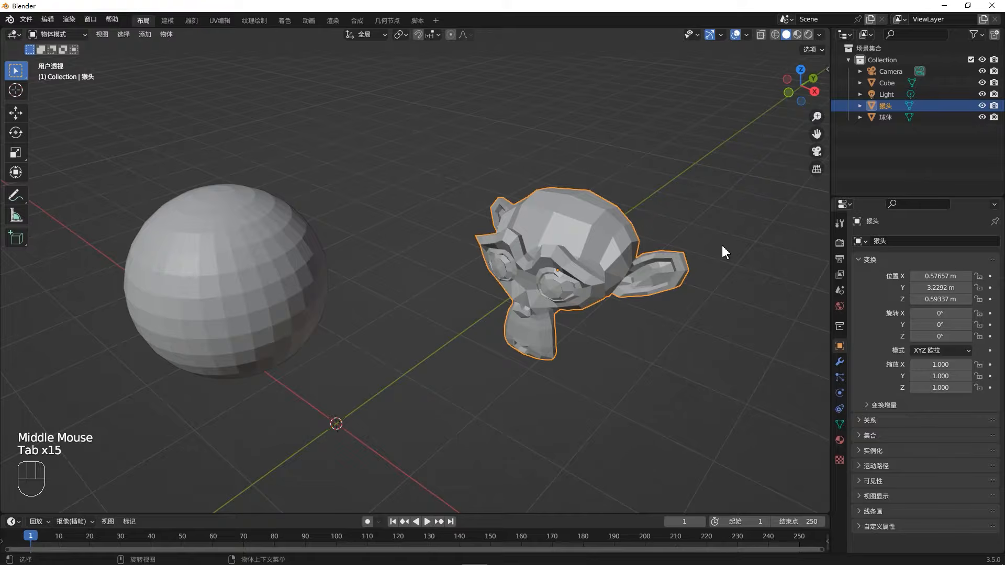
pyautogui.press('Tab')
pyautogui.press('Tab')
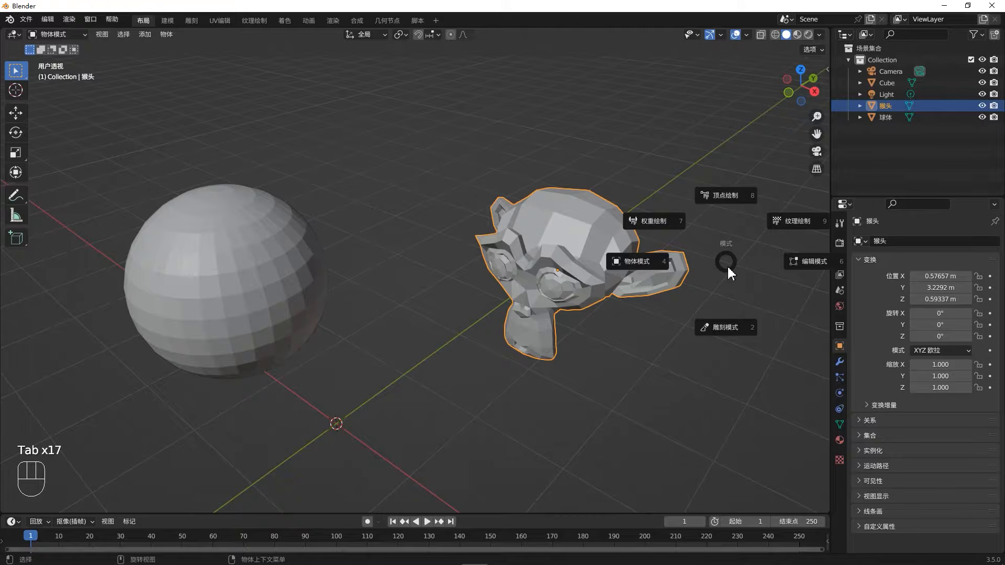
# - Cycle the monkey head through Sculpt, Vertex Paint, Weight Paint and Texture Paint modes, finishing in Edit Mode
pyautogui.click(722, 329)
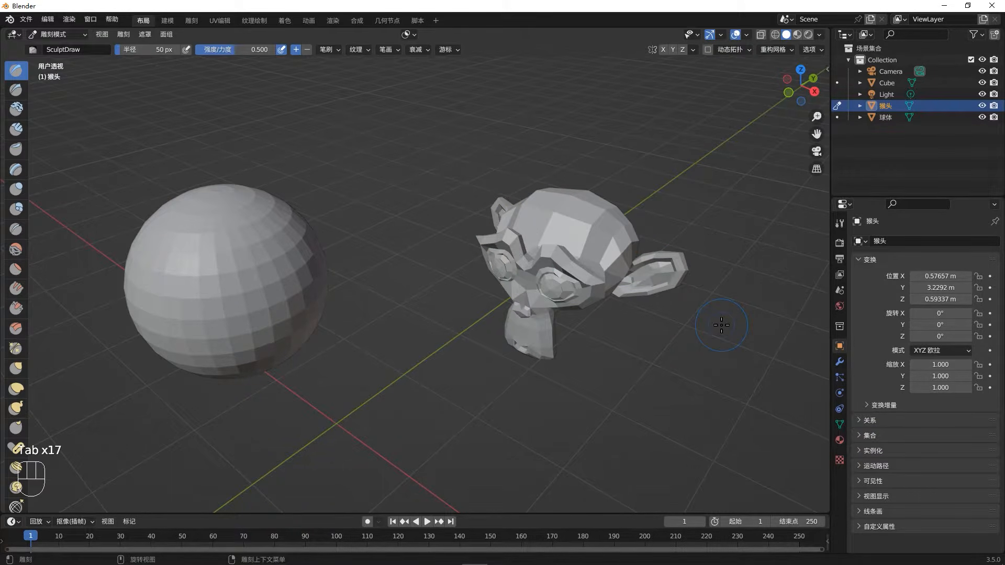
pyautogui.press('Tab')
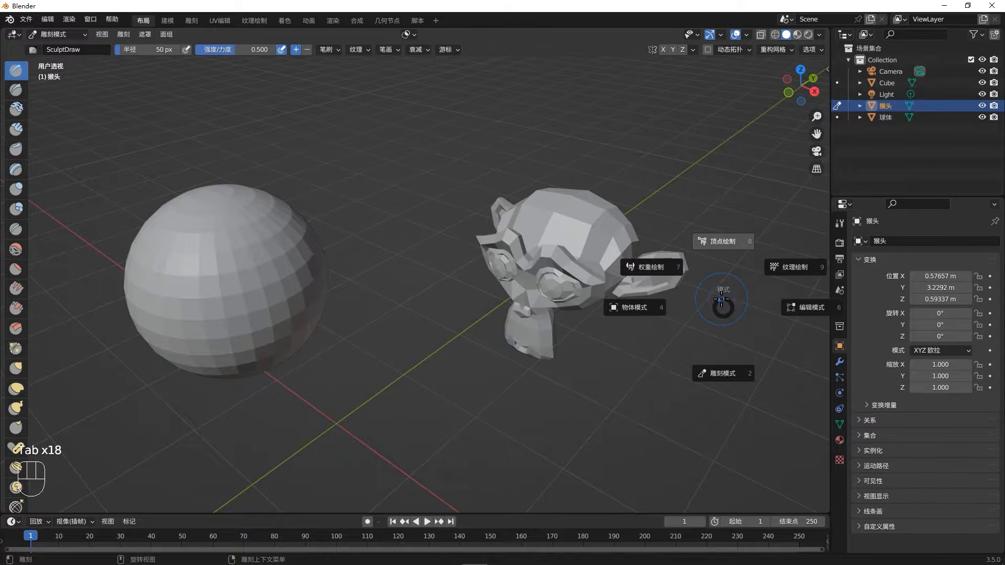
pyautogui.click(716, 252)
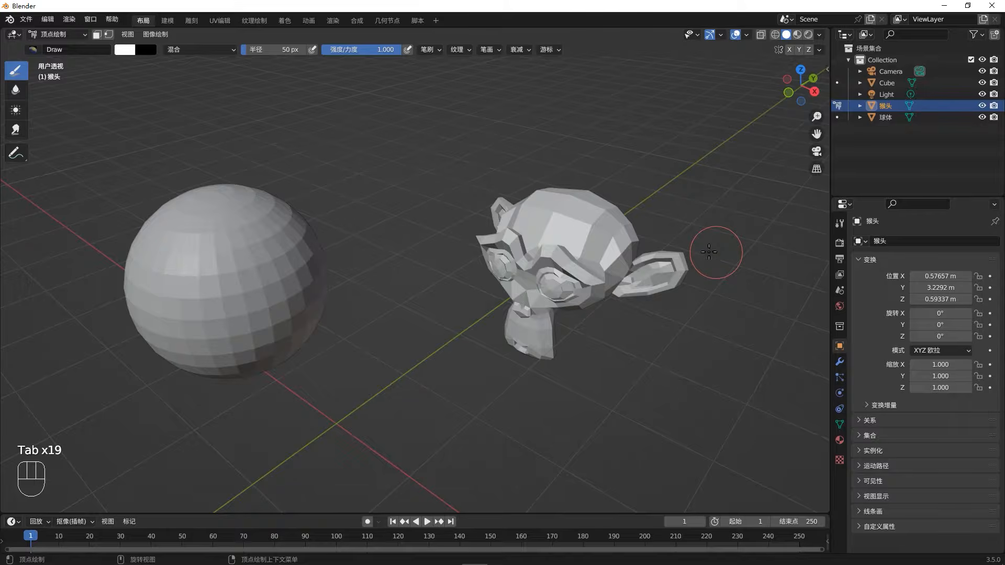
pyautogui.press('Tab')
pyautogui.click(649, 219)
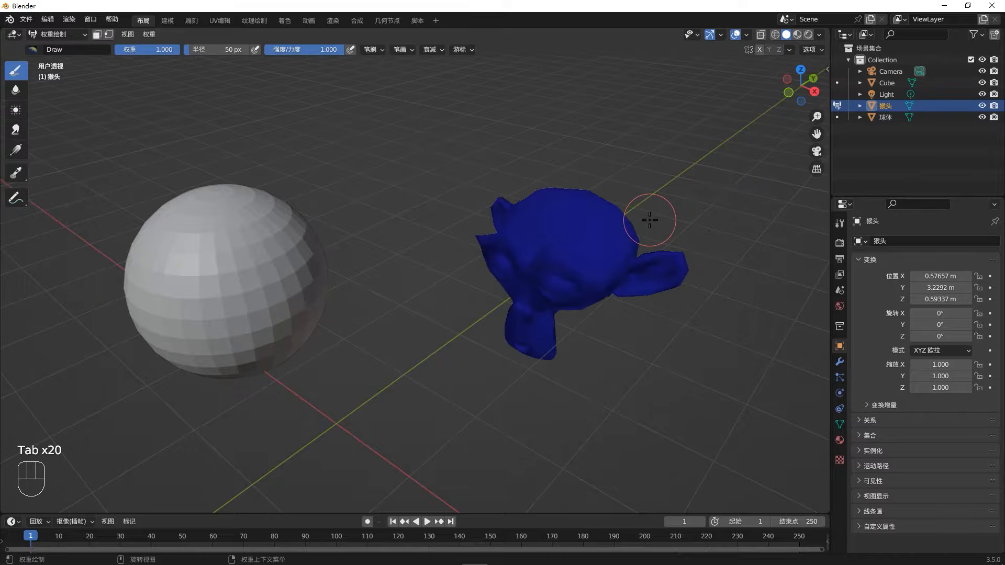
pyautogui.press('Tab')
pyautogui.click(719, 186)
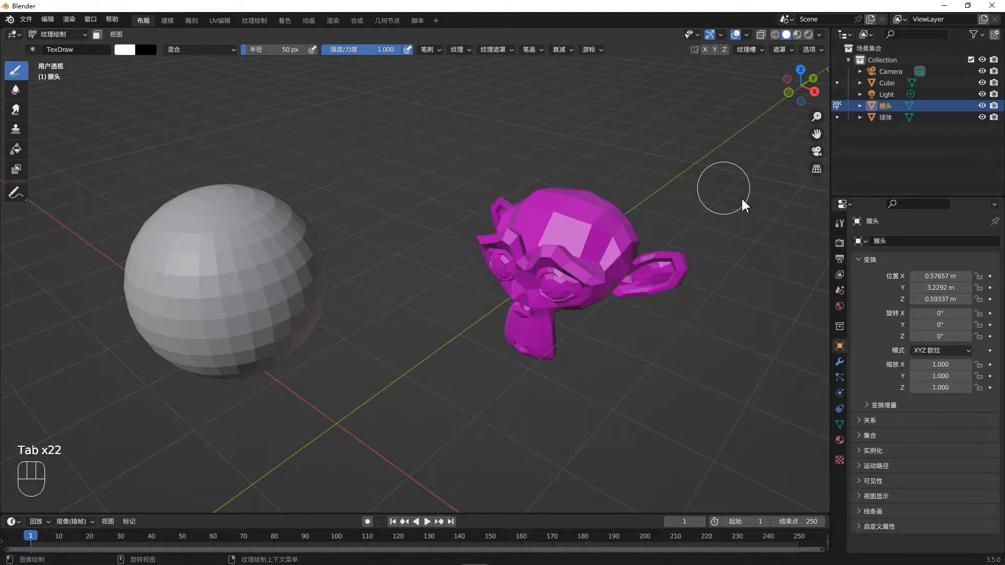
pyautogui.press('Tab')
pyautogui.click(790, 196)
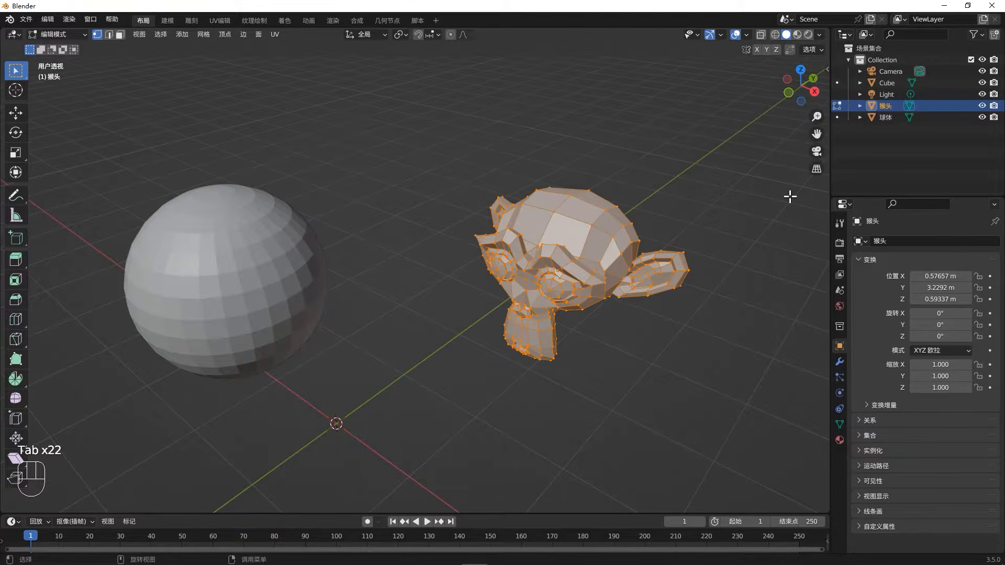
# - Toggle the monkey head repeatedly between Edit Mode and Object Mode, finishing in Object Mode
pyautogui.moveTo(691, 332); pyautogui.dragTo(705, 329, button='middle')
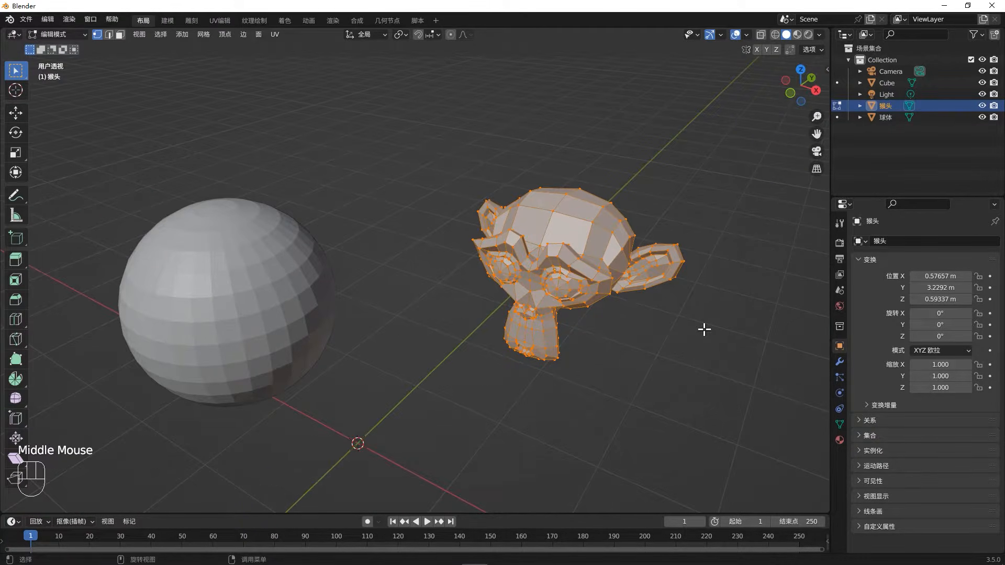
pyautogui.press('Tab')
pyautogui.press('Tab')
pyautogui.press('Tab')
pyautogui.press('Tab')
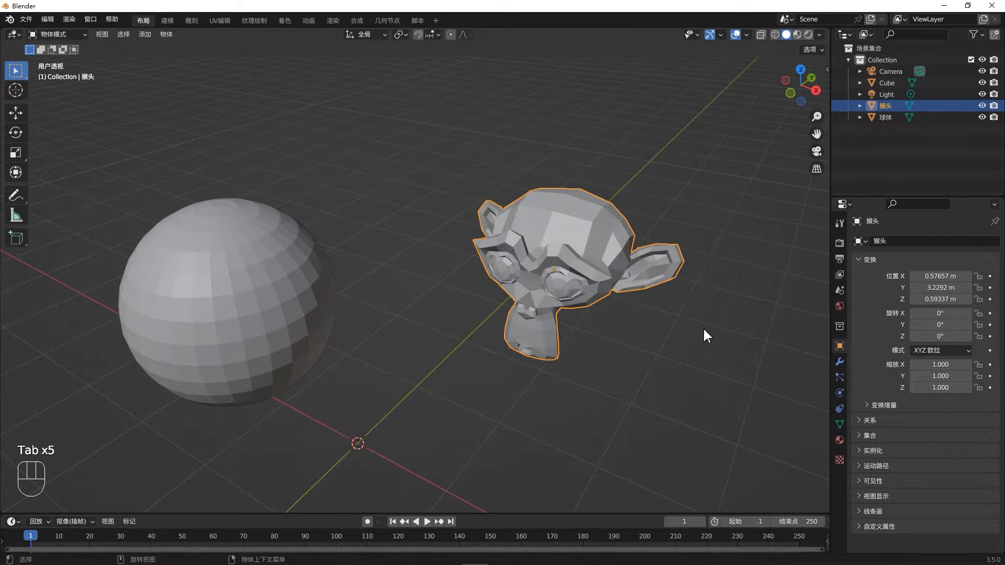
pyautogui.press('Tab')
pyautogui.press('Tab')
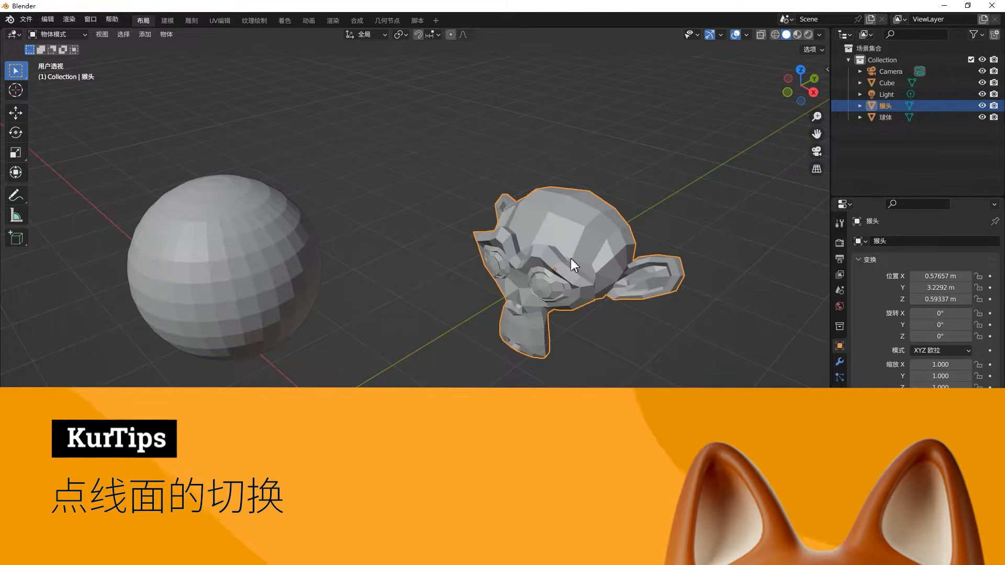
# - Enter Edit Mode on the monkey head and select a single vertex on its forehead
pyautogui.press('Tab')
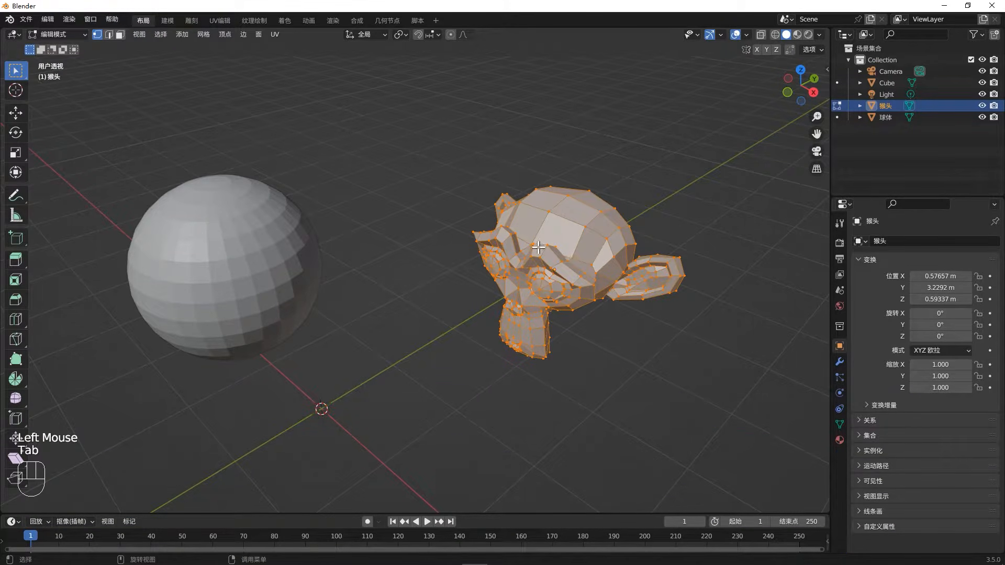
pyautogui.moveTo(542, 245); pyautogui.dragTo(579, 215, button='middle')
pyautogui.click(579, 215)
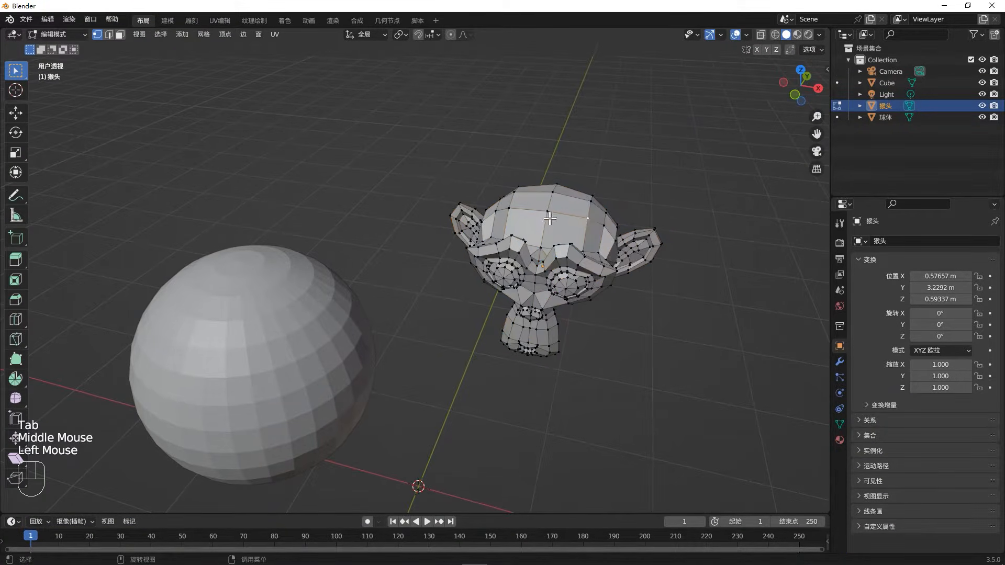
# - Change to edge selection and select individual edges on the monkey's forehead
pyautogui.click(108, 35)
pyautogui.click(549, 225)
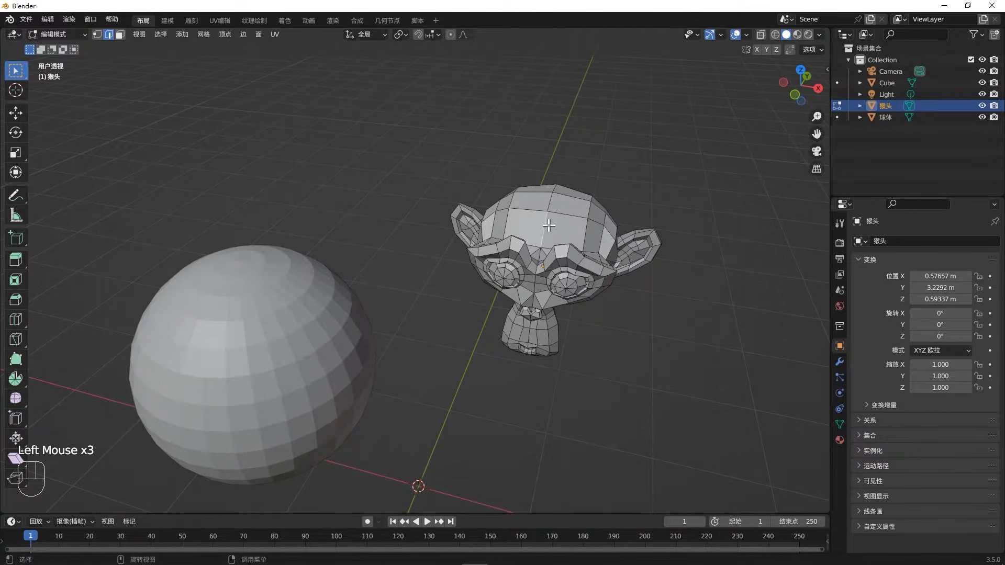
pyautogui.click(577, 231)
pyautogui.click(571, 216)
# - Change to face selection and select several individual faces on the monkey's forehead and crown
pyautogui.click(120, 34)
pyautogui.click(549, 232)
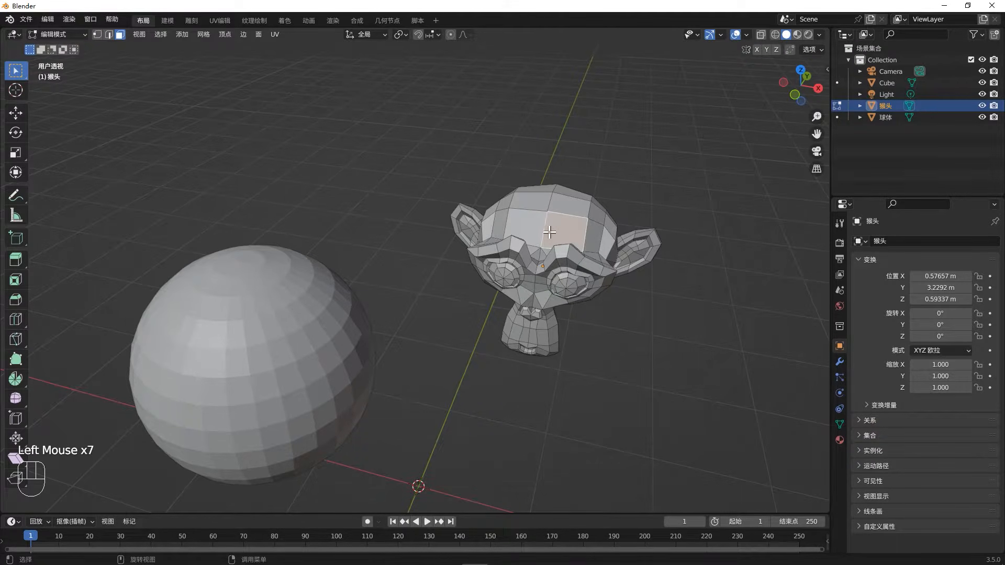
pyautogui.click(539, 229)
pyautogui.click(570, 203)
pyautogui.click(549, 204)
pyautogui.moveTo(552, 238)
pyautogui.mouseDown(button='middle')
pyautogui.moveTo(484, 248)
pyautogui.moveTo(511, 267)
pyautogui.moveTo(550, 255)
pyautogui.mouseUp(button='middle')
pyautogui.click(548, 234)
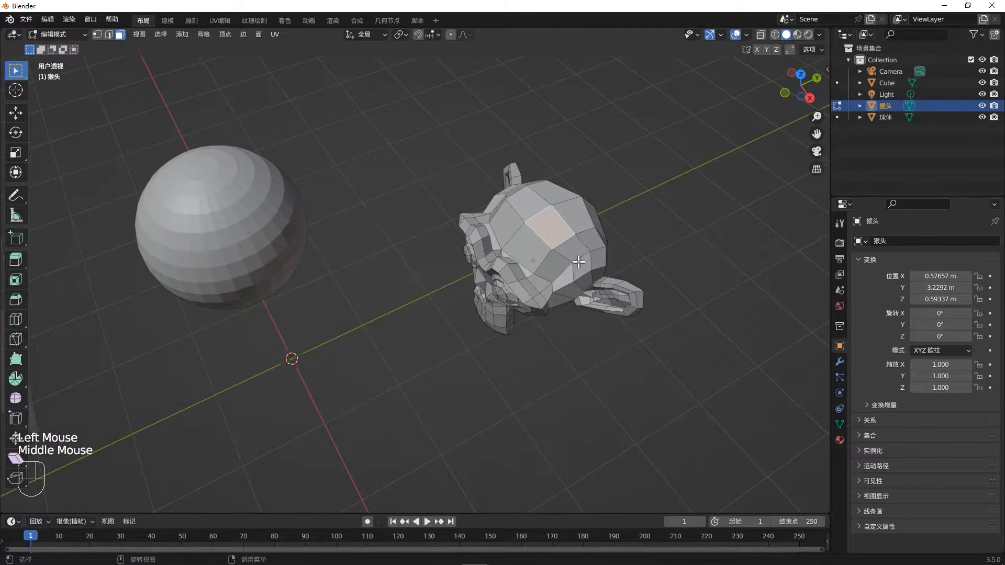
# - Select a vertex on top of the monkey head in vertex selection, and single edges there in edge selection
pyautogui.press('1')
pyautogui.click(574, 234)
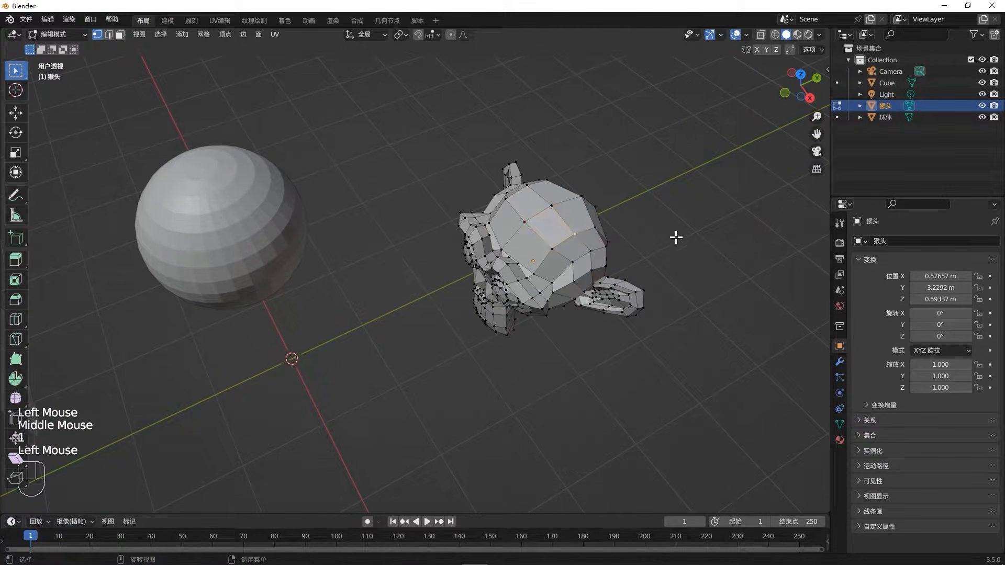
pyautogui.click(551, 235)
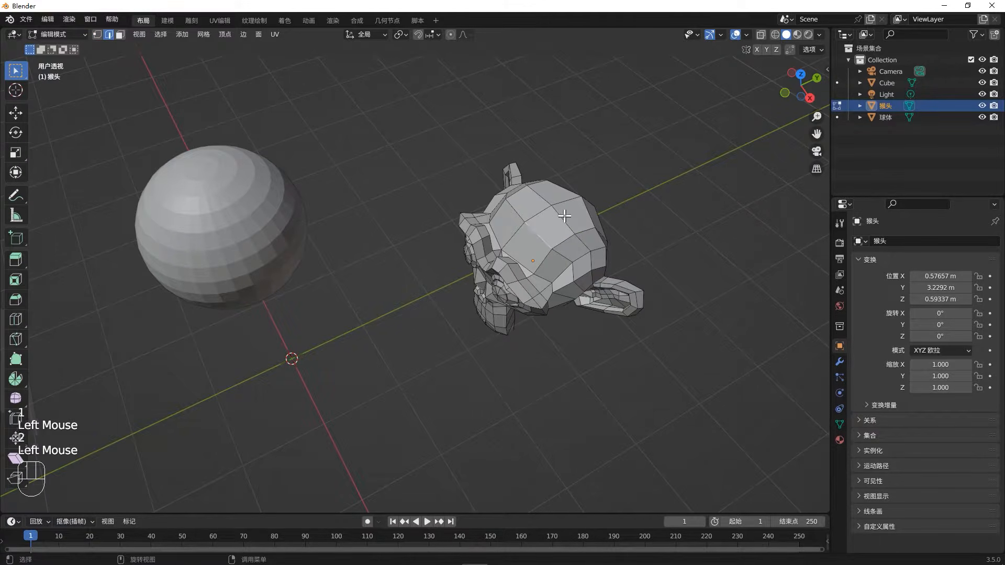
pyautogui.press('2')
pyautogui.click(562, 216)
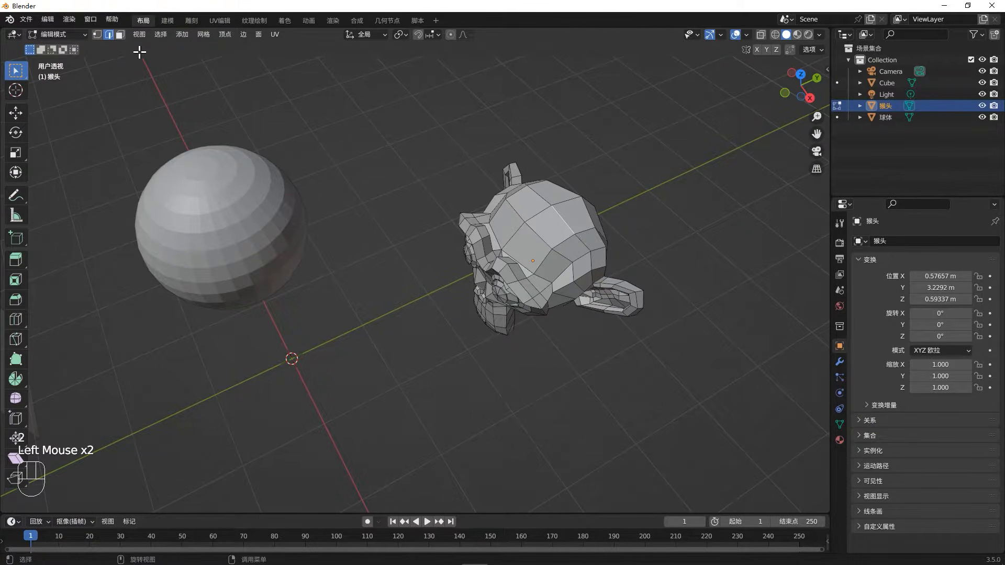
# - Cycle through vertex, edge and face selection, and select single faces on the monkey's crown and forehead in face selection
pyautogui.press('3')
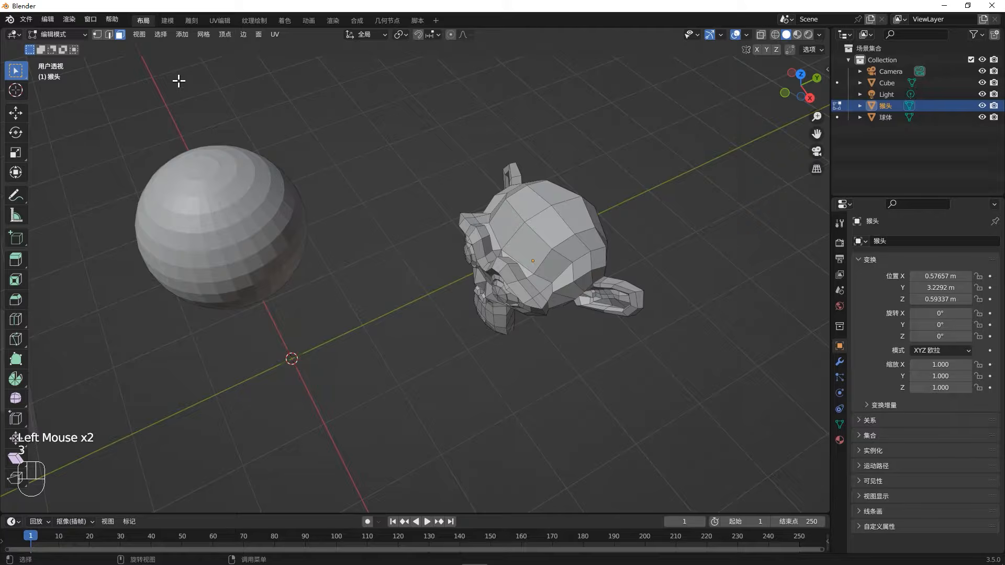
pyautogui.press('2')
pyautogui.press('3')
pyautogui.press('1')
pyautogui.press('2')
pyautogui.press('3')
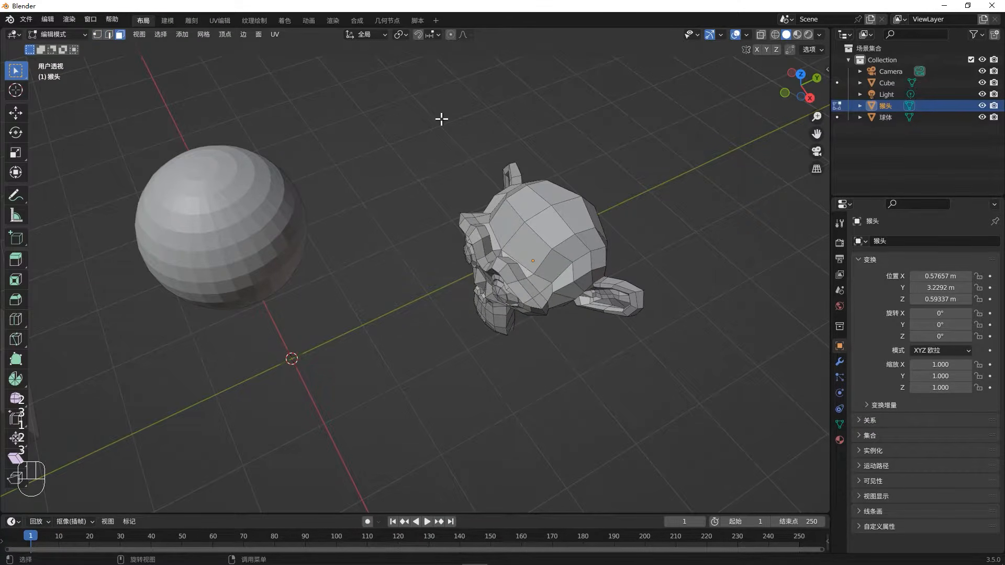
pyautogui.click(562, 216)
pyautogui.click(562, 217)
pyautogui.click(564, 214)
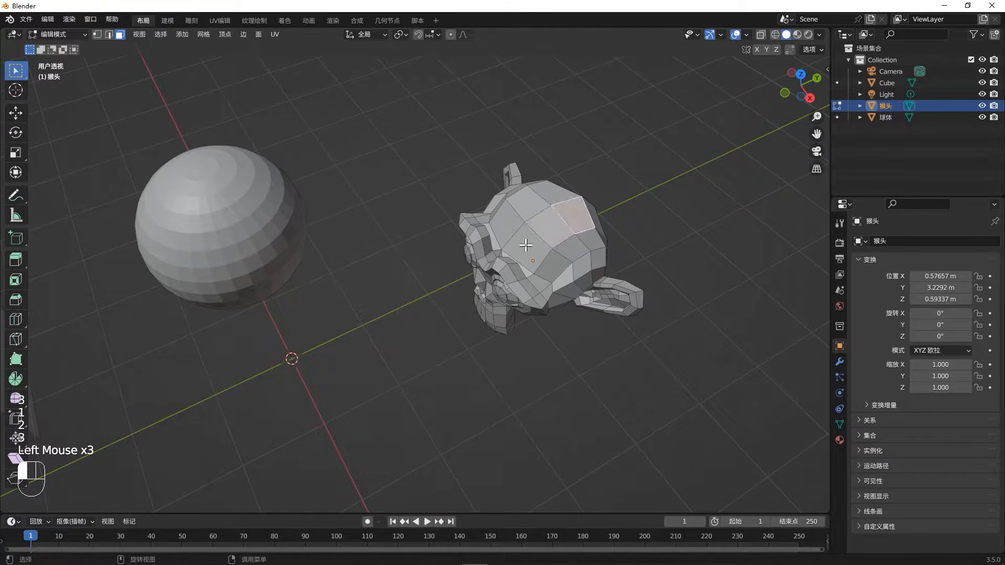
pyautogui.click(526, 245)
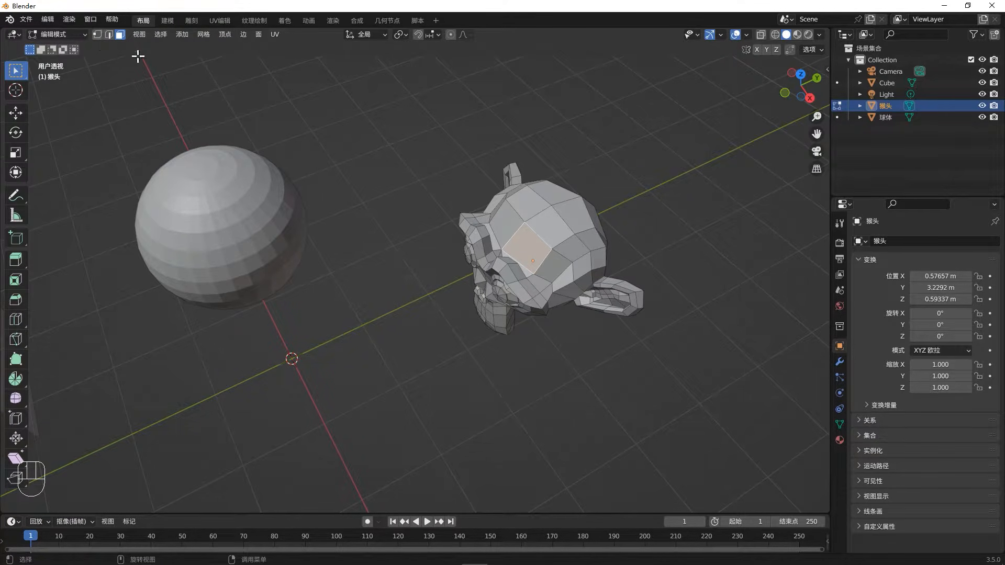
# - Enable vertex selection alongside face selection, and select a face on the monkey's crown together with a separate vertex near it
pyautogui.moveTo(508, 238); pyautogui.dragTo(535, 234, button='middle')
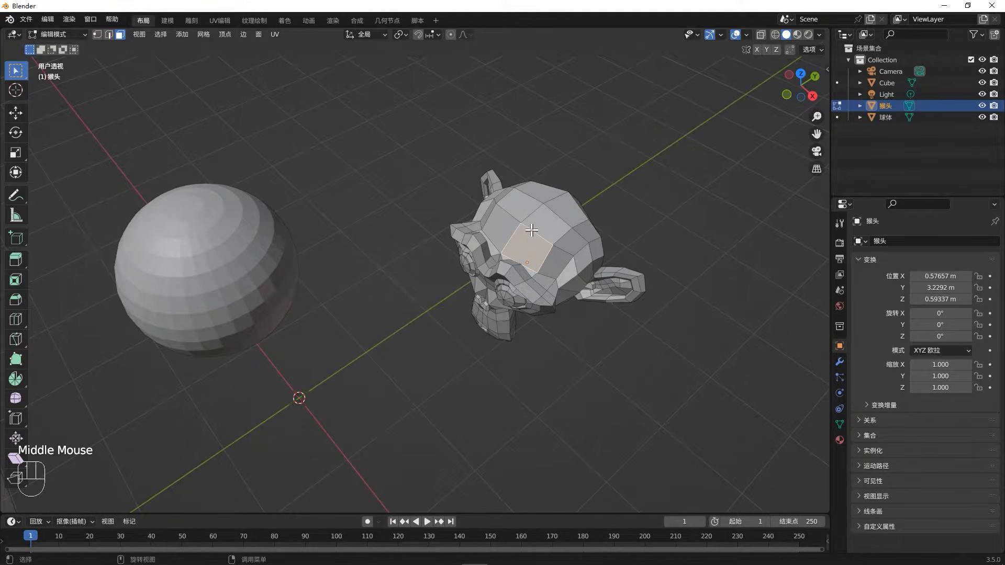
pyautogui.keyDown('shift'); pyautogui.click(98, 34); pyautogui.keyUp('shift')
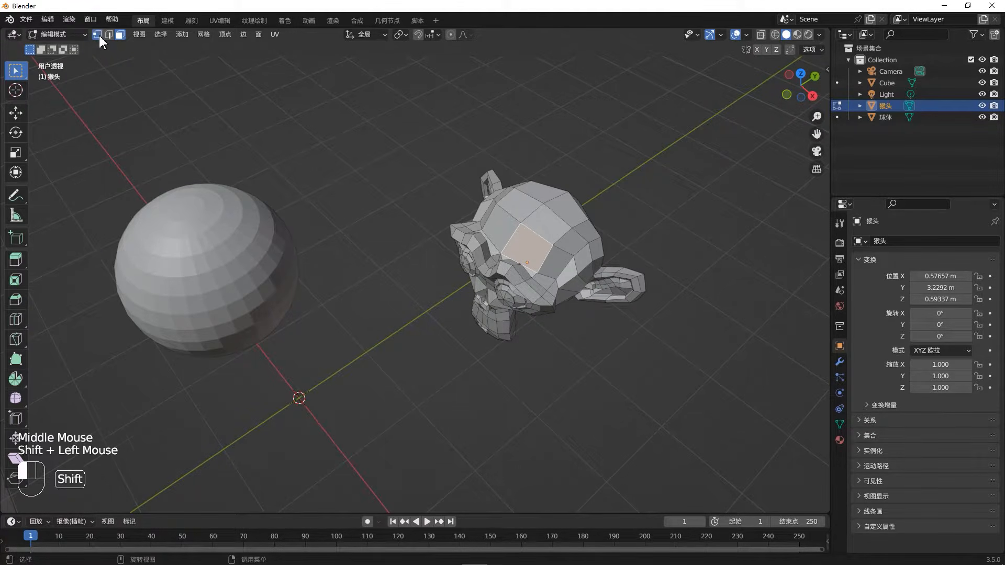
pyautogui.click(543, 232)
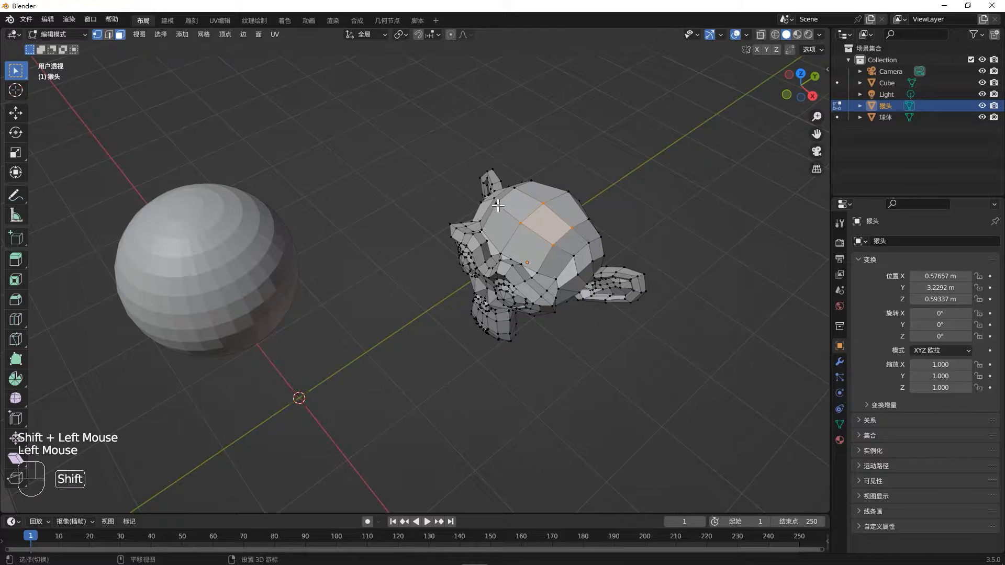
pyautogui.keyDown('shift'); pyautogui.click(496, 204); pyautogui.keyUp('shift')
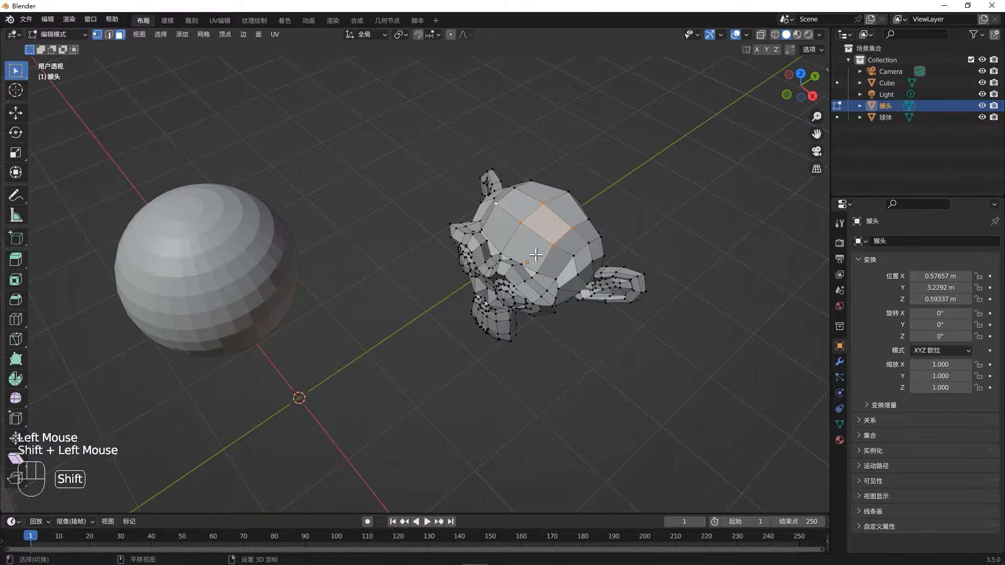
pyautogui.moveTo(519, 197); pyautogui.dragTo(278, 132, button='middle')
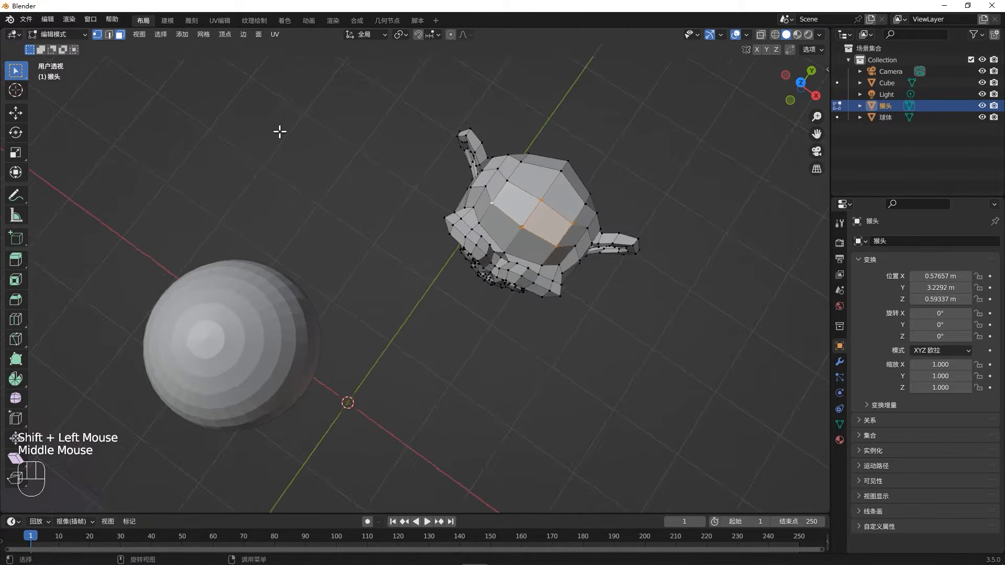
# - Enable edge selection as well so all three modes are active, and select individual elements on the monkey's crown and forehead
pyautogui.keyDown('shift'); pyautogui.click(108, 34); pyautogui.keyUp('shift')
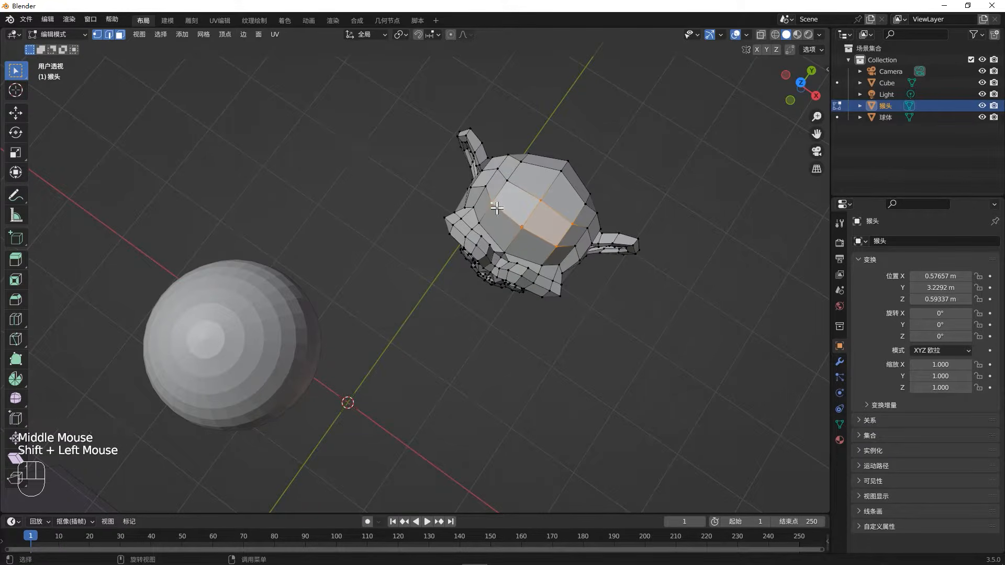
pyautogui.click(515, 192)
pyautogui.click(523, 188)
pyautogui.click(532, 195)
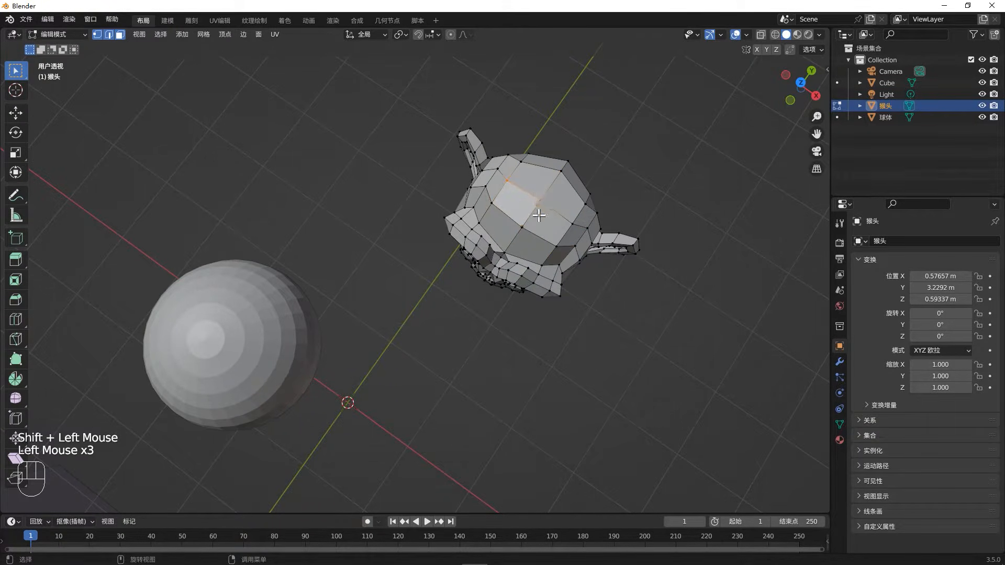
pyautogui.click(542, 220)
pyautogui.moveTo(560, 195); pyautogui.dragTo(573, 223, button='middle')
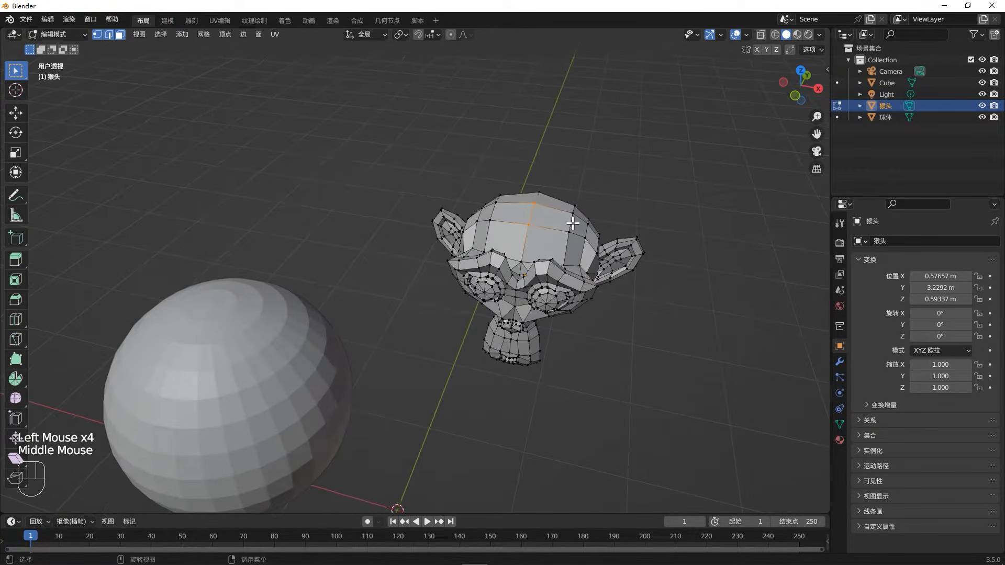
pyautogui.click(561, 232)
pyautogui.click(523, 249)
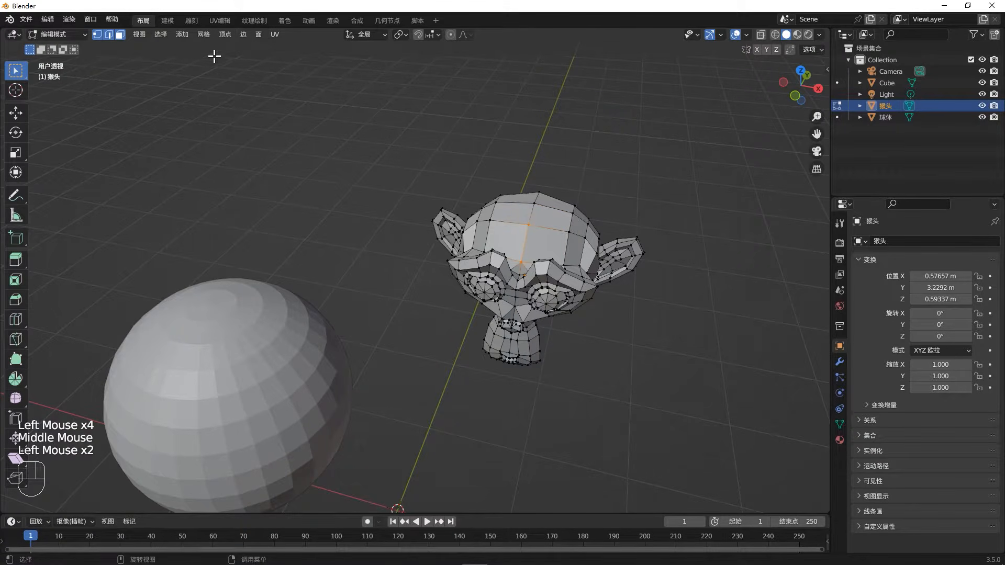
# - Restrict the monkey head's selection mode to vertices only
pyautogui.click(109, 36)
pyautogui.click(99, 36)
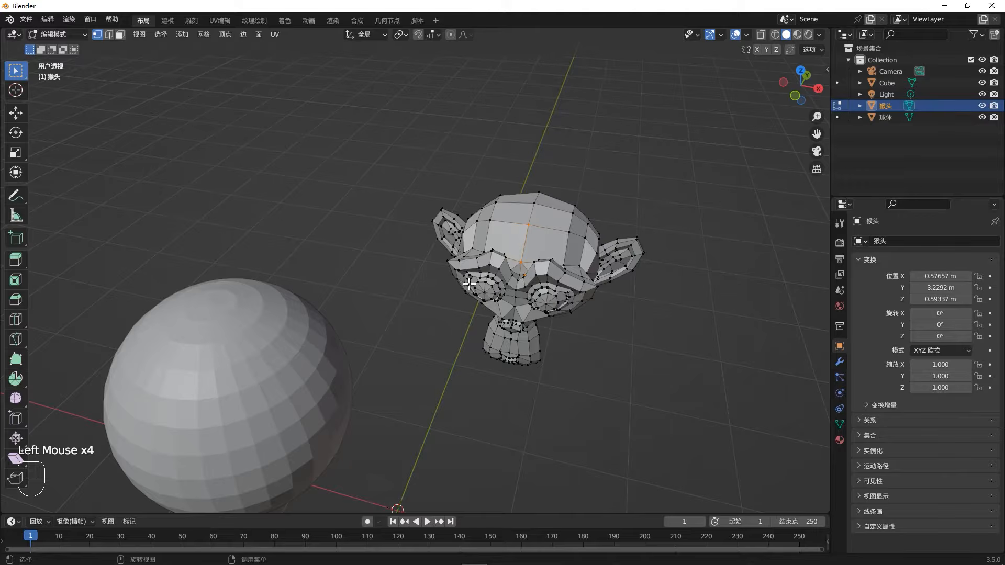
pyautogui.moveTo(426, 292); pyautogui.dragTo(398, 297, button='middle')
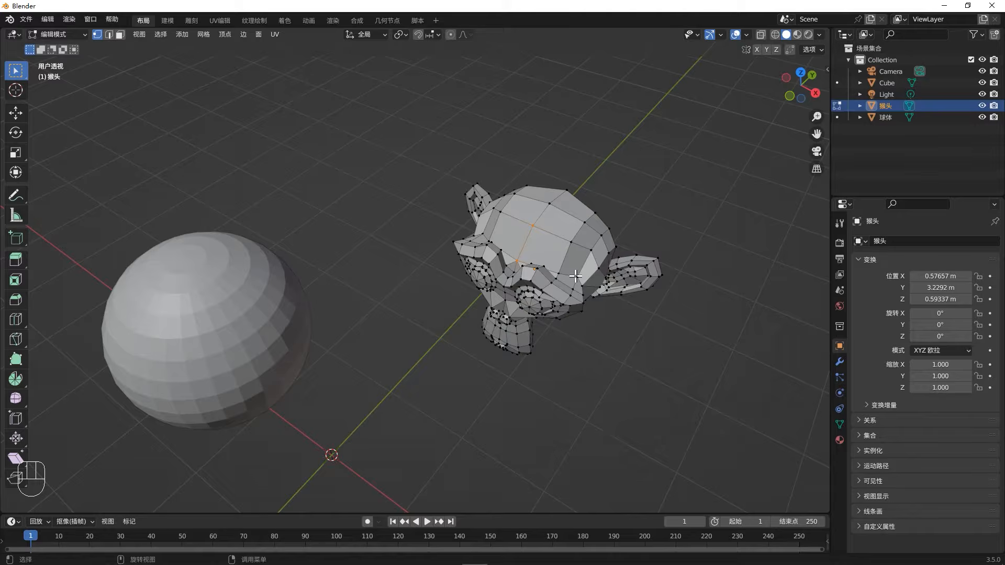
pyautogui.moveTo(586, 268); pyautogui.dragTo(589, 256, button='middle')
pyautogui.middleClick(588, 257)
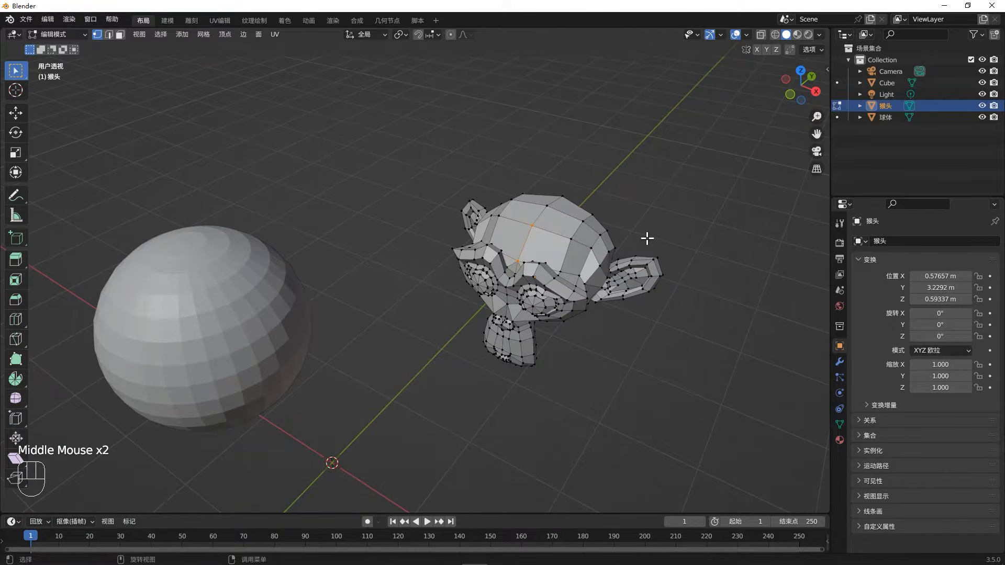
pyautogui.hotkey('shift', '`')
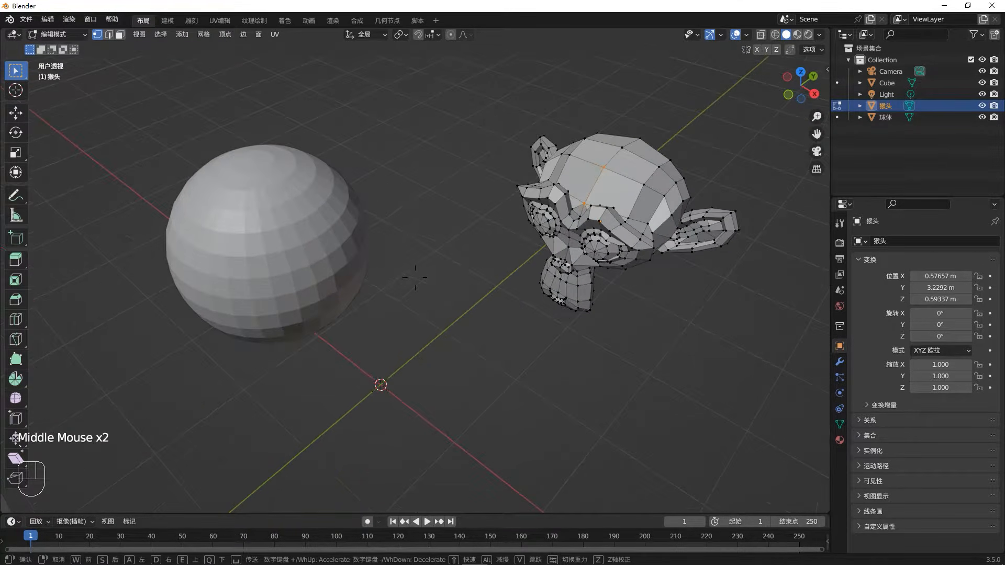
pyautogui.click(695, 239)
# - Leave Edit Mode on the monkey head, enter Edit Mode on the sphere and select a vertex on its front
pyautogui.press('Tab')
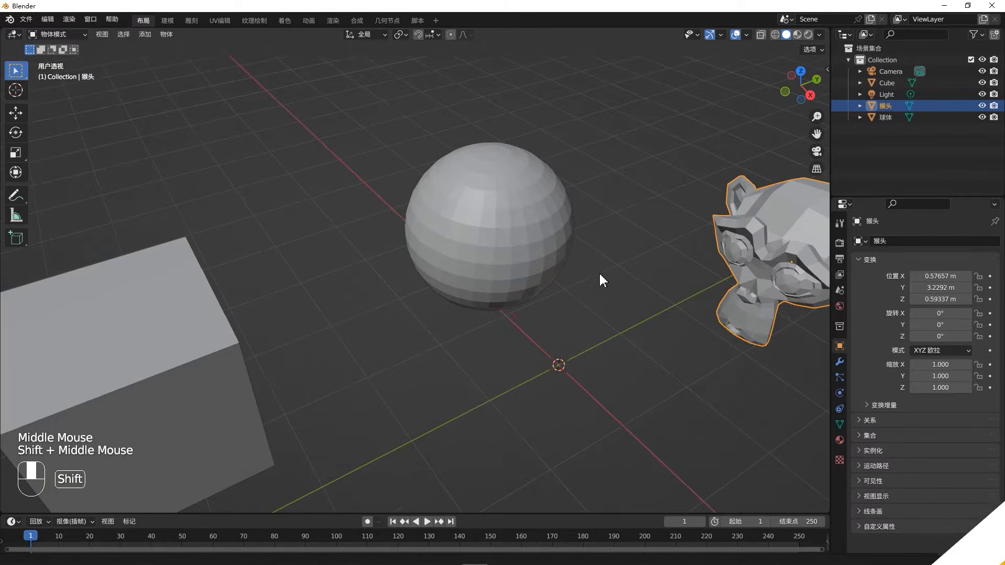
pyautogui.keyDown('shift'); pyautogui.moveTo(598, 271); pyautogui.dragTo(616, 290, button='middle'); pyautogui.keyUp('shift')
pyautogui.click(527, 258)
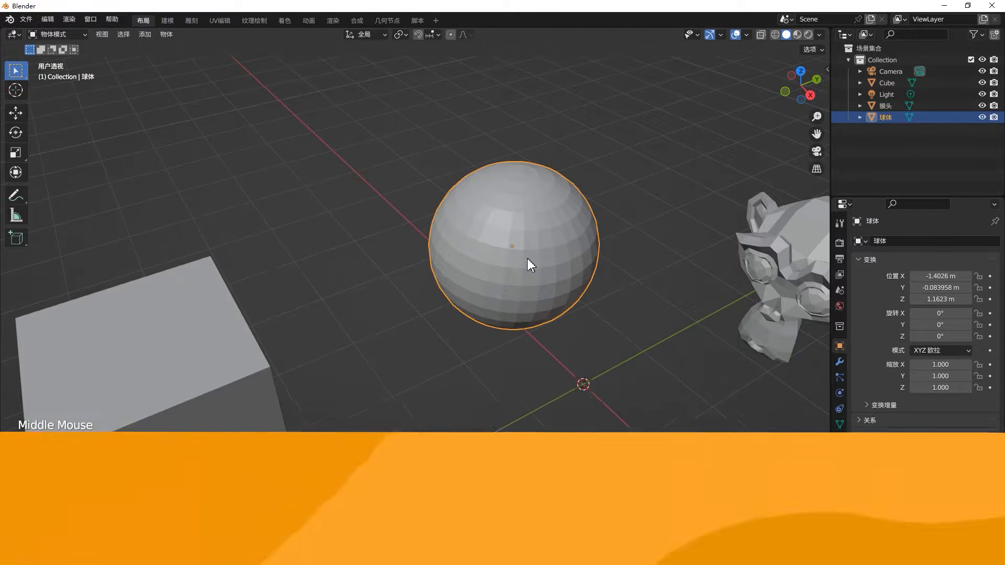
pyautogui.press('Tab')
pyautogui.click(525, 233)
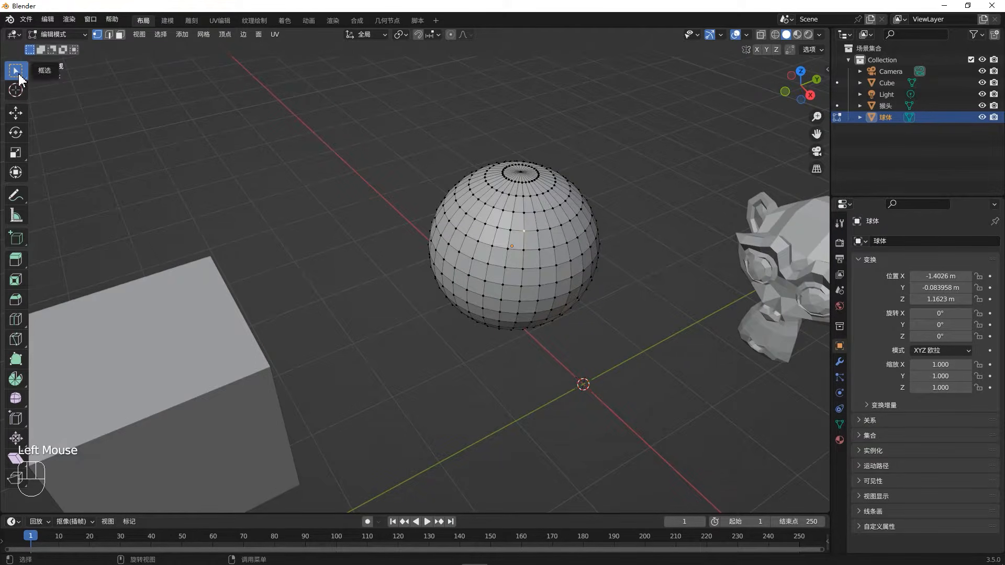
# - Select a single vertex on the sphere with the Tweak tool, and a block of vertices with the Select Box tool
pyautogui.click(19, 78)
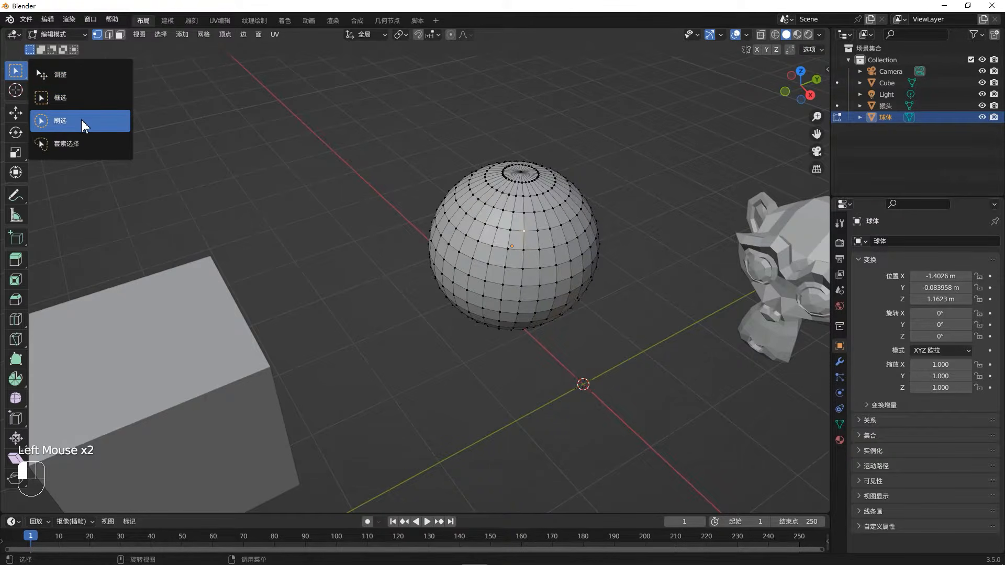
pyautogui.click(105, 78)
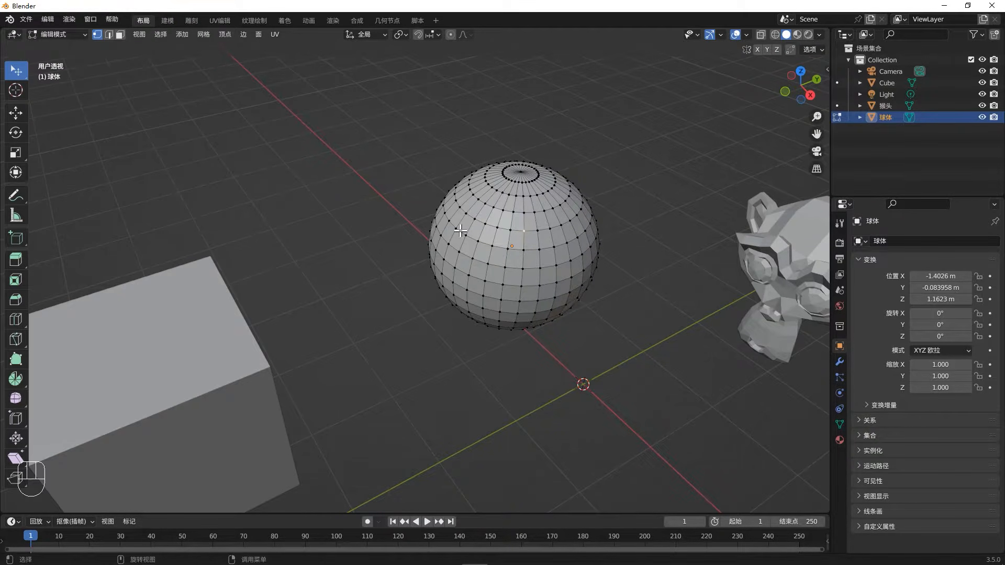
pyautogui.click(483, 226)
pyautogui.press('w')
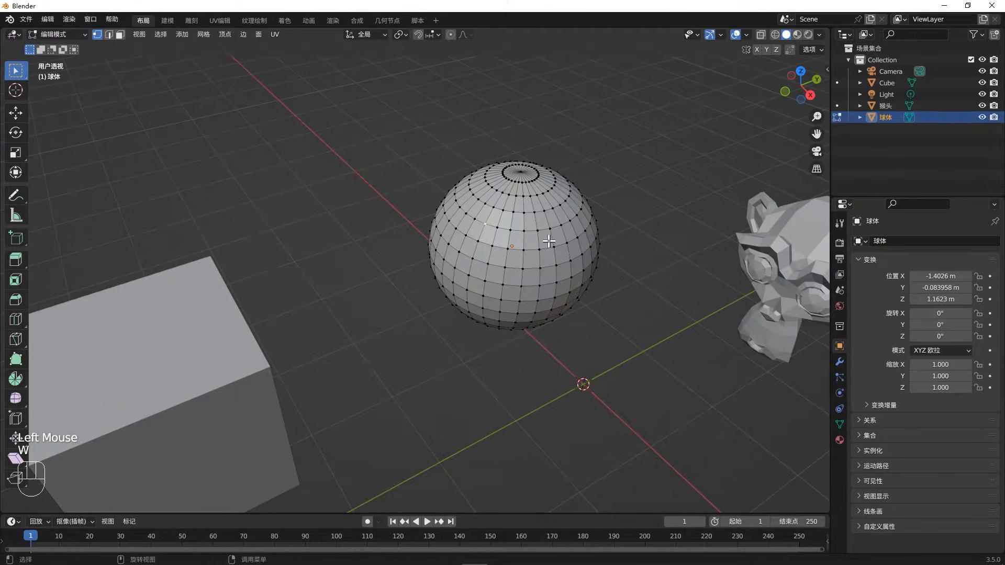
pyautogui.moveTo(531, 229); pyautogui.dragTo(568, 277)
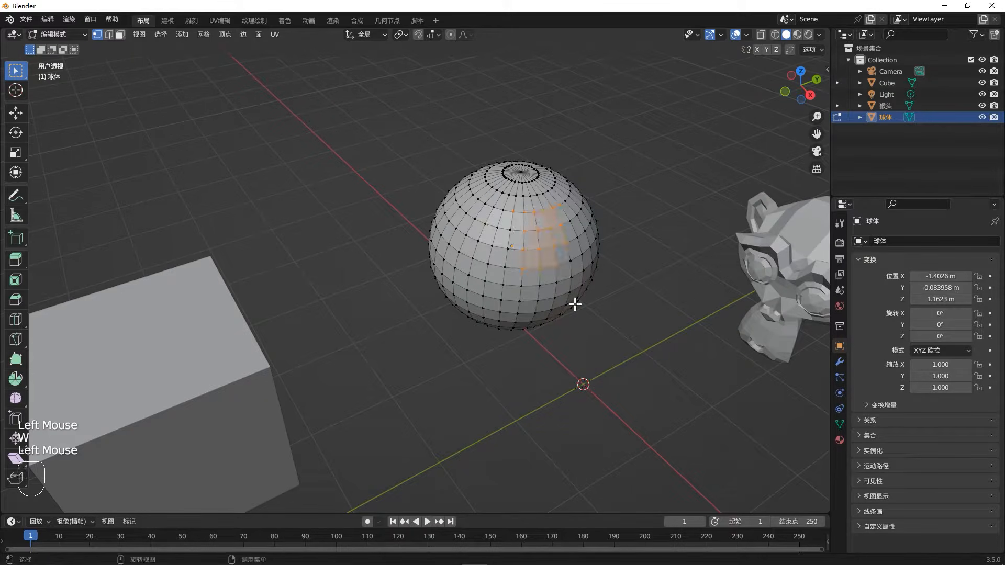
# - Paint vertex selections across the sphere's front and upper side with the Select Circle tool at radius 25
pyautogui.press('w')
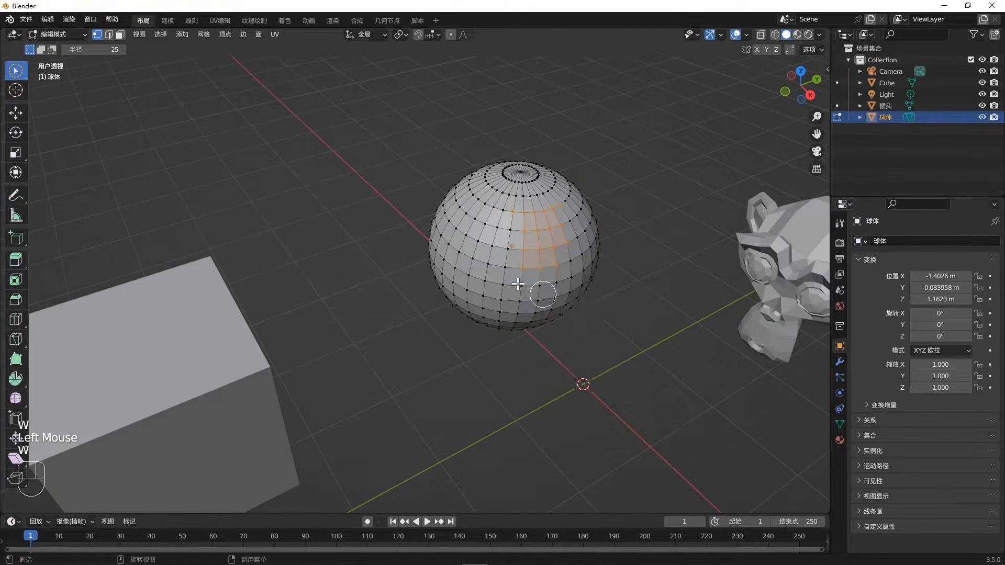
pyautogui.moveTo(509, 281)
pyautogui.mouseDown()
pyautogui.moveTo(518, 203)
pyautogui.moveTo(545, 237)
pyautogui.mouseUp()
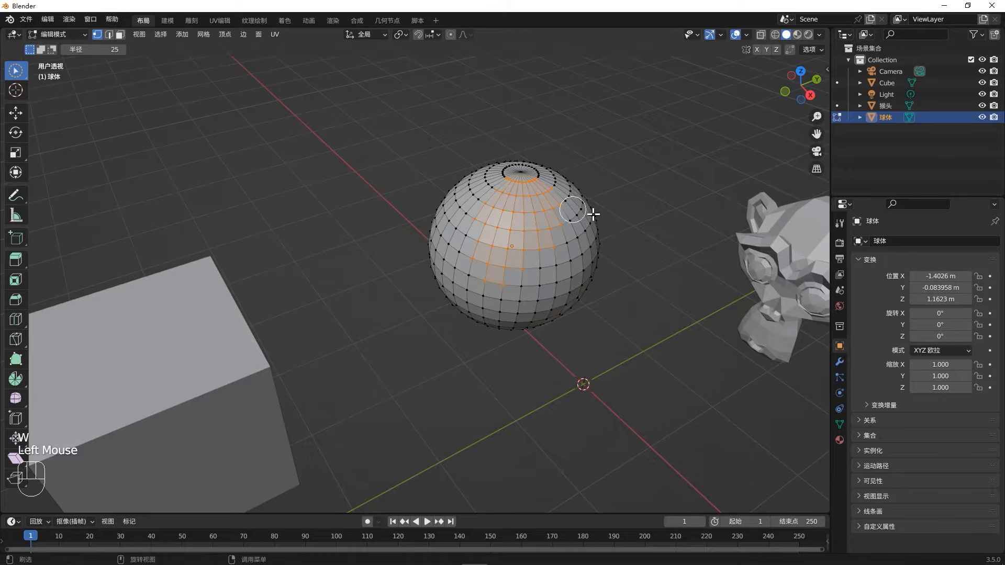
pyautogui.moveTo(617, 170)
pyautogui.mouseDown(button='middle')
pyautogui.moveTo(572, 231)
pyautogui.moveTo(579, 217)
pyautogui.mouseUp(button='middle')
pyautogui.moveTo(579, 218)
pyautogui.mouseDown()
pyautogui.moveTo(515, 248)
pyautogui.moveTo(552, 206)
pyautogui.mouseUp()
pyautogui.moveTo(553, 206); pyautogui.dragTo(599, 177, button='middle')
# - Select freeform areas of vertices on several sides of the sphere with the Select Lasso tool
pyautogui.press('w')
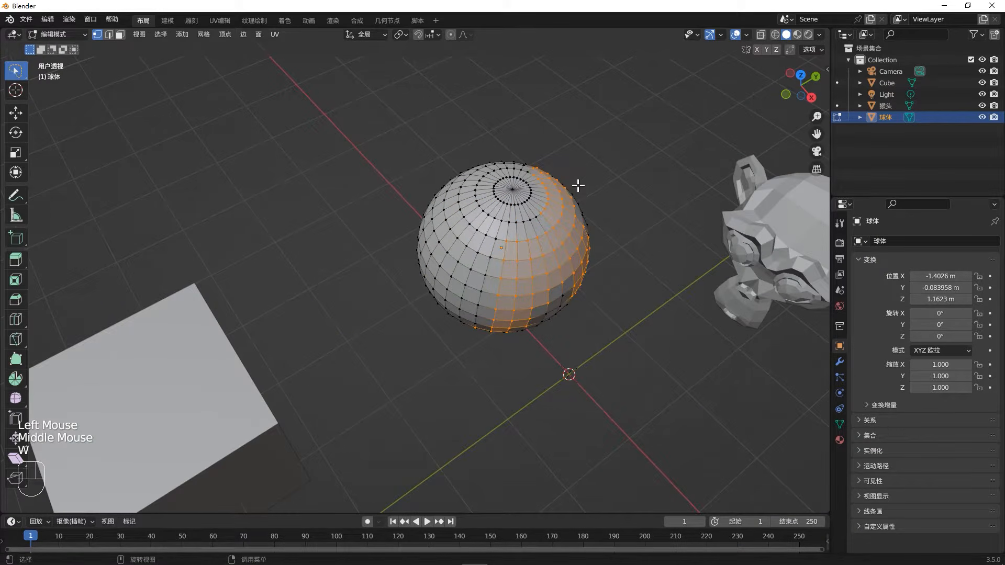
pyautogui.moveTo(465, 247)
pyautogui.mouseDown()
pyautogui.moveTo(460, 239)
pyautogui.moveTo(551, 235)
pyautogui.moveTo(541, 235)
pyautogui.mouseUp()
pyautogui.moveTo(551, 221); pyautogui.dragTo(520, 208, button='middle')
pyautogui.moveTo(494, 350)
pyautogui.mouseDown()
pyautogui.moveTo(518, 363)
pyautogui.moveTo(527, 220)
pyautogui.mouseUp()
pyautogui.moveTo(527, 220); pyautogui.dragTo(529, 222, button='middle')
pyautogui.moveTo(586, 235)
pyautogui.mouseDown()
pyautogui.moveTo(503, 320)
pyautogui.moveTo(550, 209)
pyautogui.mouseUp()
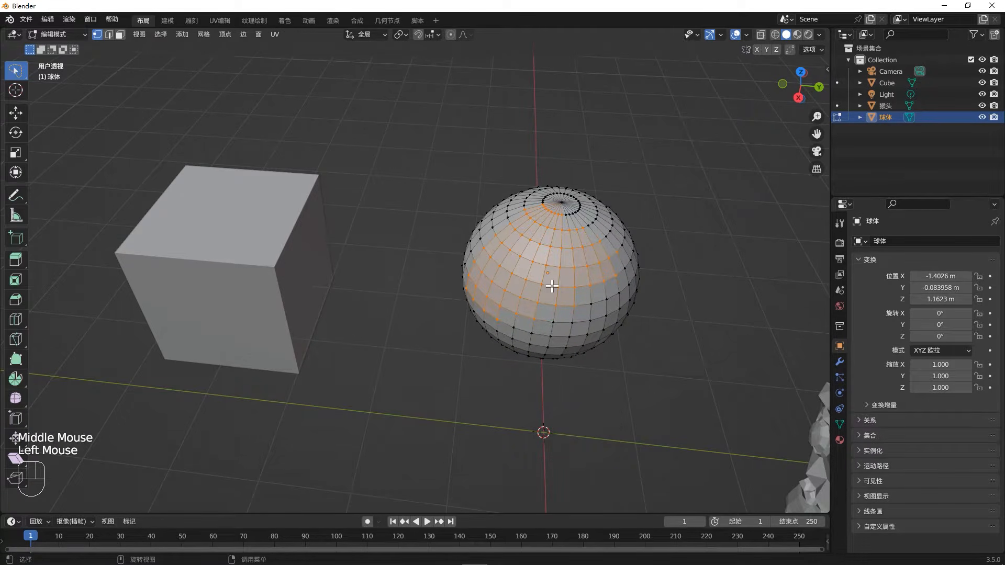
# - Add sphere vertices with temporary box select, and paint vertices in and out of the selection with temporary circle select
pyautogui.press('b')
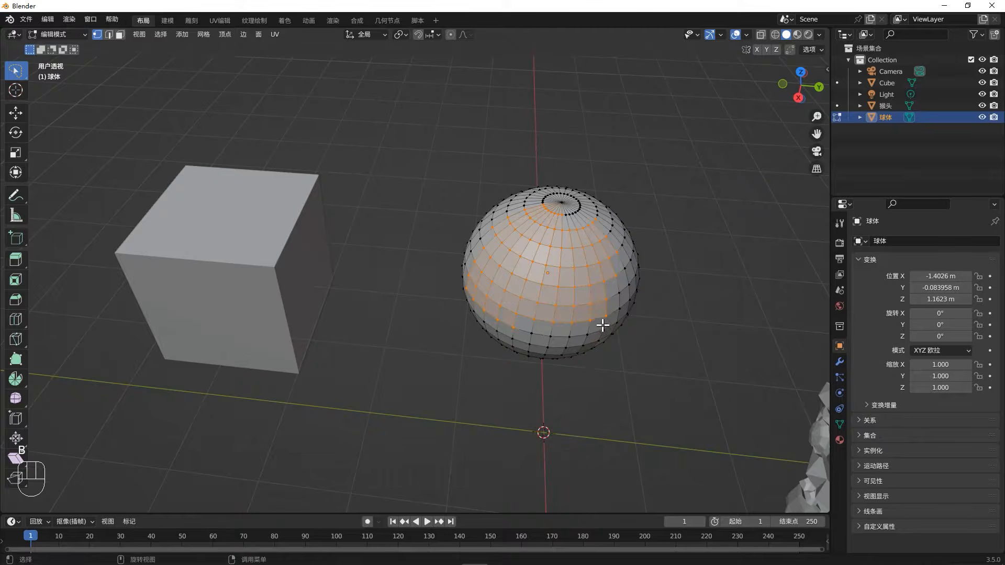
pyautogui.press('c')
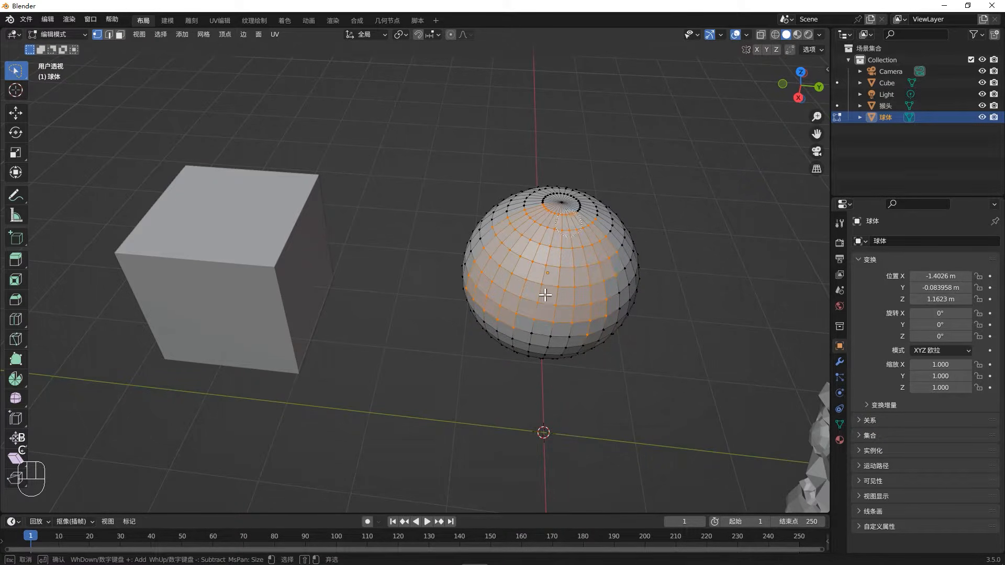
pyautogui.moveTo(544, 296)
pyautogui.mouseDown()
pyautogui.moveTo(556, 348)
pyautogui.moveTo(497, 355)
pyautogui.moveTo(520, 352)
pyautogui.moveTo(534, 298)
pyautogui.mouseUp()
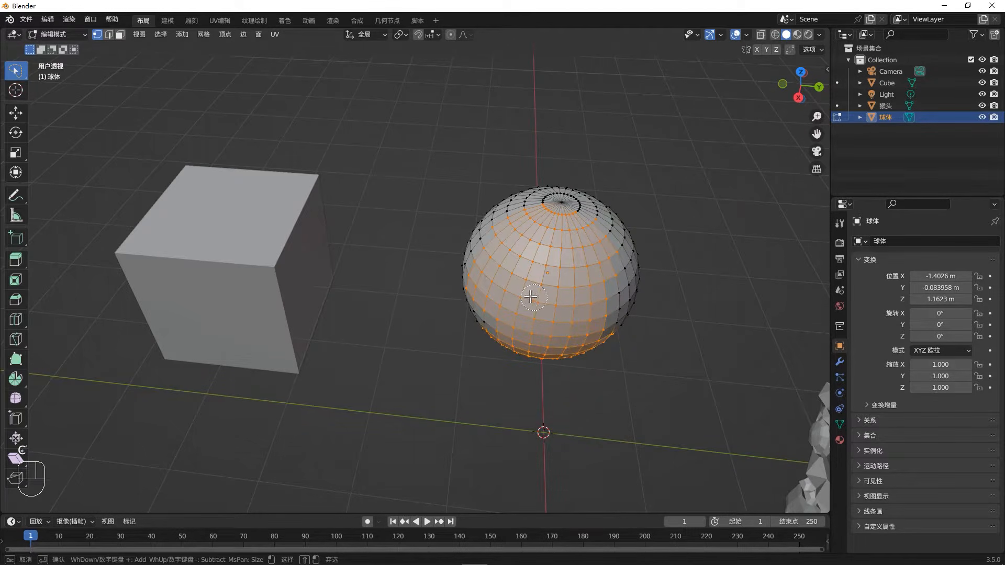
pyautogui.moveTo(522, 292)
pyautogui.mouseDown(button='middle')
pyautogui.moveTo(497, 262)
pyautogui.moveTo(579, 256)
pyautogui.moveTo(576, 220)
pyautogui.moveTo(482, 265)
pyautogui.moveTo(422, 260)
pyautogui.moveTo(469, 347)
pyautogui.moveTo(520, 274)
pyautogui.mouseUp(button='middle')
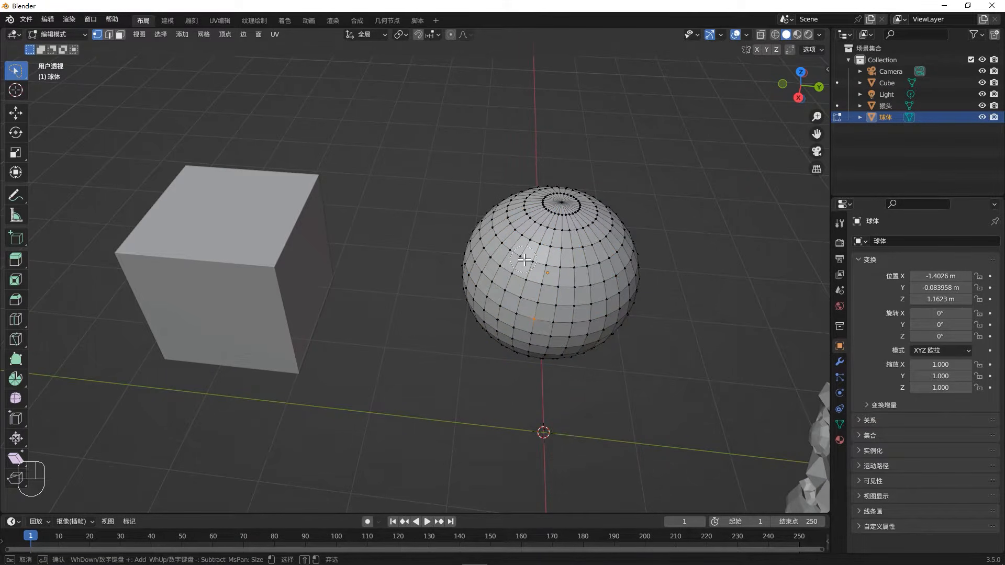
pyautogui.moveTo(523, 260)
pyautogui.mouseDown()
pyautogui.moveTo(567, 269)
pyautogui.moveTo(487, 314)
pyautogui.moveTo(446, 280)
pyautogui.moveTo(506, 171)
pyautogui.mouseUp()
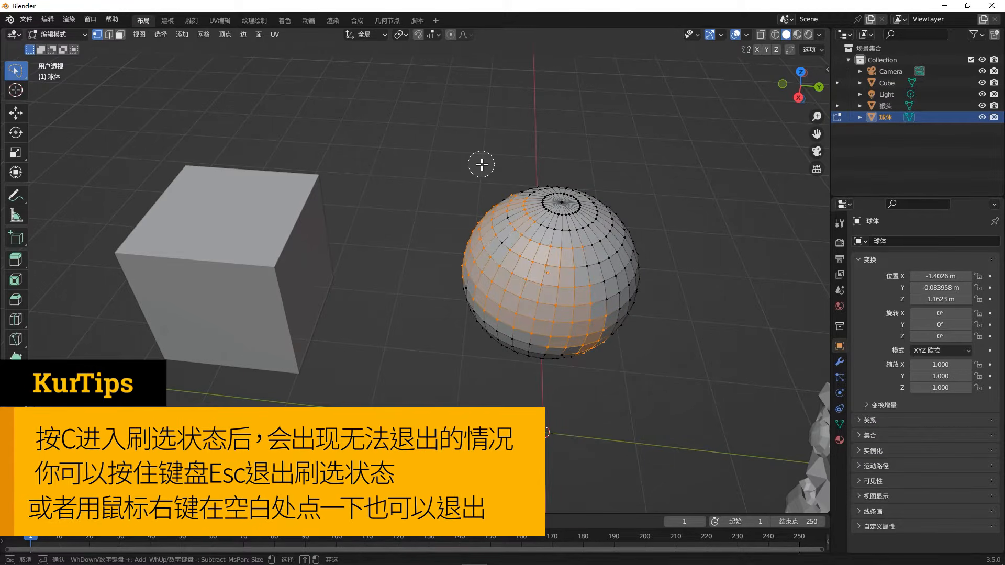
pyautogui.rightClick(480, 164)
pyautogui.moveTo(549, 265); pyautogui.dragTo(578, 258, button='middle')
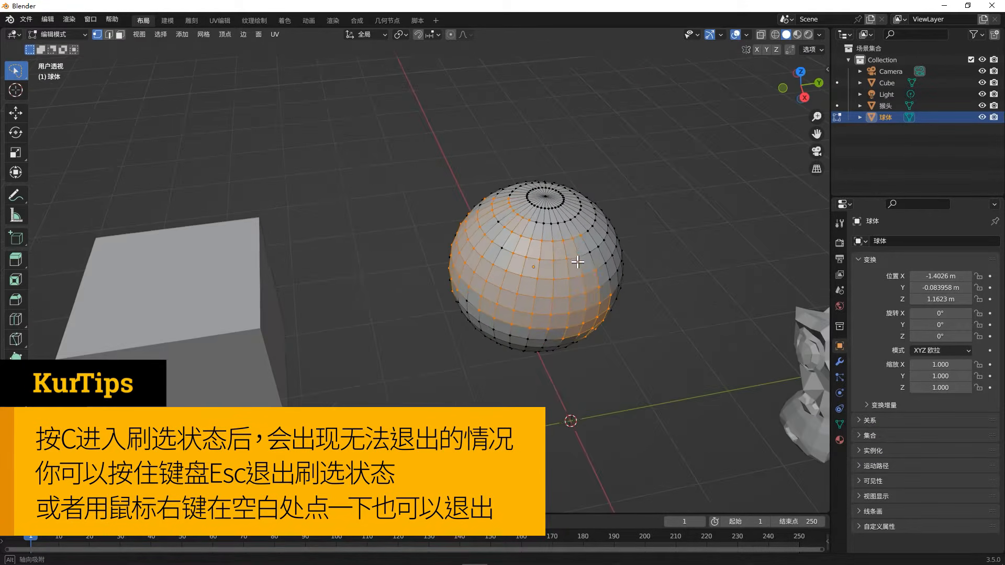
pyautogui.click(578, 259)
pyautogui.press('v')
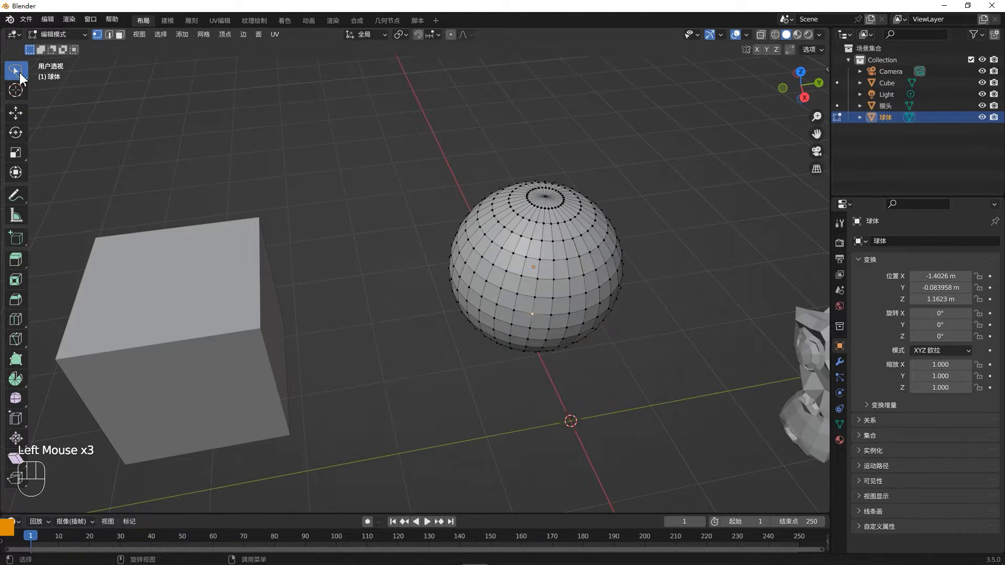
# - Box-select a block of vertices on the sphere's front with the Select Box tool and invert the selection
pyautogui.moveTo(20, 75); pyautogui.dragTo(48, 81)
pyautogui.moveTo(526, 303); pyautogui.dragTo(532, 299, button='middle')
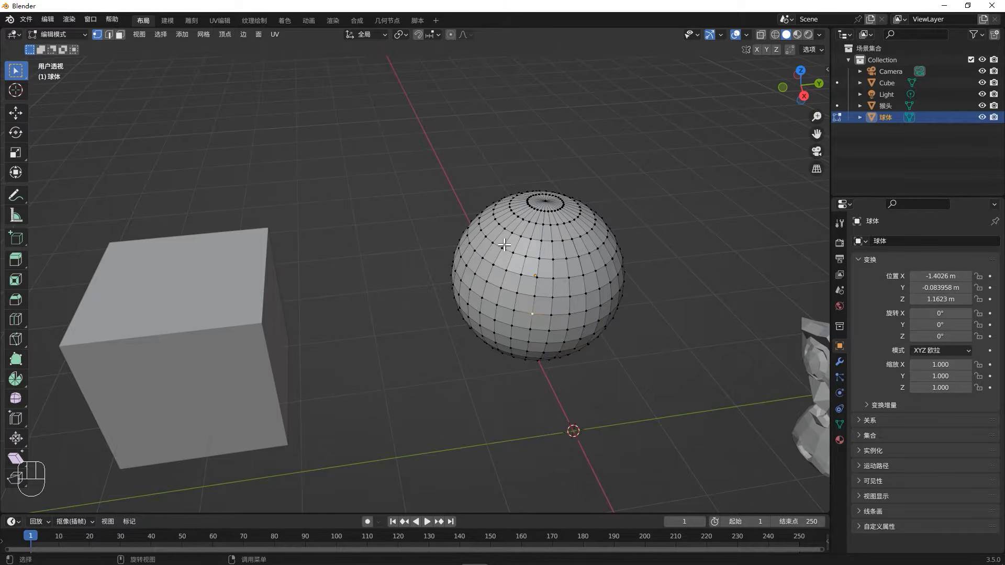
pyautogui.moveTo(525, 265); pyautogui.dragTo(576, 329)
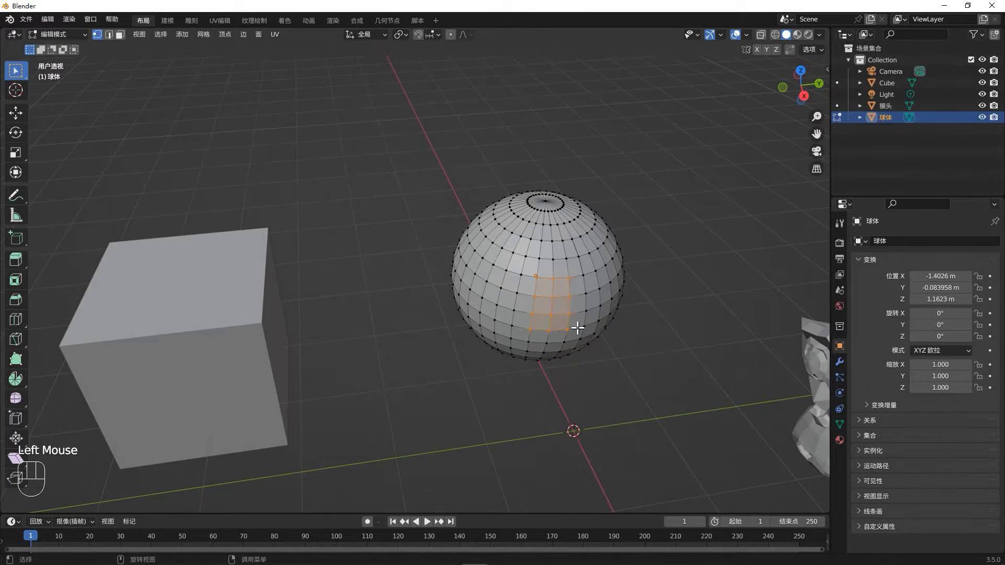
pyautogui.hotkey('ctrl', 'i')
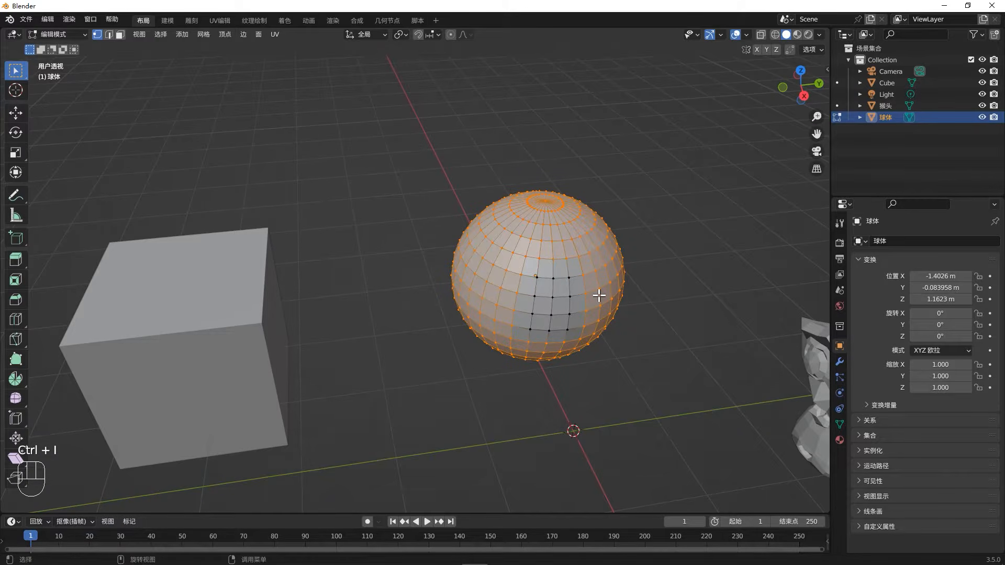
# - Select one vertex on the sphere's front and extend the selection with scattered individual vertices around it
pyautogui.click(551, 300)
pyautogui.keyDown('shift'); pyautogui.click(553, 279); pyautogui.keyUp('shift')
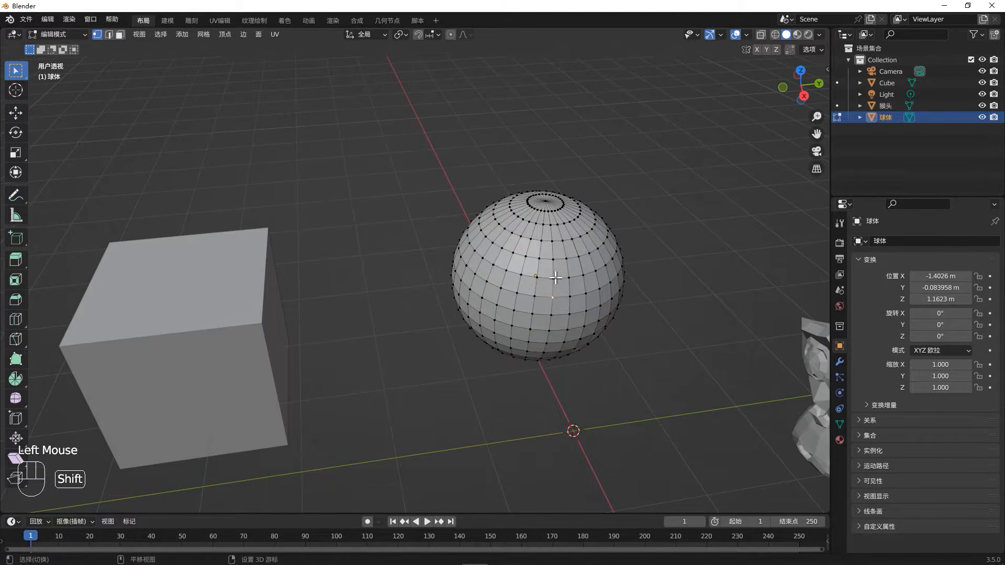
pyautogui.keyDown('shift'); pyautogui.click(598, 288); pyautogui.keyUp('shift')
pyautogui.keyDown('shift'); pyautogui.click(562, 241); pyautogui.keyUp('shift')
pyautogui.keyDown('shift'); pyautogui.click(486, 283); pyautogui.keyUp('shift')
pyautogui.keyDown('shift'); pyautogui.click(494, 331); pyautogui.keyUp('shift')
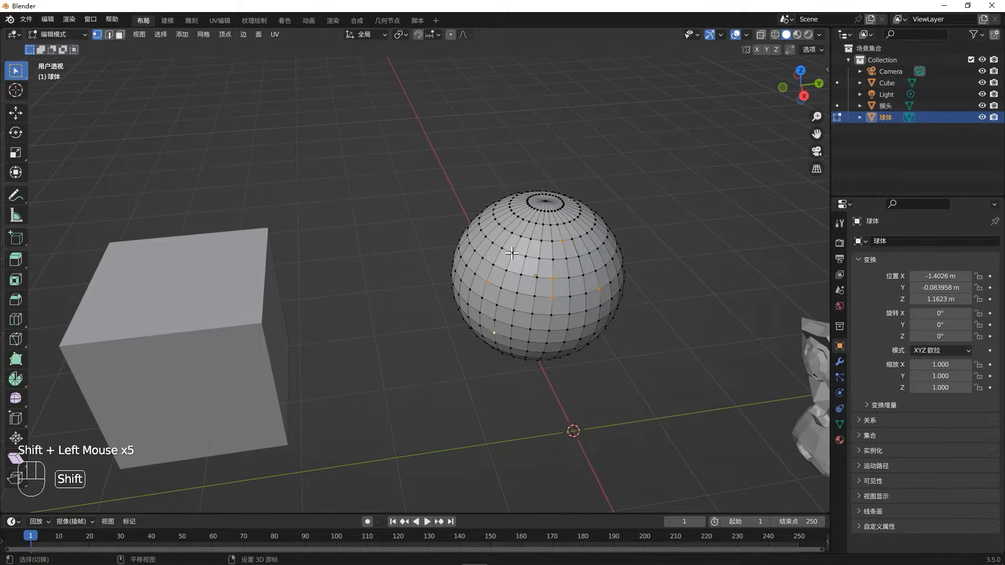
pyautogui.keyDown('shift'); pyautogui.click(513, 253); pyautogui.keyUp('shift')
pyautogui.keyDown('shift'); pyautogui.click(482, 212); pyautogui.keyUp('shift')
pyautogui.keyDown('shift'); pyautogui.click(513, 310); pyautogui.keyUp('shift')
pyautogui.keyDown('shift'); pyautogui.click(493, 265); pyautogui.keyUp('shift')
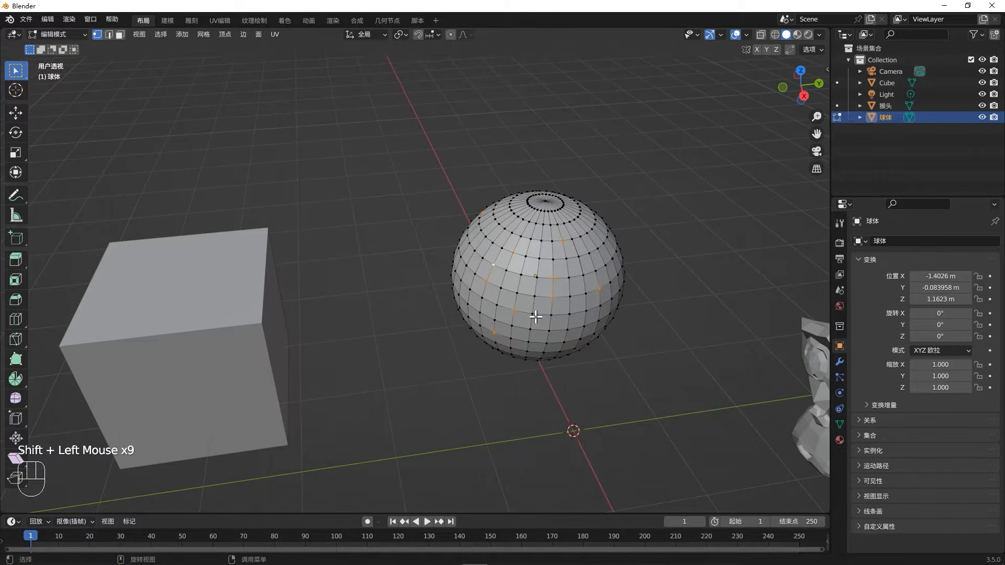
# - Switch to face selection and select six separate faces across the sphere's front
pyautogui.press('3')
pyautogui.click(529, 306)
pyautogui.keyDown('shift'); pyautogui.click(588, 265); pyautogui.keyUp('shift')
pyautogui.keyDown('shift'); pyautogui.click(569, 250); pyautogui.keyUp('shift')
pyautogui.keyDown('shift'); pyautogui.click(576, 303); pyautogui.keyUp('shift')
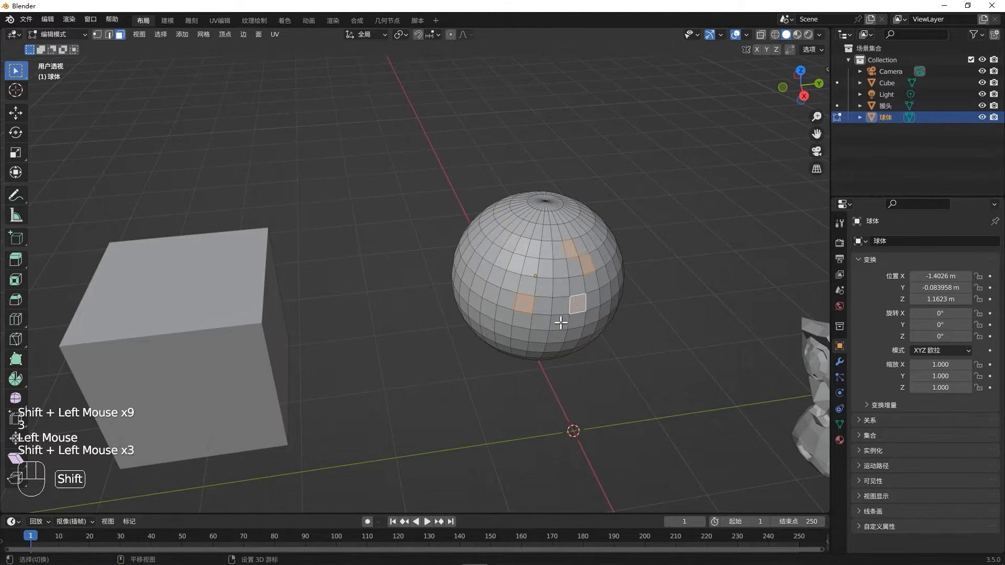
pyautogui.keyDown('shift'); pyautogui.click(559, 322); pyautogui.keyUp('shift')
pyautogui.keyDown('shift'); pyautogui.click(529, 268); pyautogui.keyUp('shift')
# - Switch to edge selection and select several separate edges across the sphere's front
pyautogui.press('2')
pyautogui.click(489, 272)
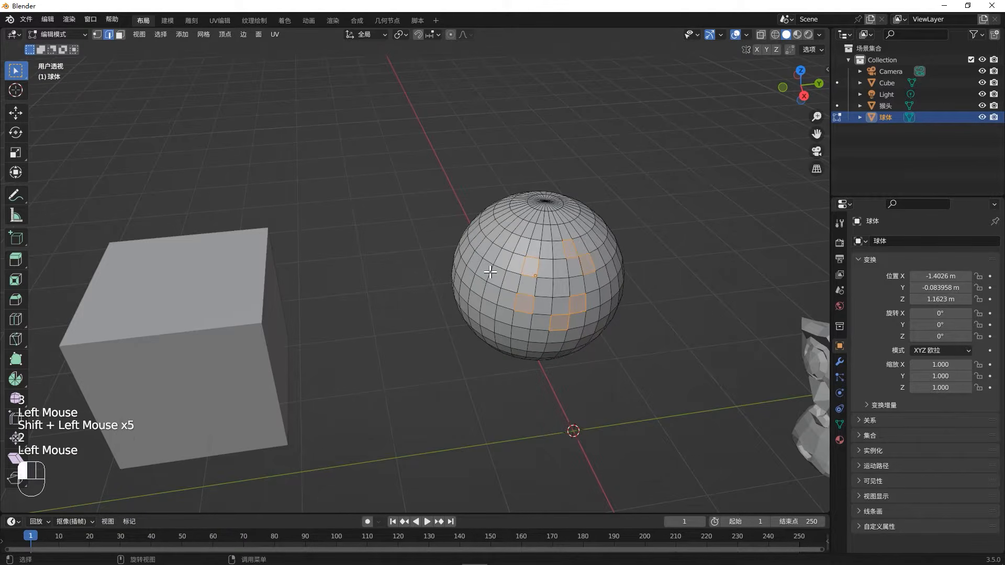
pyautogui.keyDown('shift'); pyautogui.click(497, 253); pyautogui.keyUp('shift')
pyautogui.keyDown('shift'); pyautogui.click(530, 278); pyautogui.keyUp('shift')
pyautogui.keyDown('shift'); pyautogui.click(552, 306); pyautogui.keyUp('shift')
pyautogui.keyDown('shift'); pyautogui.click(561, 259); pyautogui.keyUp('shift')
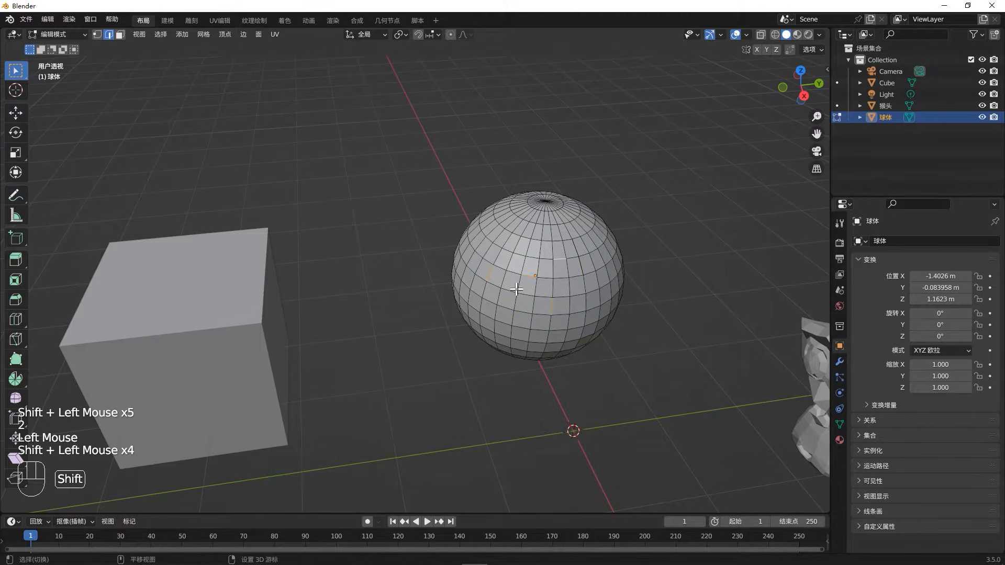
# - Pick shortest edge paths from a front edge of the sphere, first to an upper edge and again to one on its side
pyautogui.click(544, 293)
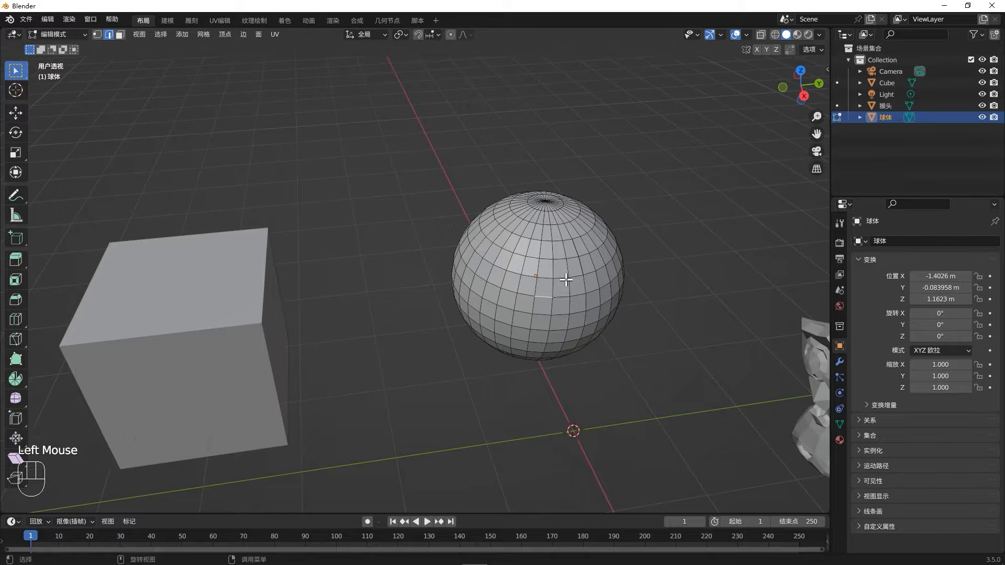
pyautogui.moveTo(610, 277)
pyautogui.mouseDown(button='middle')
pyautogui.moveTo(619, 276)
pyautogui.moveTo(599, 293)
pyautogui.mouseUp(button='middle')
pyautogui.click(547, 298)
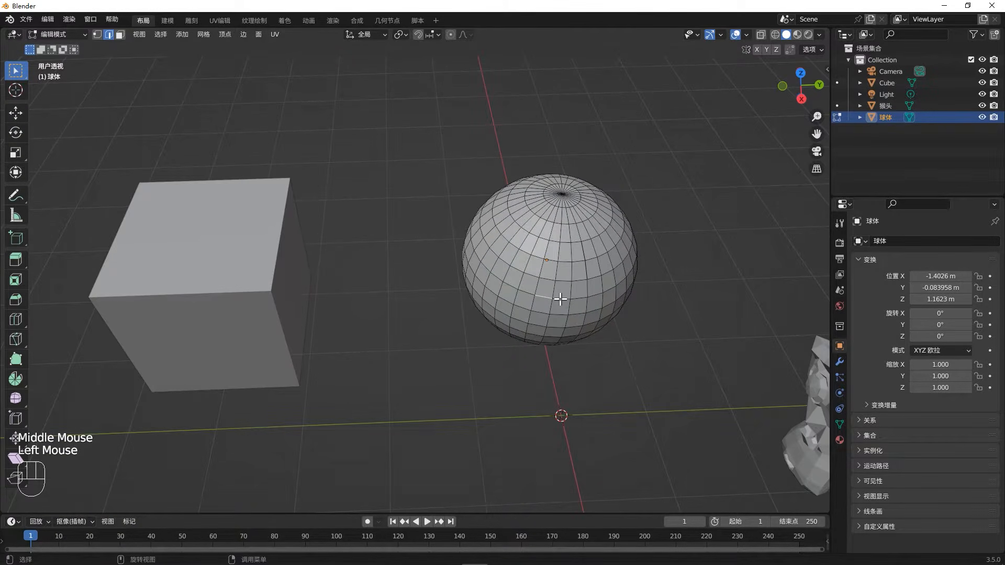
pyautogui.keyDown('ctrl'); pyautogui.click(576, 243); pyautogui.keyUp('ctrl')
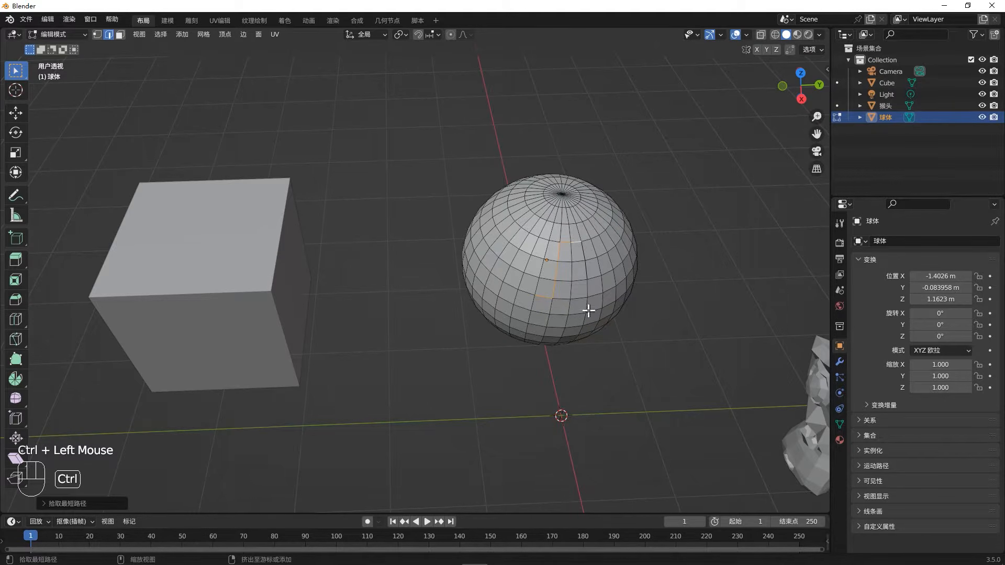
pyautogui.click(544, 301)
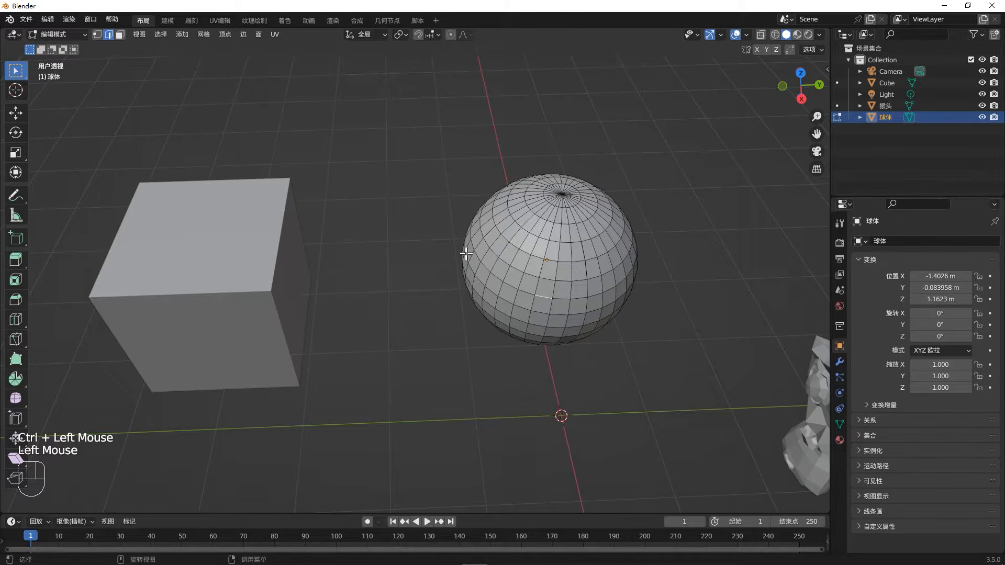
pyautogui.keyDown('ctrl'); pyautogui.click(489, 260); pyautogui.keyUp('ctrl')
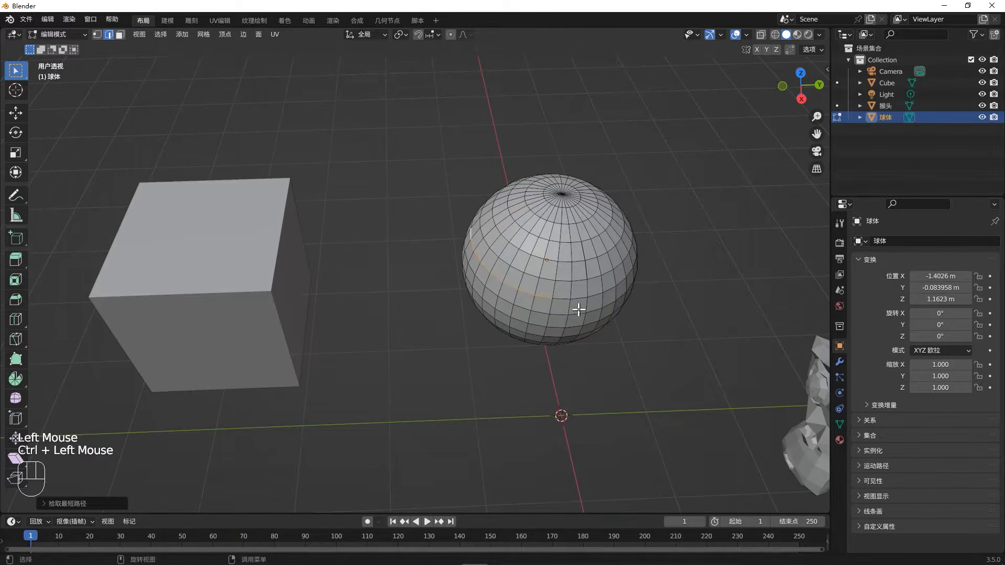
# - Switch to vertex selection and pick the shortest path from a lower front vertex to one on the sphere's far side
pyautogui.moveTo(579, 310); pyautogui.dragTo(505, 281, button='middle')
pyautogui.click(520, 311)
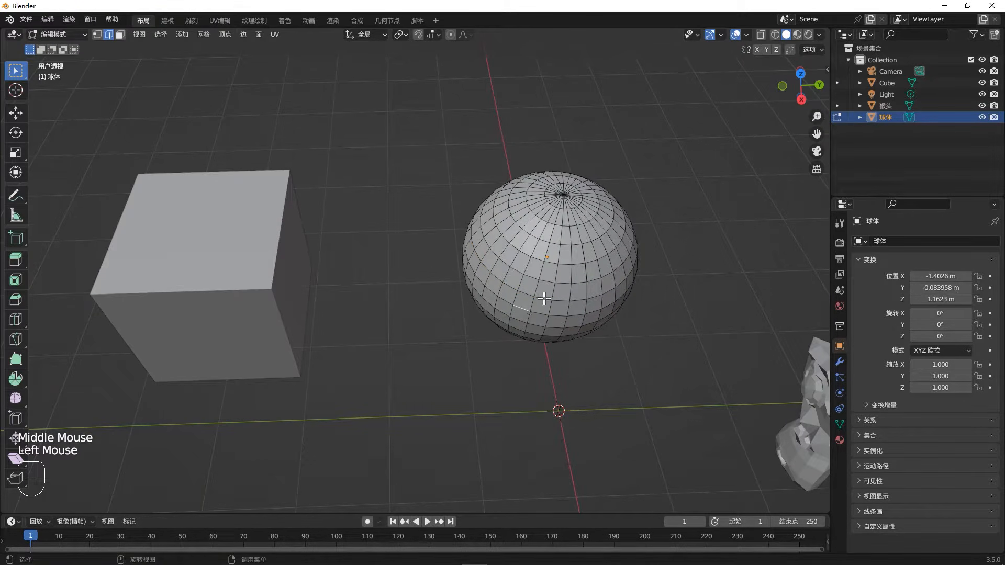
pyautogui.press('1')
pyautogui.click(534, 296)
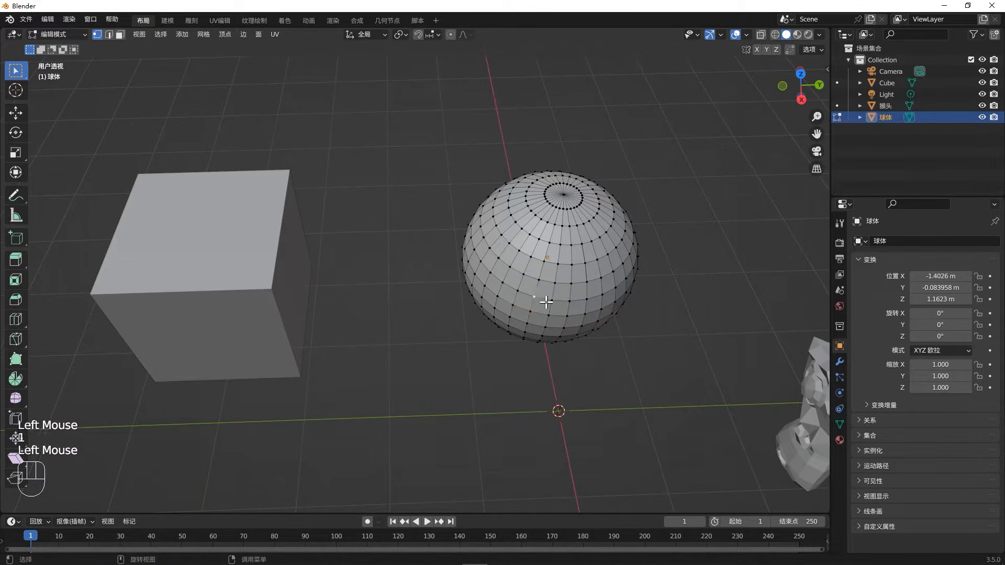
pyautogui.keyDown('ctrl'); pyautogui.click(623, 238); pyautogui.keyUp('ctrl')
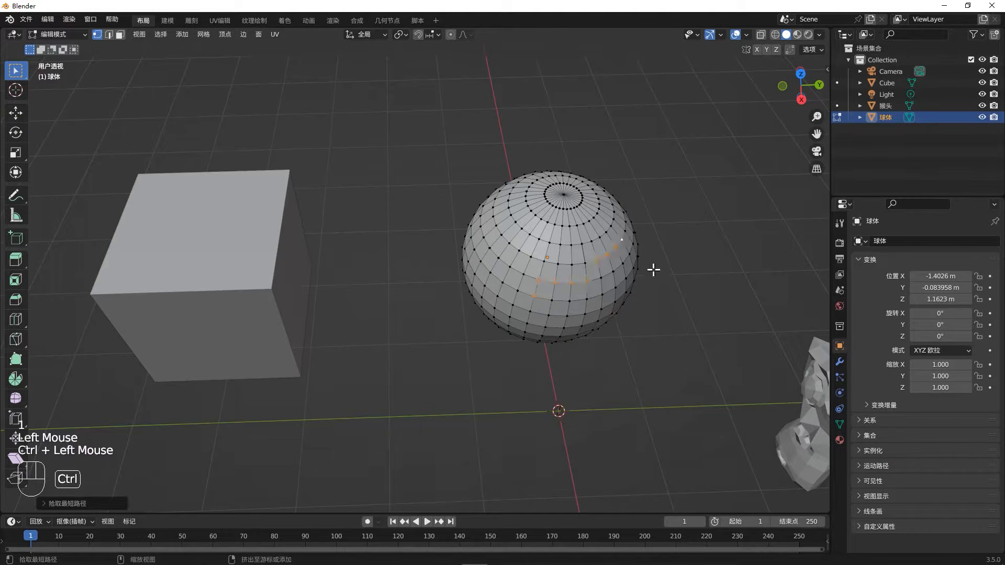
# - Select a single lower front vertex of the sphere and extend the selection to all linked geometry
pyautogui.moveTo(654, 270); pyautogui.dragTo(475, 324, button='middle')
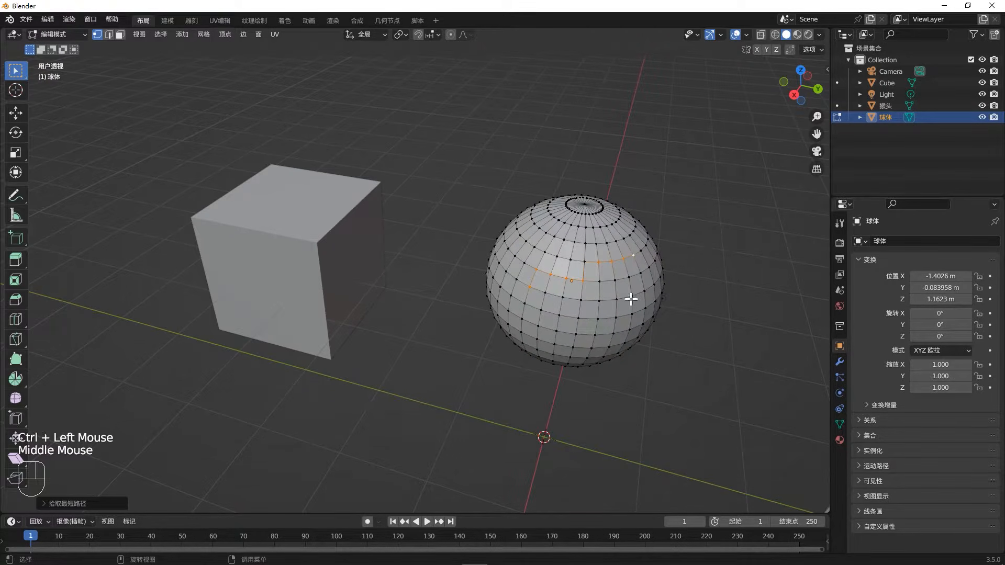
pyautogui.moveTo(561, 318); pyautogui.dragTo(580, 329, button='middle')
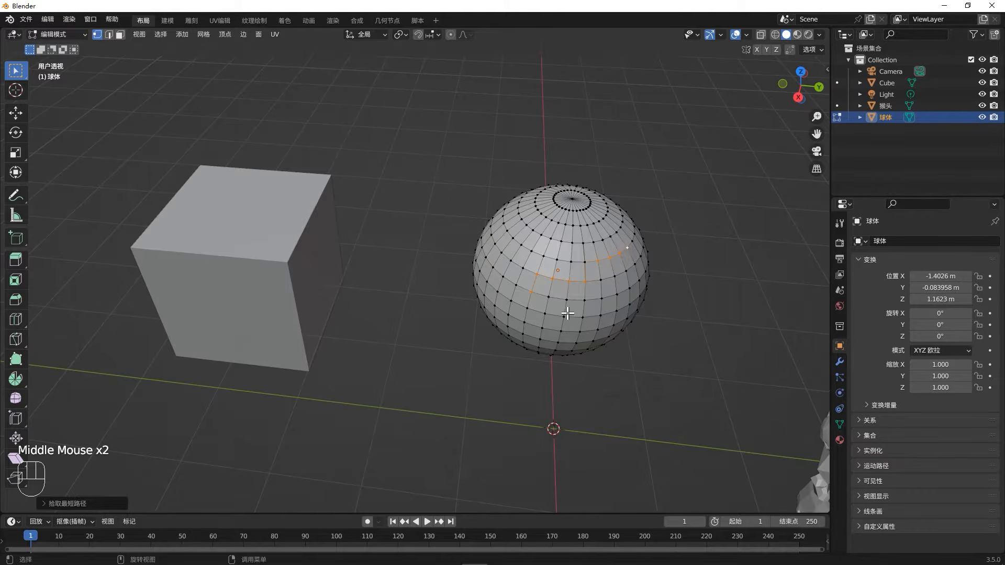
pyautogui.click(565, 317)
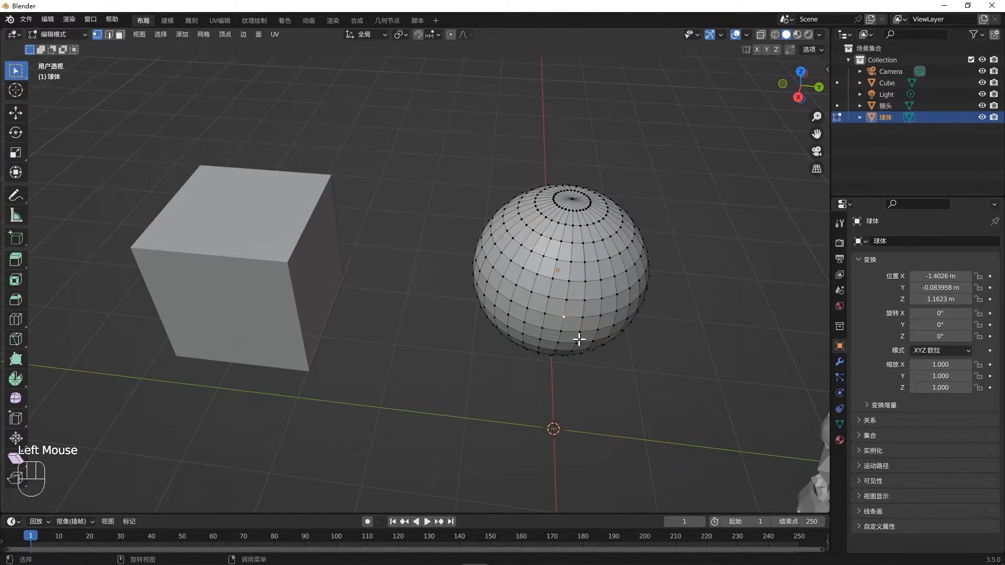
pyautogui.hotkey('ctrl', 'l')
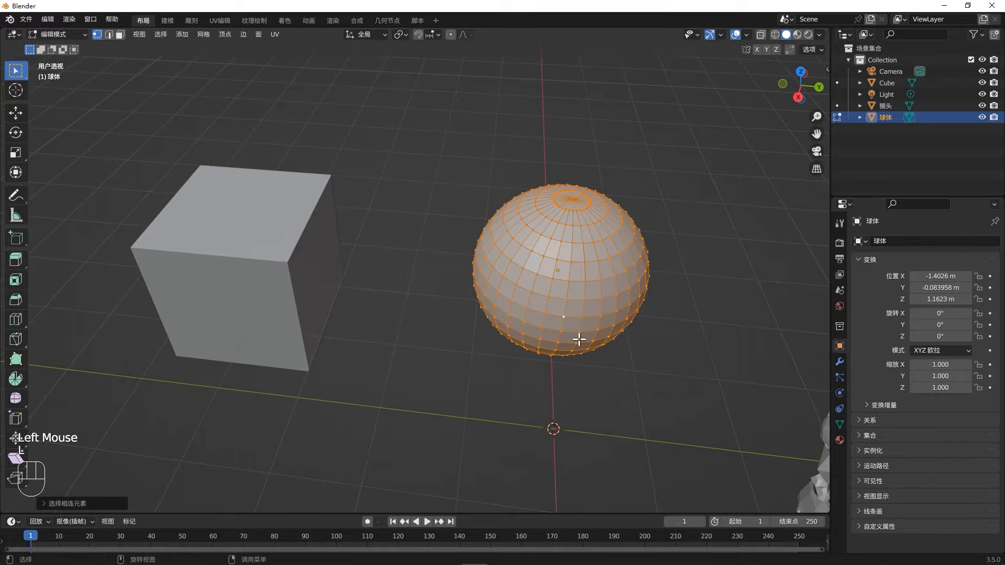
# - Return to Object Mode, select both the sphere and the monkey head, and enter Edit Mode on them together
pyautogui.press('Tab')
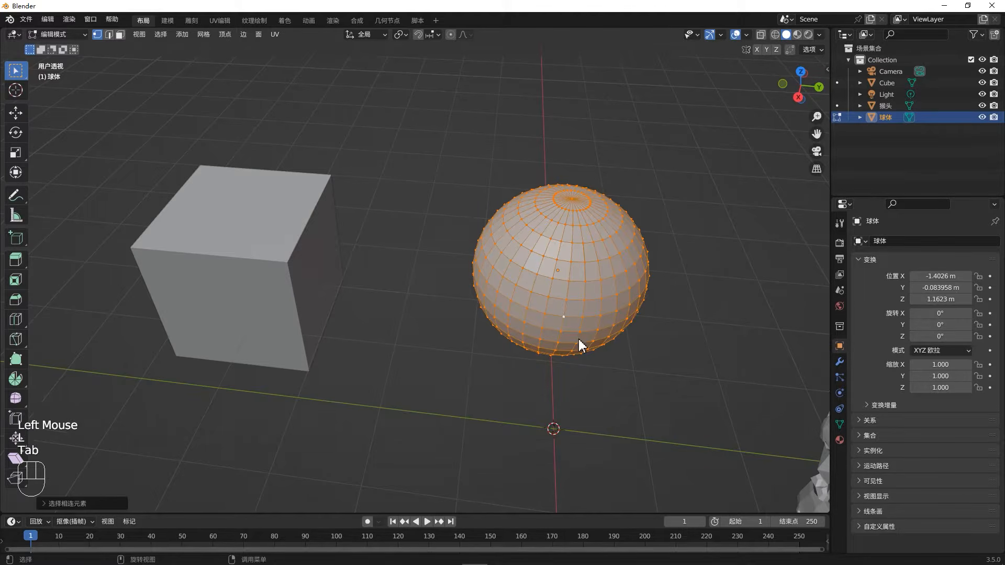
pyautogui.scroll(-3, 571, 303)
pyautogui.scroll(2, 564, 271)
pyautogui.click(566, 274)
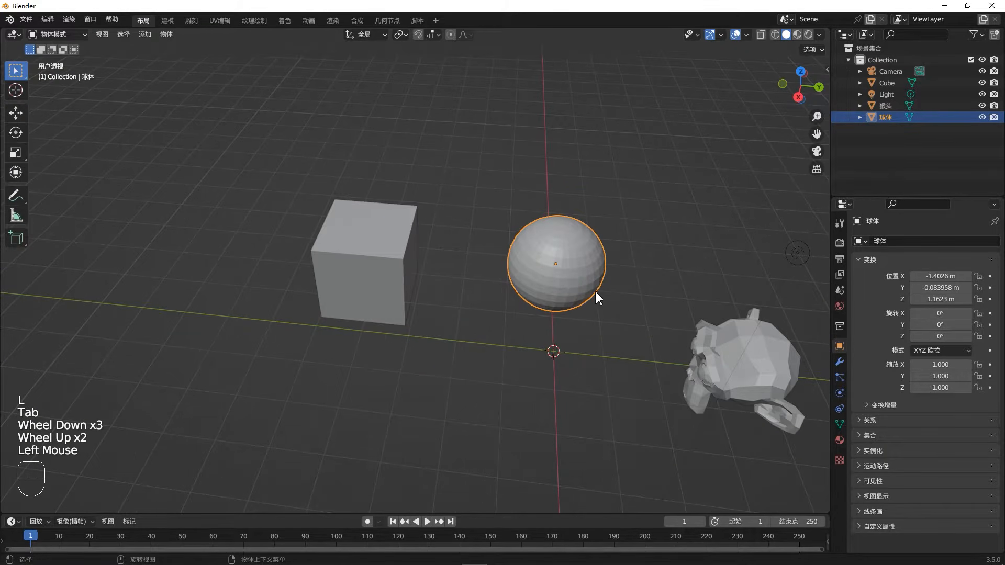
pyautogui.keyDown('shift'); pyautogui.click(745, 371); pyautogui.keyUp('shift')
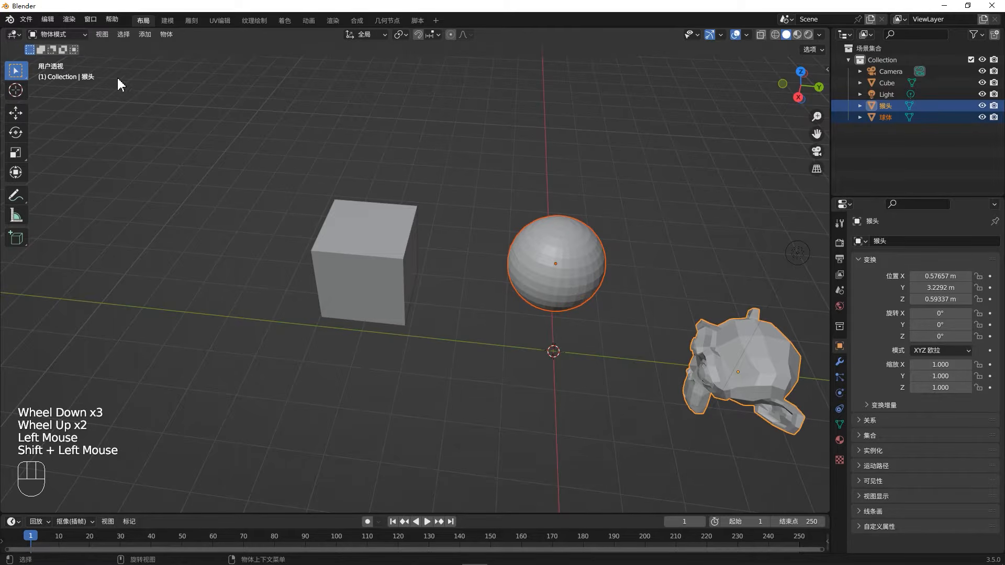
pyautogui.press('Tab')
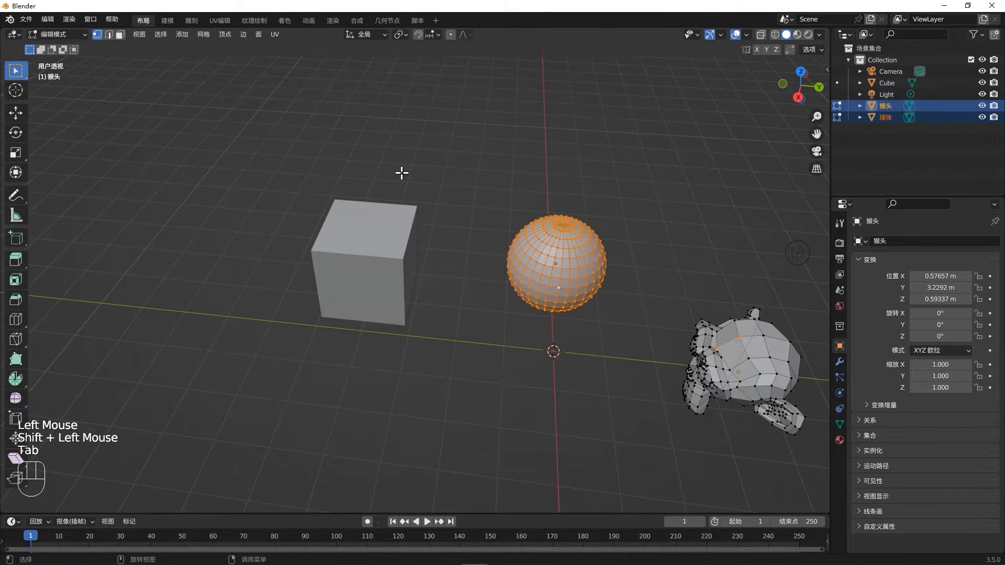
# - Clear the mesh selection, select a vertex on the monkey head, and select the geometry linked to it
pyautogui.click(667, 331)
pyautogui.click(541, 255)
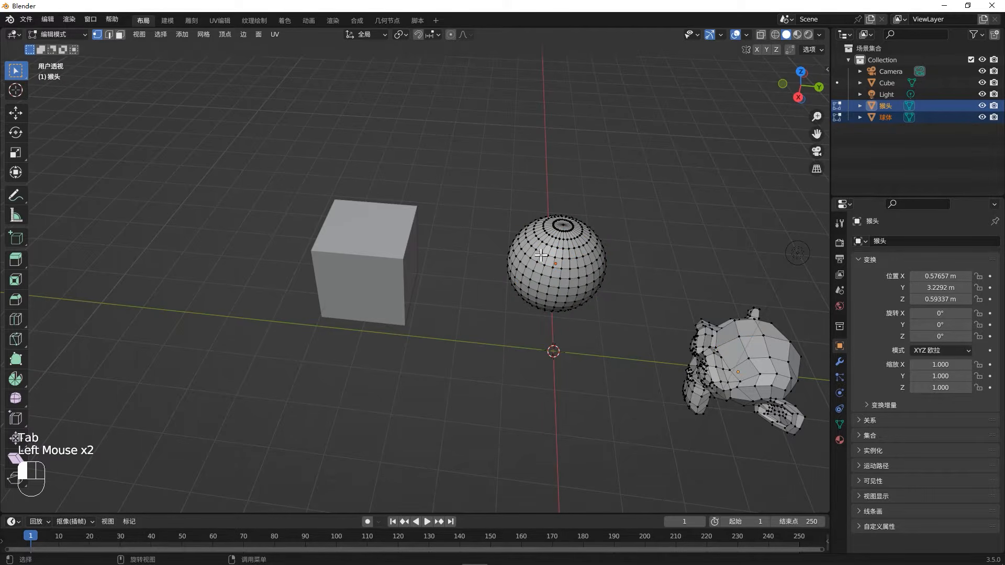
pyautogui.click(726, 338)
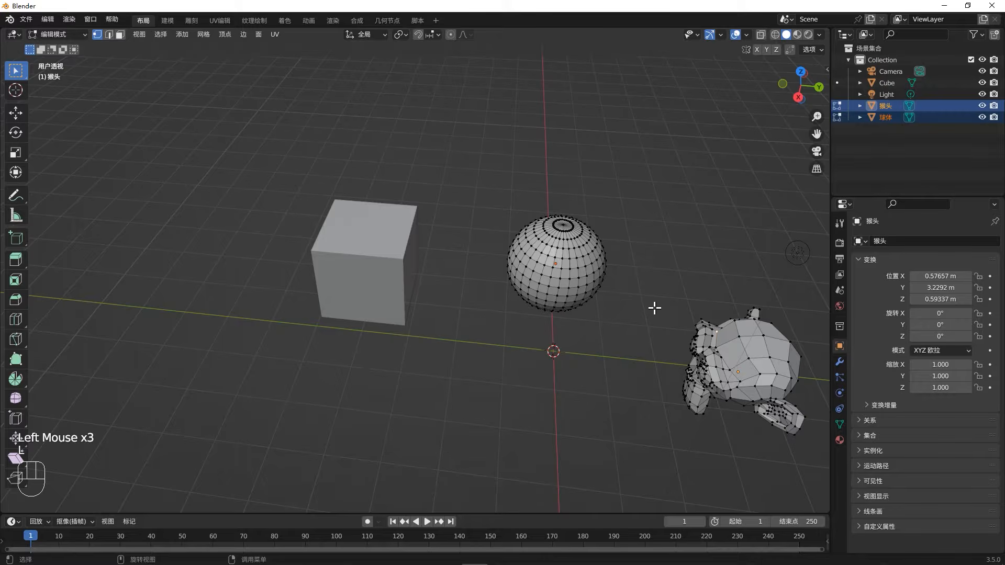
pyautogui.click(722, 341)
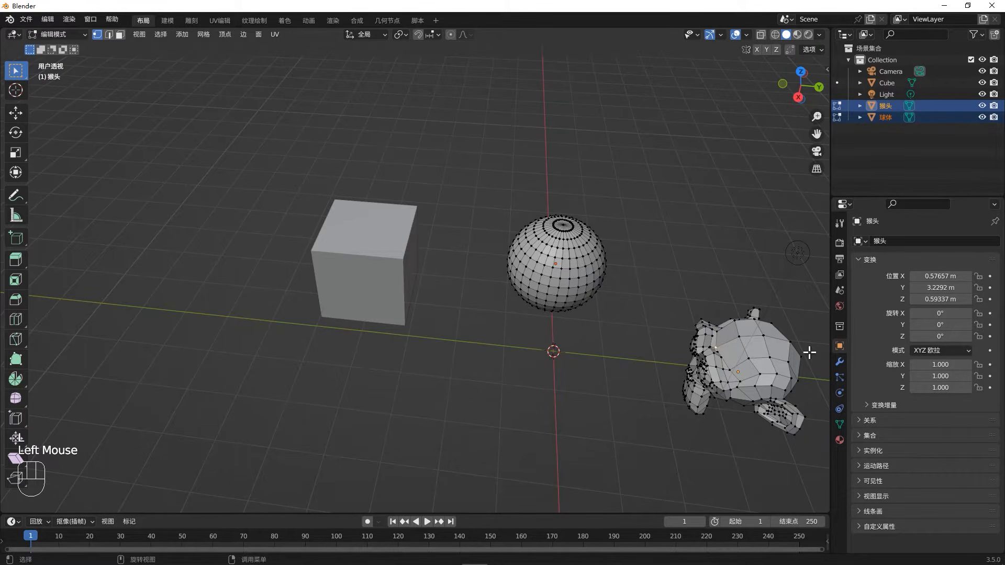
pyautogui.hotkey('ctrl', 'l')
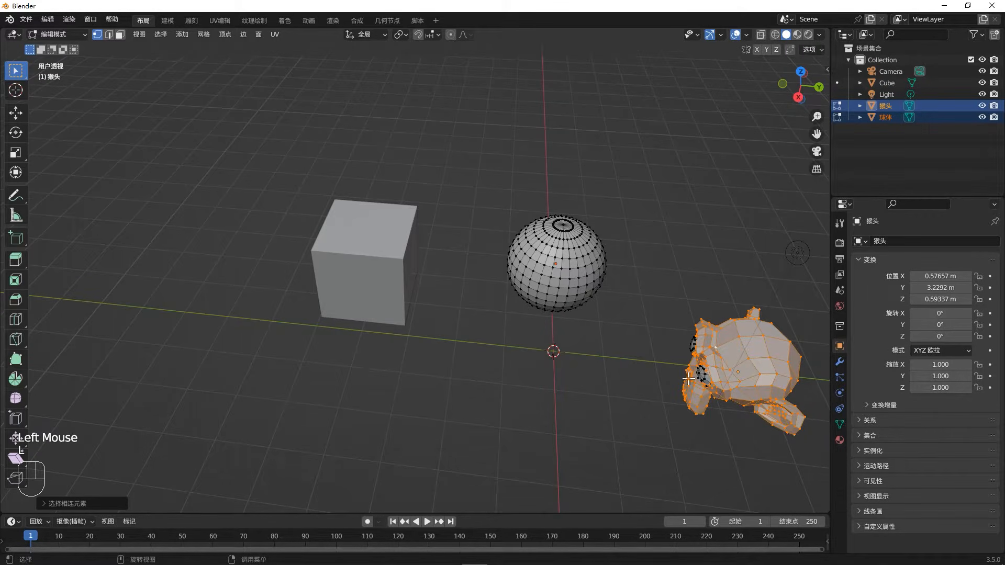
# - Select a vertex on the sphere in place of the monkey head geometry and select all of the sphere's linked elements
pyautogui.moveTo(720, 361)
pyautogui.mouseDown(button='middle')
pyautogui.moveTo(739, 327)
pyautogui.moveTo(756, 333)
pyautogui.moveTo(728, 343)
pyautogui.mouseUp(button='middle')
pyautogui.scroll(4, 740, 329)
pyautogui.click(325, 276)
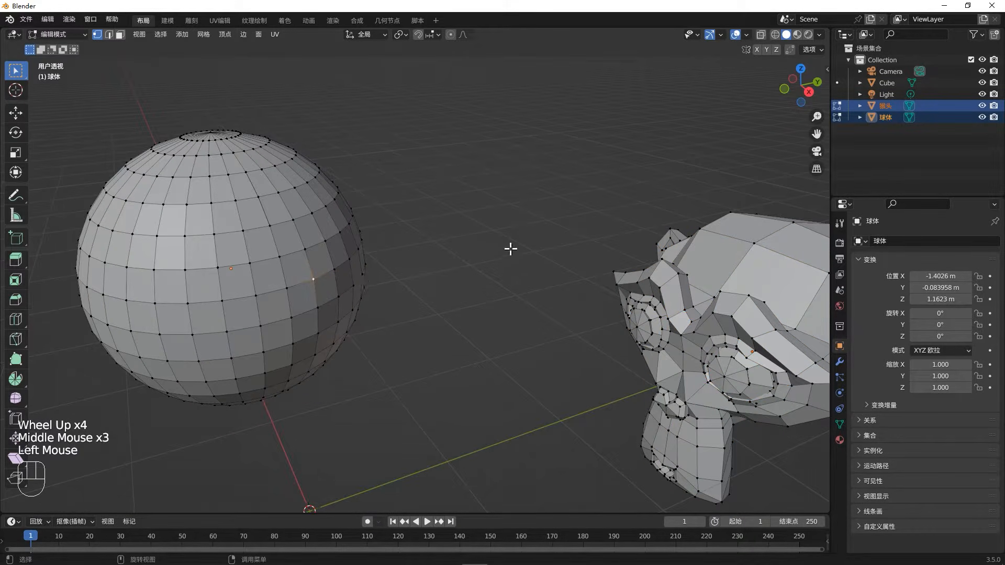
pyautogui.press('l')
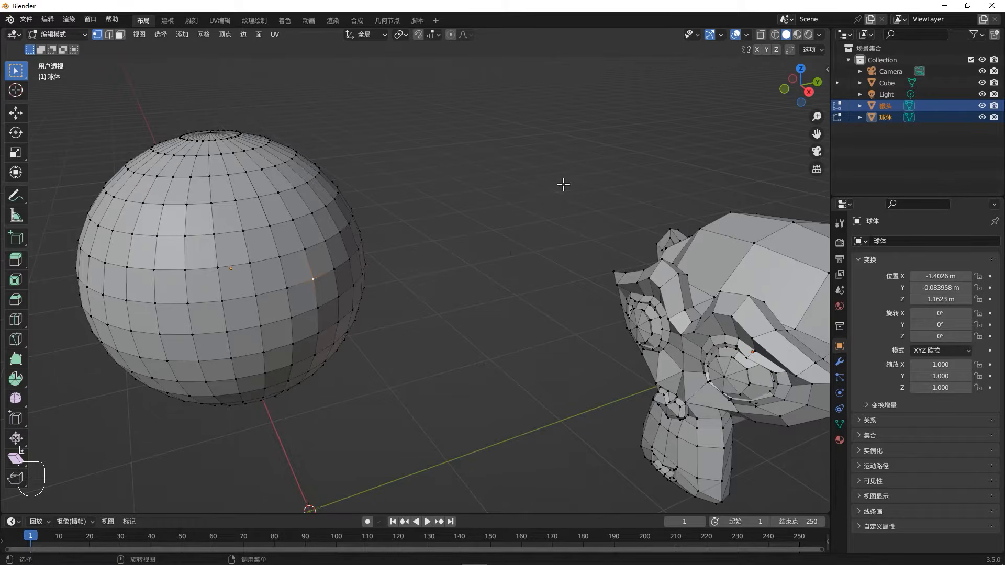
pyautogui.press('l')
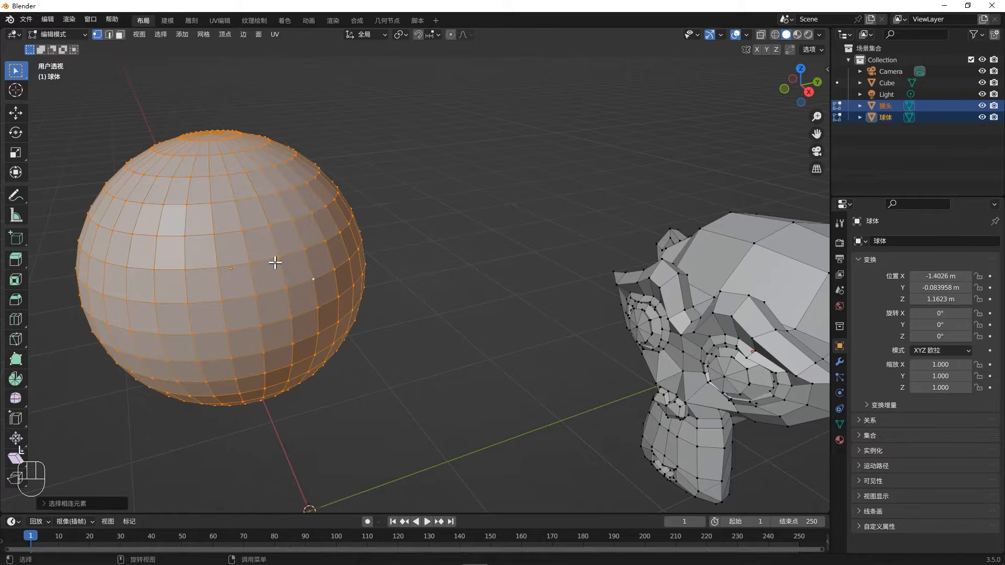
pyautogui.moveTo(275, 263); pyautogui.dragTo(336, 296, button='middle')
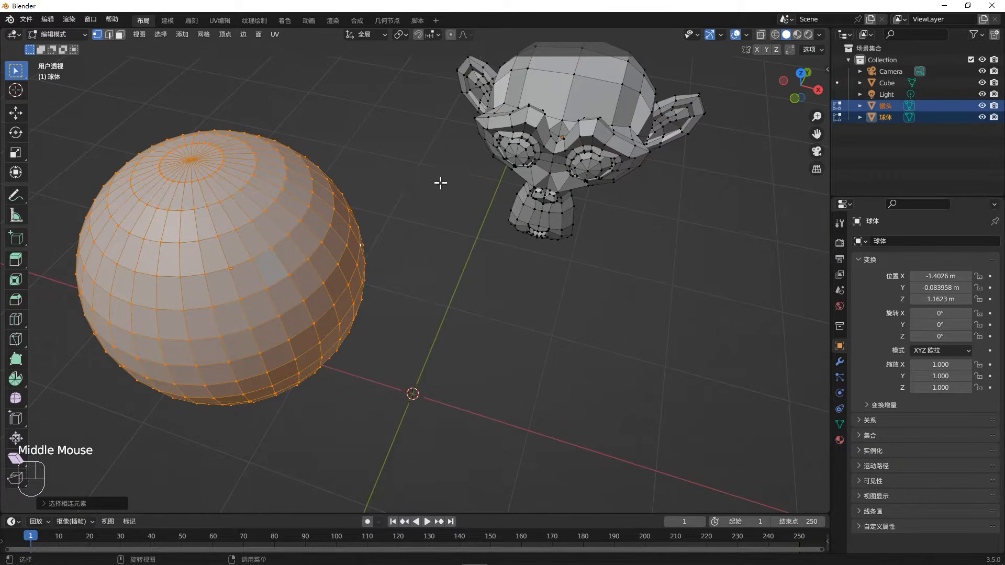
# - Select a vertex on the monkey head, then select the linked head shell and add the linked eye geometry
pyautogui.click(528, 159)
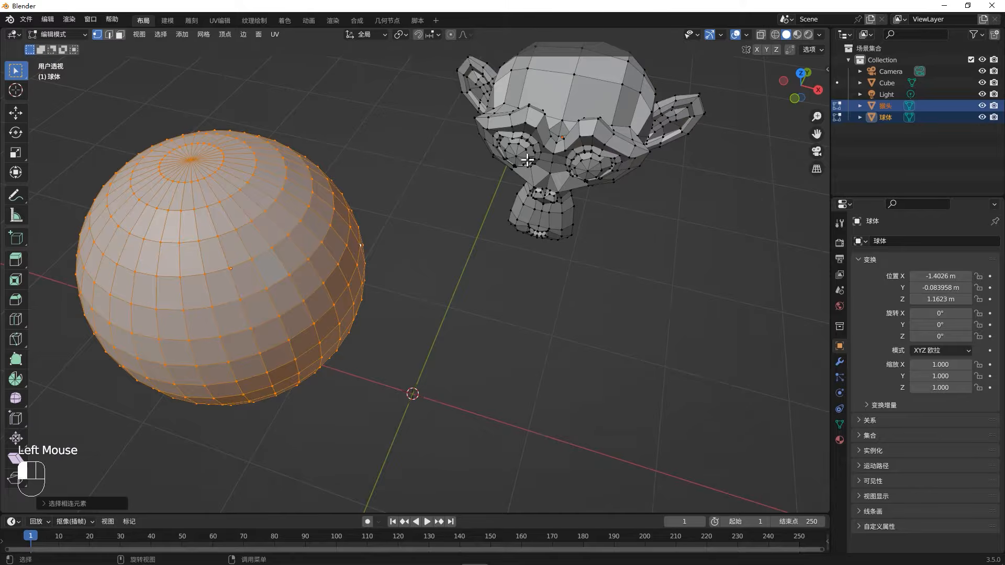
pyautogui.click(422, 298)
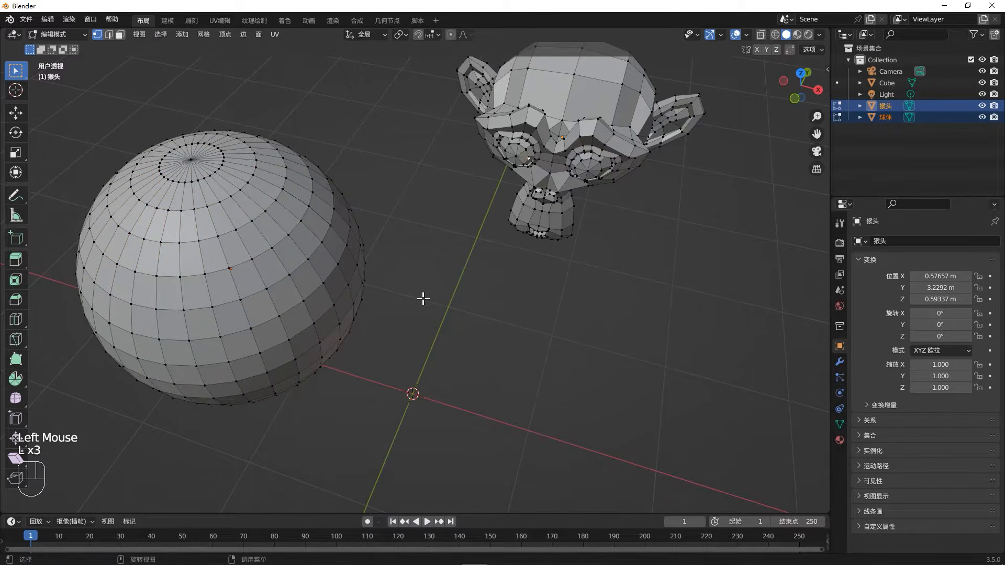
pyautogui.doubleClick(528, 177)
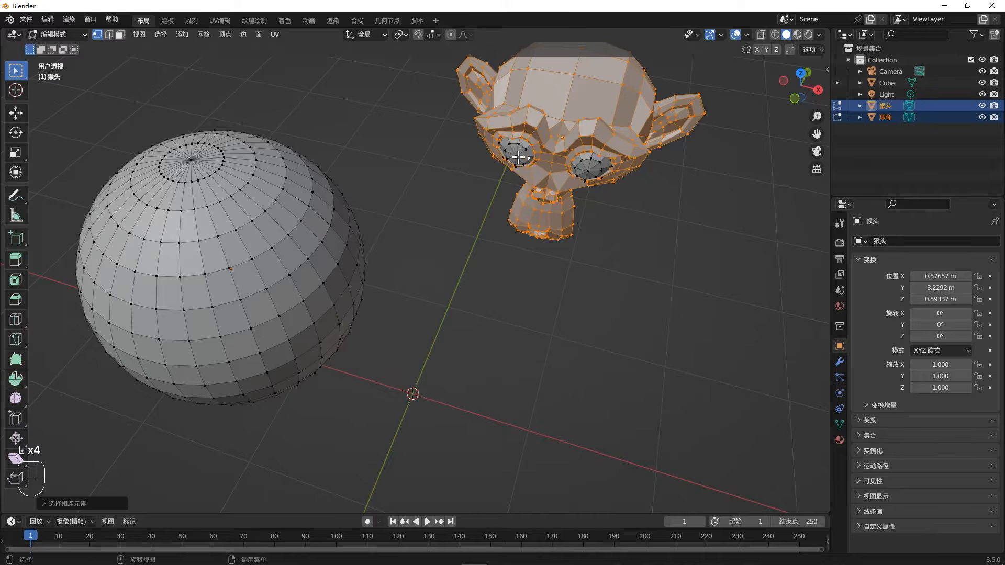
pyautogui.hotkey('shift', 'l')
pyautogui.press('l')
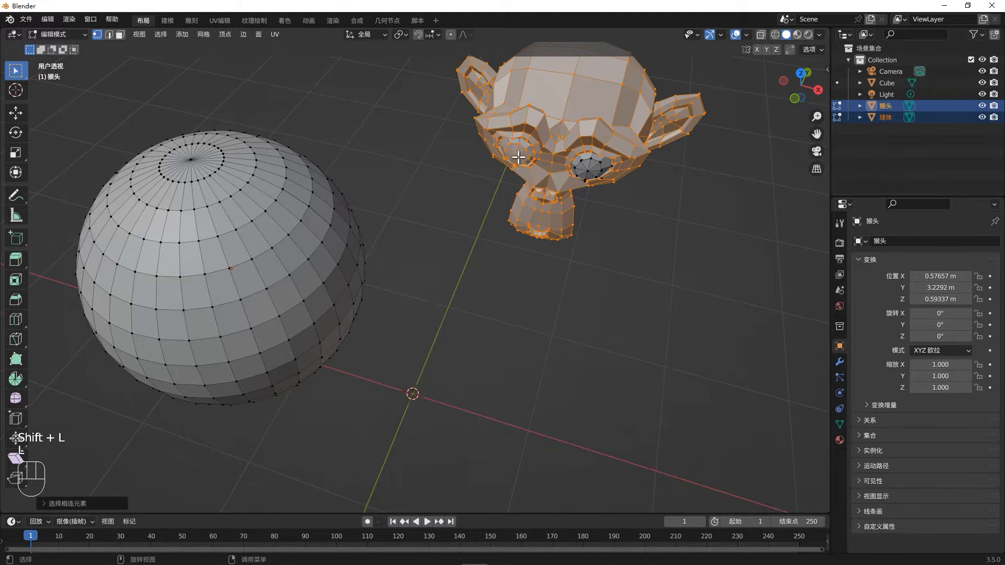
pyautogui.click(585, 166)
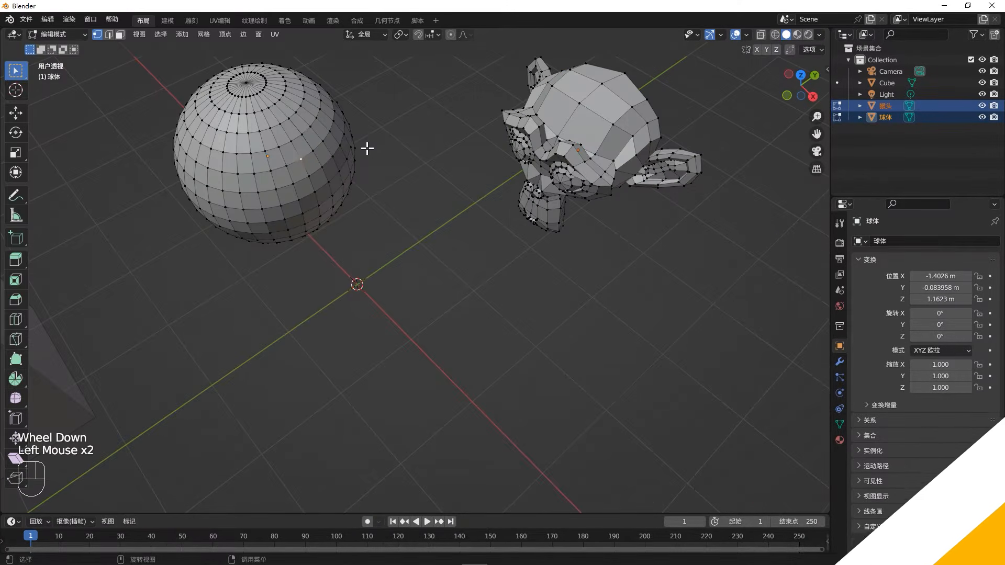
# - Select the horizontal vertex loop running around the middle of the sphere
pyautogui.keyDown('shift'); pyautogui.moveTo(342, 148); pyautogui.dragTo(545, 196, button='middle'); pyautogui.keyUp('shift')
pyautogui.keyDown('shift'); pyautogui.moveTo(466, 180); pyautogui.dragTo(510, 210, button='middle'); pyautogui.keyUp('shift')
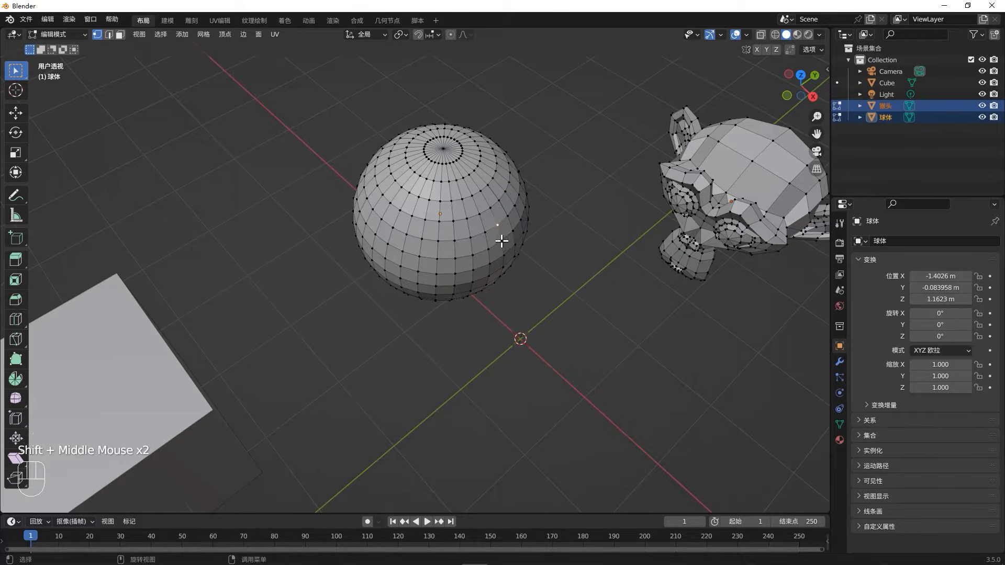
pyautogui.keyDown('alt'); pyautogui.click(493, 230); pyautogui.keyUp('alt')
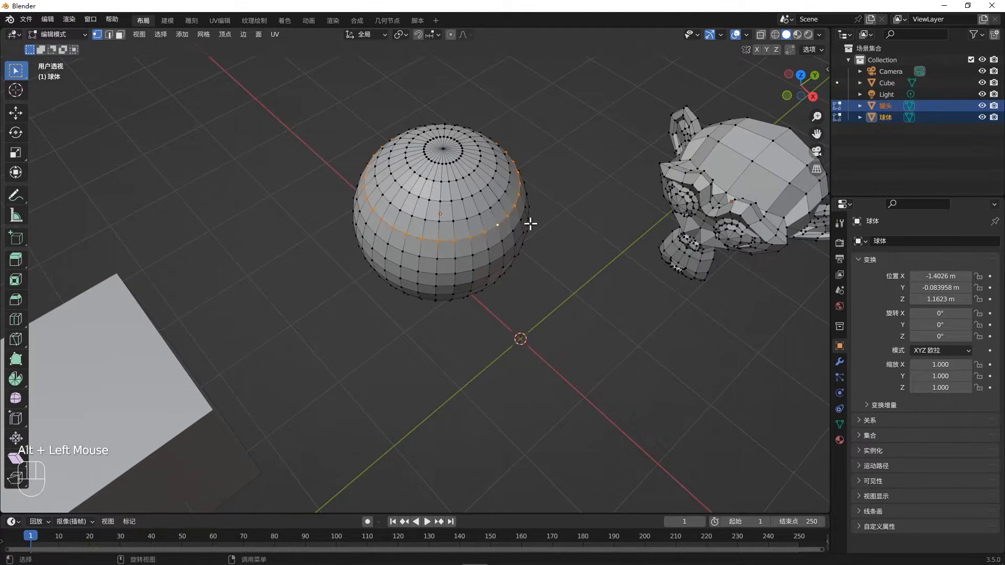
pyautogui.moveTo(528, 222); pyautogui.dragTo(460, 235, button='middle')
pyautogui.scroll(3, 452, 238)
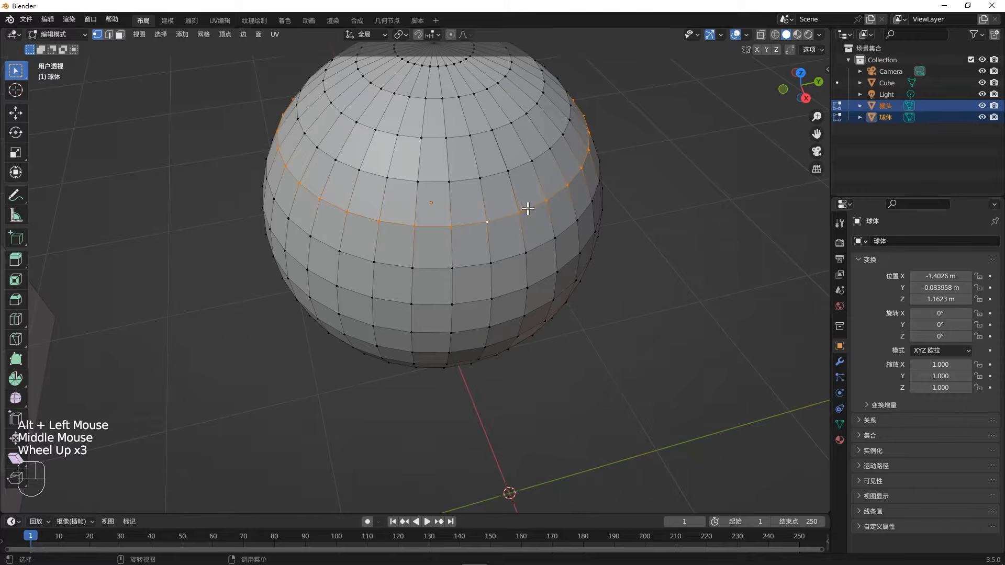
pyautogui.click(500, 235)
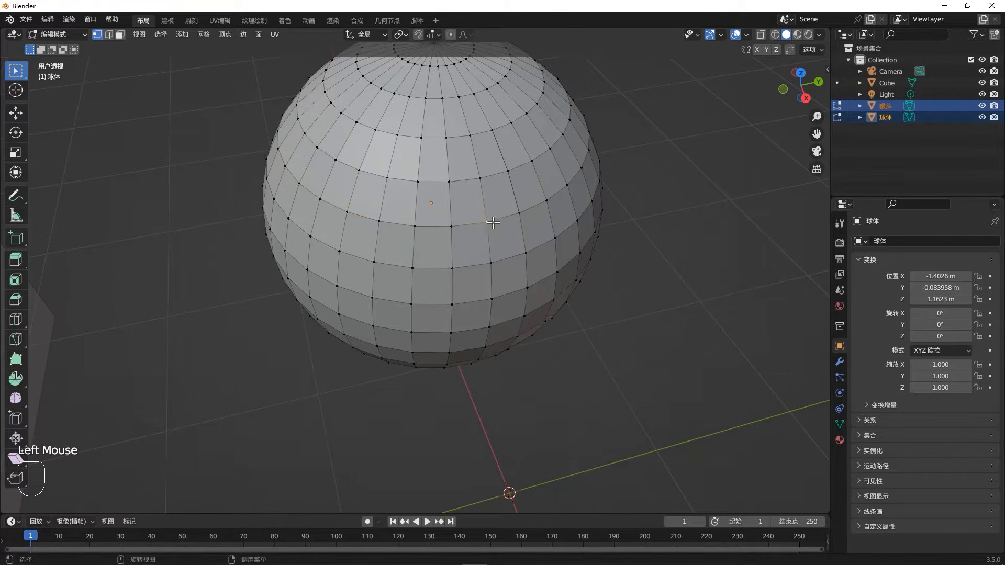
pyautogui.keyDown('alt'); pyautogui.doubleClick(490, 220); pyautogui.keyUp('alt')
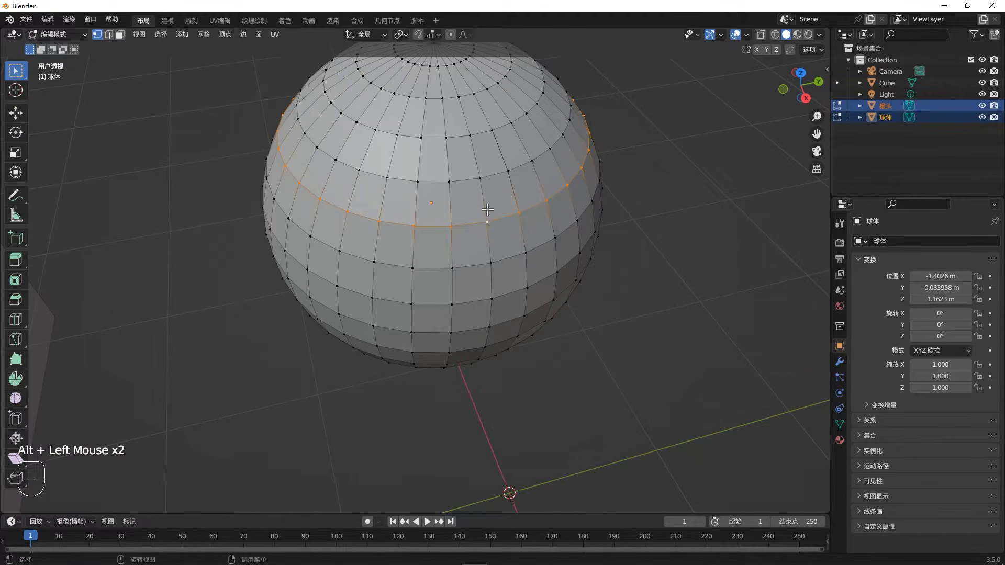
# - Select a vertex one row lower on the sphere's front and loop-select the vertical line of vertices through it
pyautogui.click(507, 253)
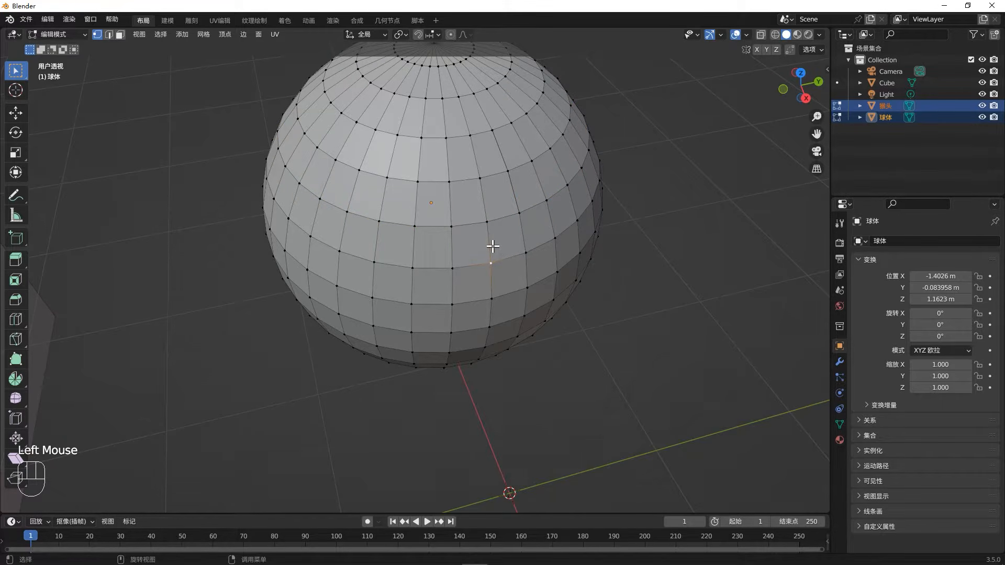
pyautogui.keyDown('alt'); pyautogui.click(492, 246); pyautogui.keyUp('alt')
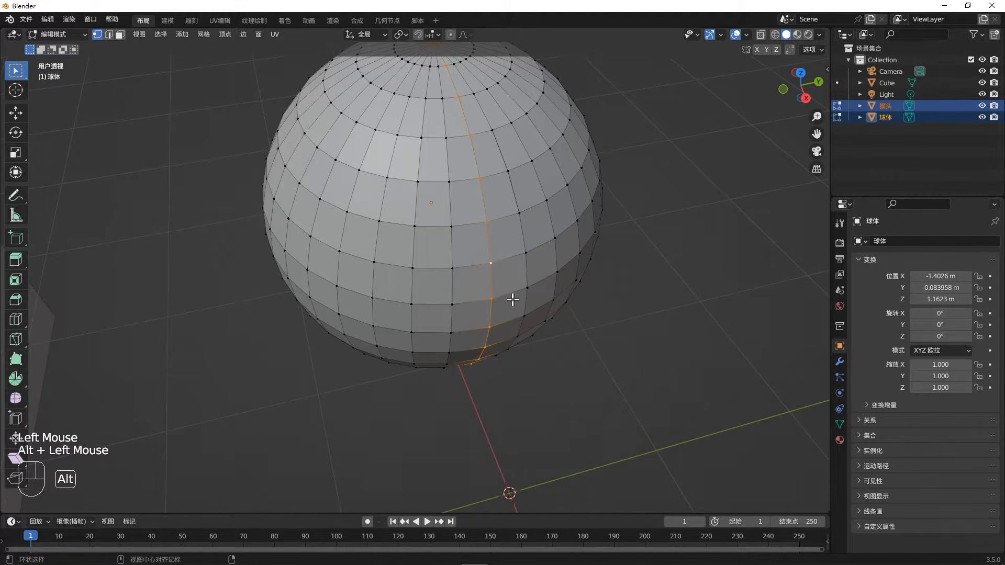
pyautogui.keyDown('alt'); pyautogui.click(514, 259); pyautogui.keyUp('alt')
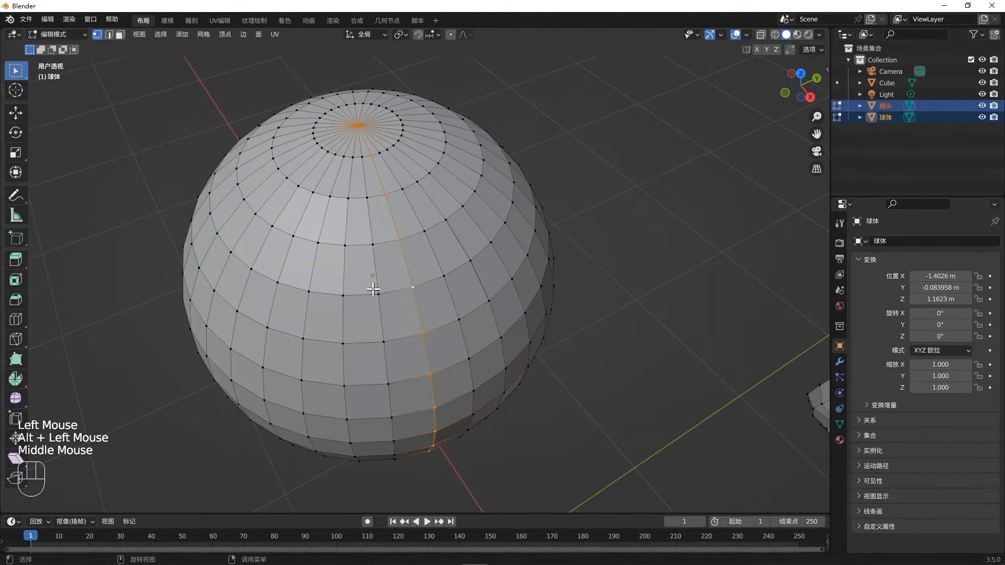
# - Switch to edge mode and loop-select a vertical edge line on the sphere, then horizontal edge loops around its middle
pyautogui.press('2')
pyautogui.click(377, 274)
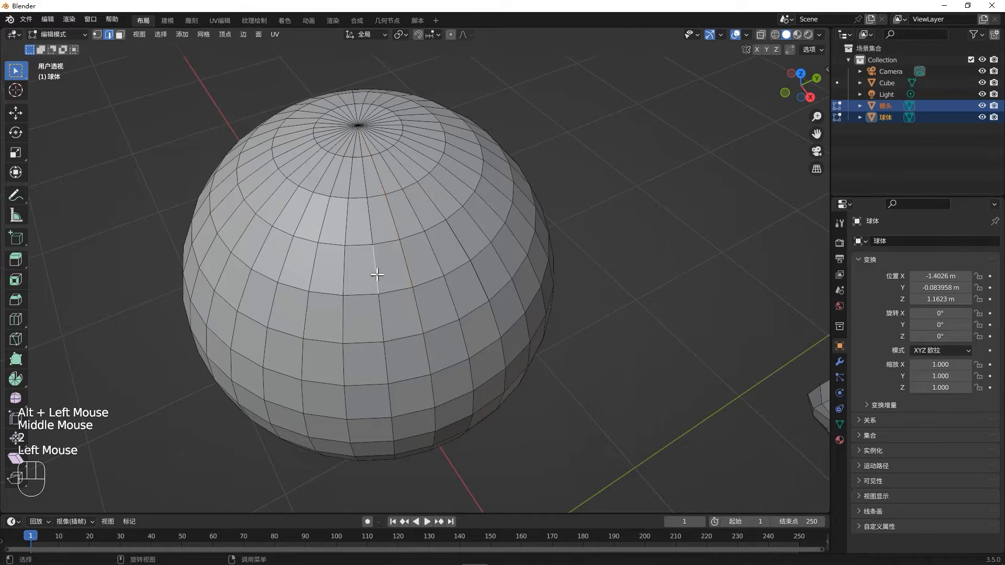
pyautogui.keyDown('alt'); pyautogui.click(382, 306); pyautogui.keyUp('alt')
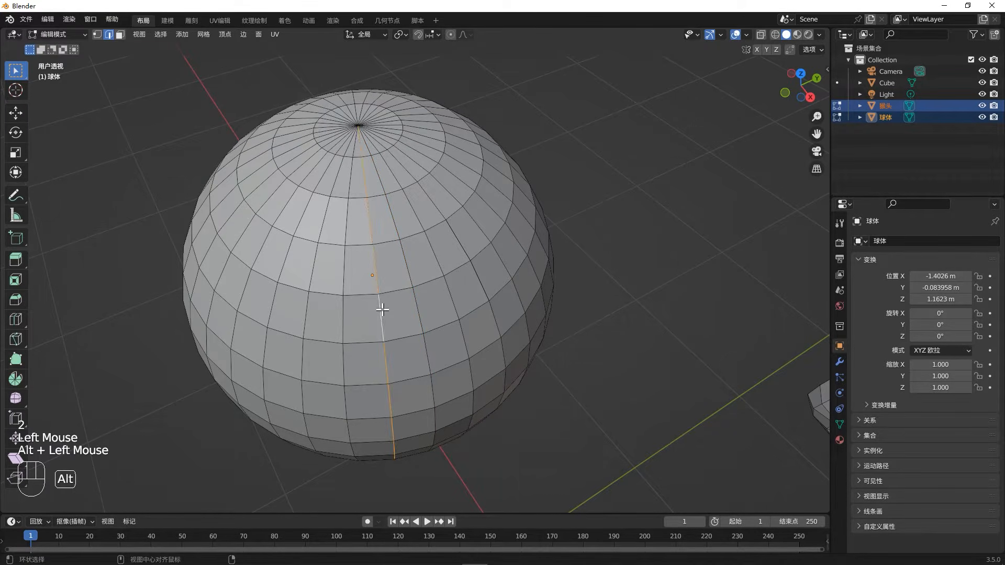
pyautogui.keyDown('alt'); pyautogui.click(354, 295); pyautogui.keyUp('alt')
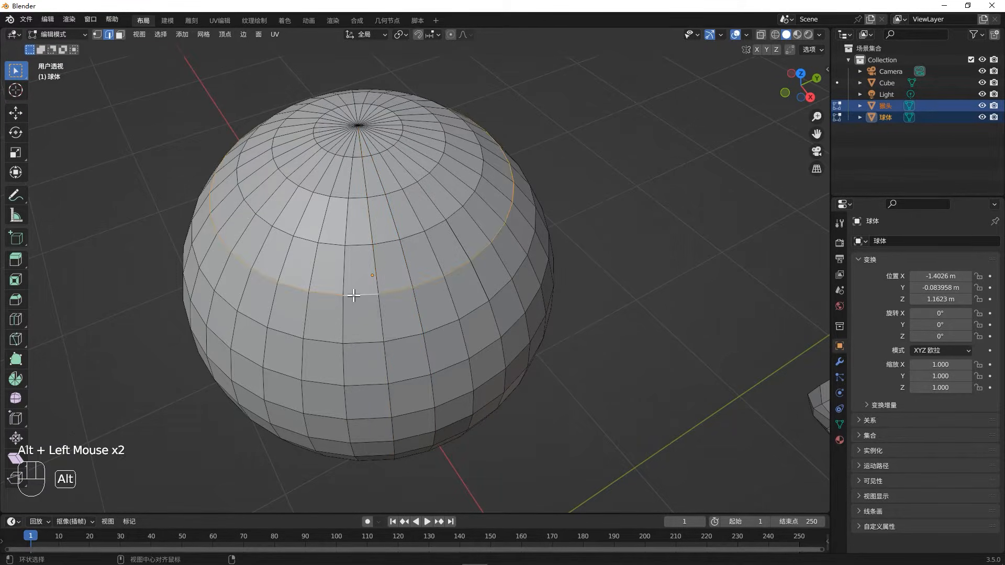
pyautogui.keyDown('alt'); pyautogui.click(365, 343); pyautogui.keyUp('alt')
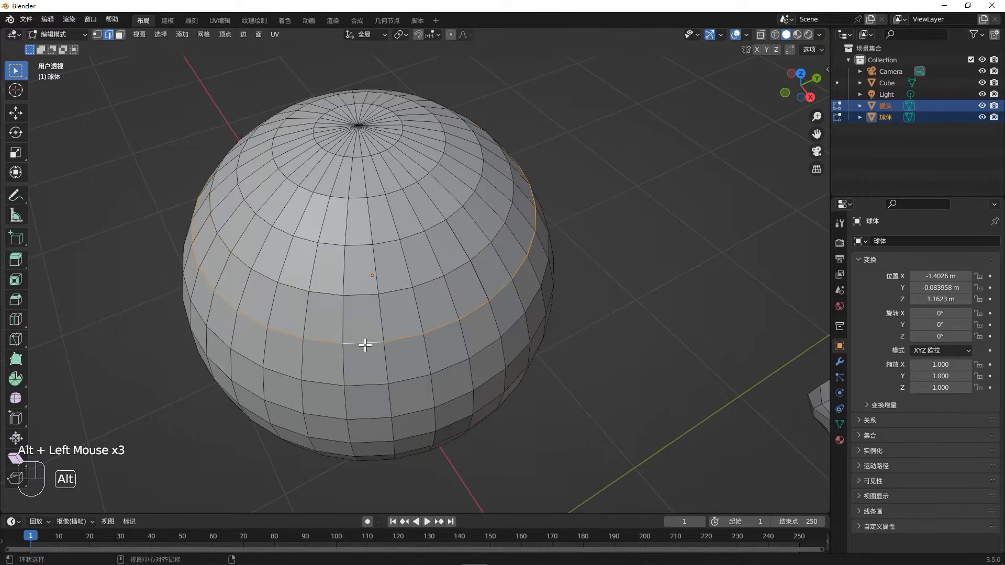
pyautogui.keyDown('alt'); pyautogui.click(367, 293); pyautogui.keyUp('alt')
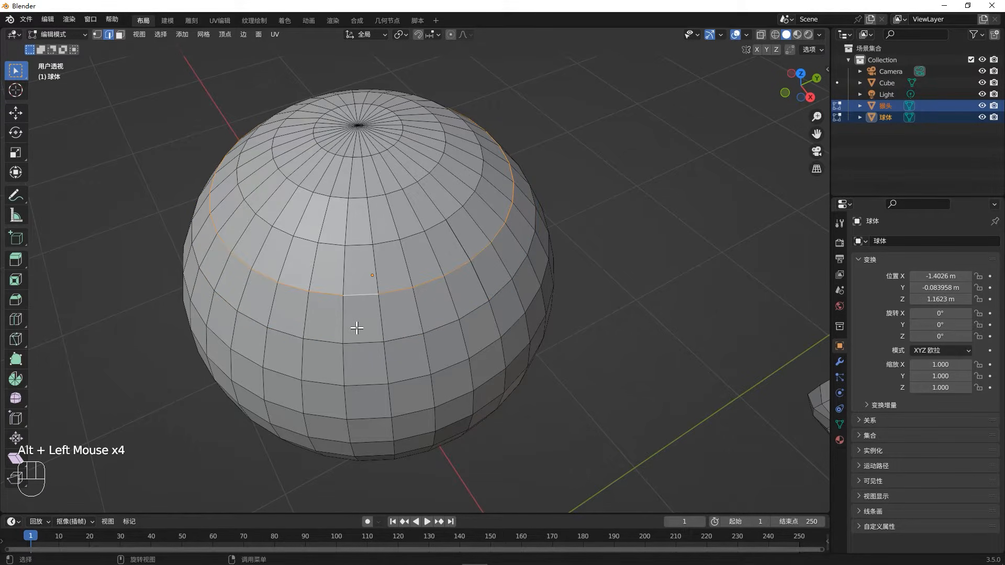
# - Switch to face mode, select a front face of the sphere, and try a face loop selection from its side edge
pyautogui.click(355, 317)
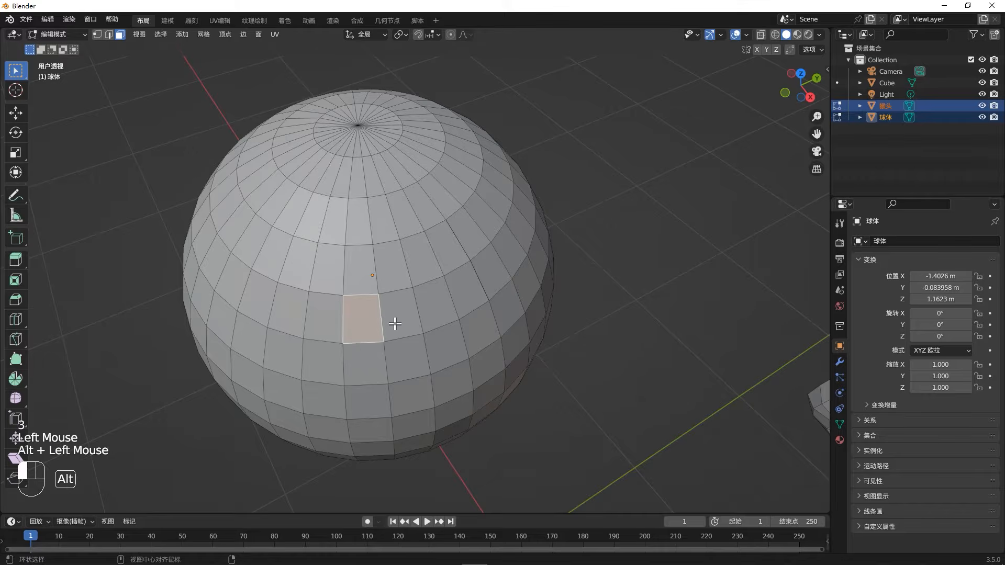
pyautogui.keyDown('alt'); pyautogui.click(390, 320); pyautogui.keyUp('alt')
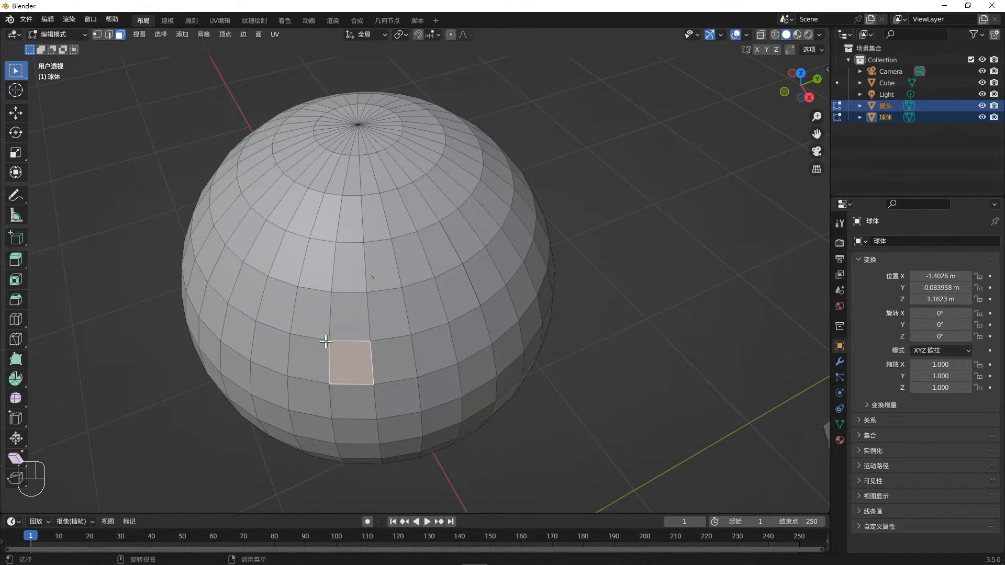
# - Return to edge mode, select a vertical edge on the sphere's front, and select the ring of parallel edges around the sphere
pyautogui.press('2')
pyautogui.click(313, 316)
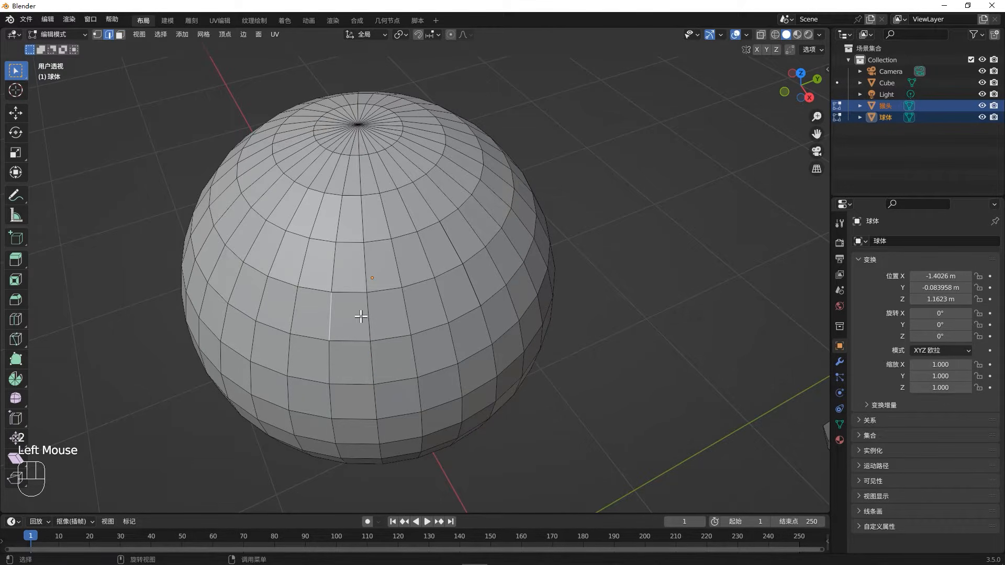
pyautogui.hotkey('ctrl', 'alt')
pyautogui.keyDown('ctrl'); pyautogui.keyDown('alt'); pyautogui.doubleClick(329, 309); pyautogui.keyUp('alt'); pyautogui.keyUp('ctrl')
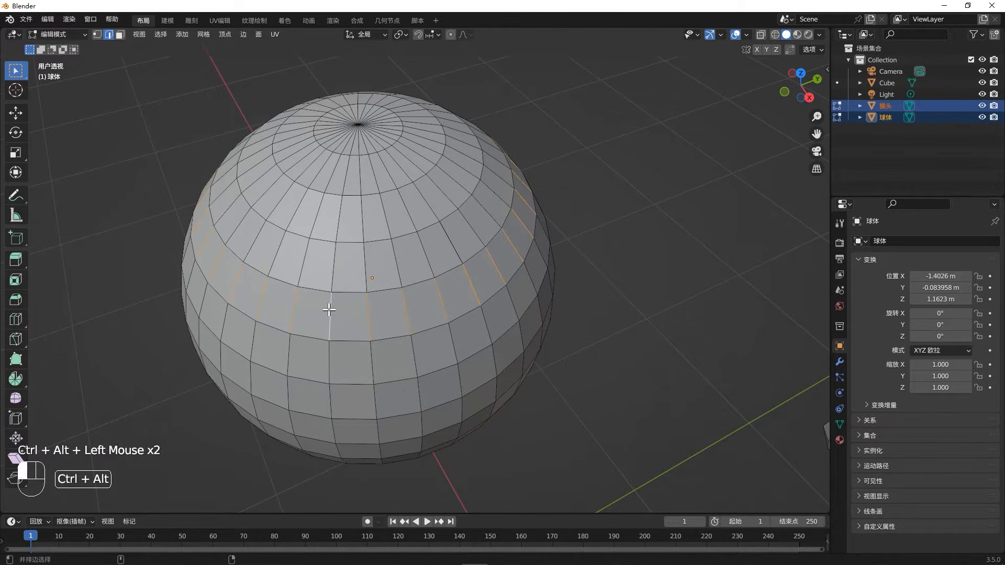
pyautogui.moveTo(359, 303); pyautogui.dragTo(280, 285, button='middle')
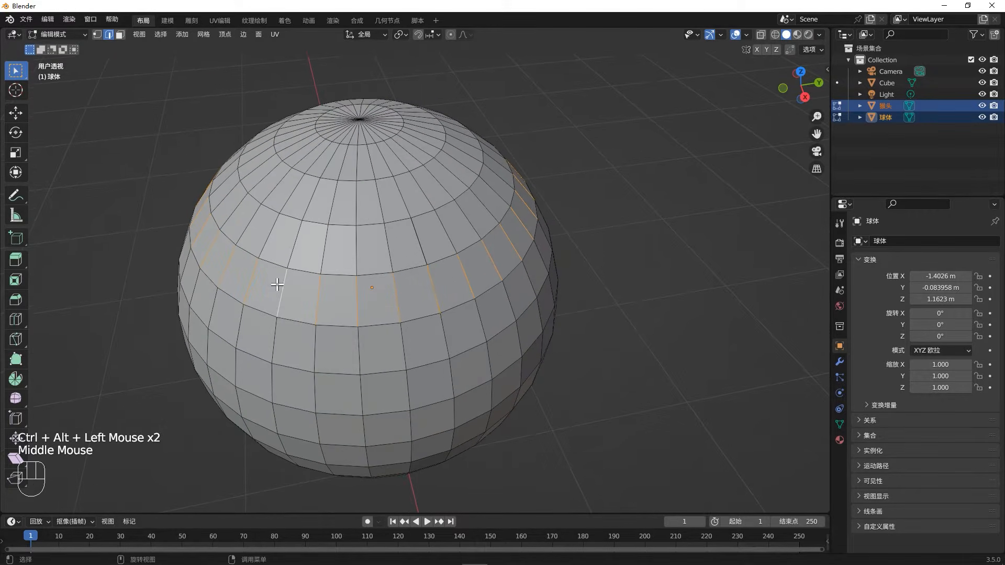
pyautogui.keyDown('ctrl'); pyautogui.keyDown('alt'); pyautogui.doubleClick(316, 351); pyautogui.keyUp('alt'); pyautogui.keyUp('ctrl')
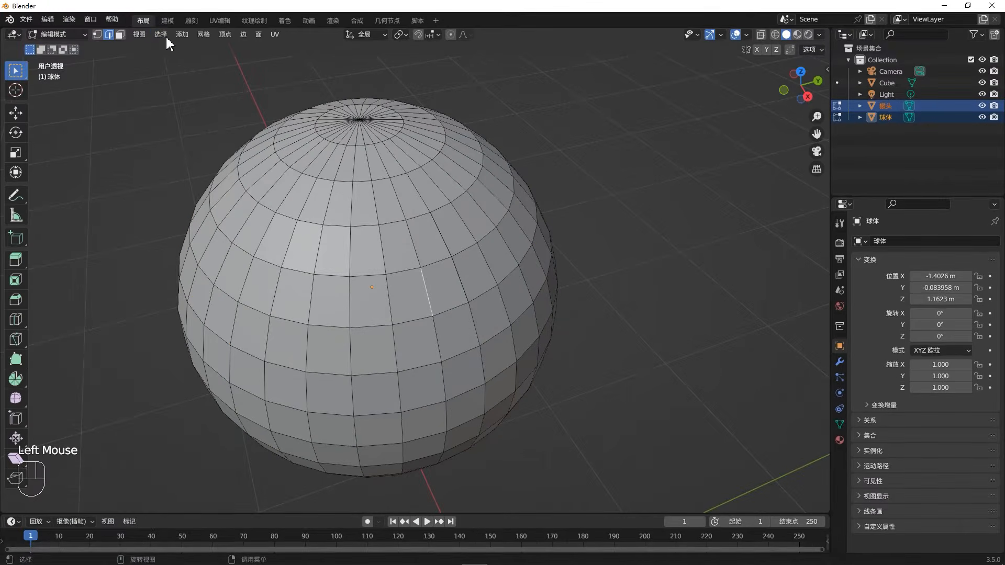
# - Apply a random selection to the edges of the meshes being edited
pyautogui.click(162, 35)
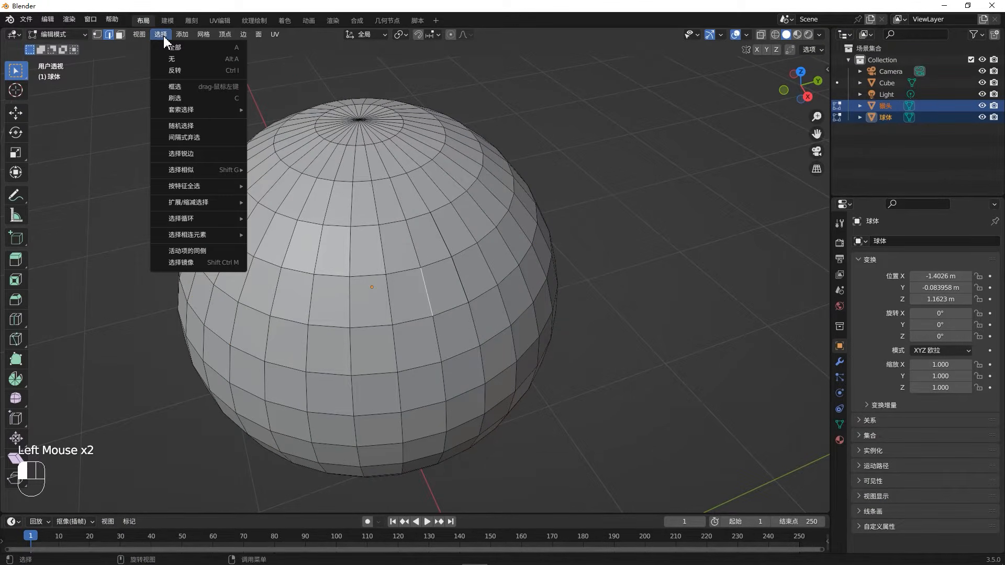
pyautogui.click(196, 126)
pyautogui.moveTo(568, 291); pyautogui.dragTo(503, 236, button='middle')
# - Switch to vertex mode, select a front vertex of the sphere, and randomly select vertices across the sphere and monkey head
pyautogui.press('1')
pyautogui.click(508, 191)
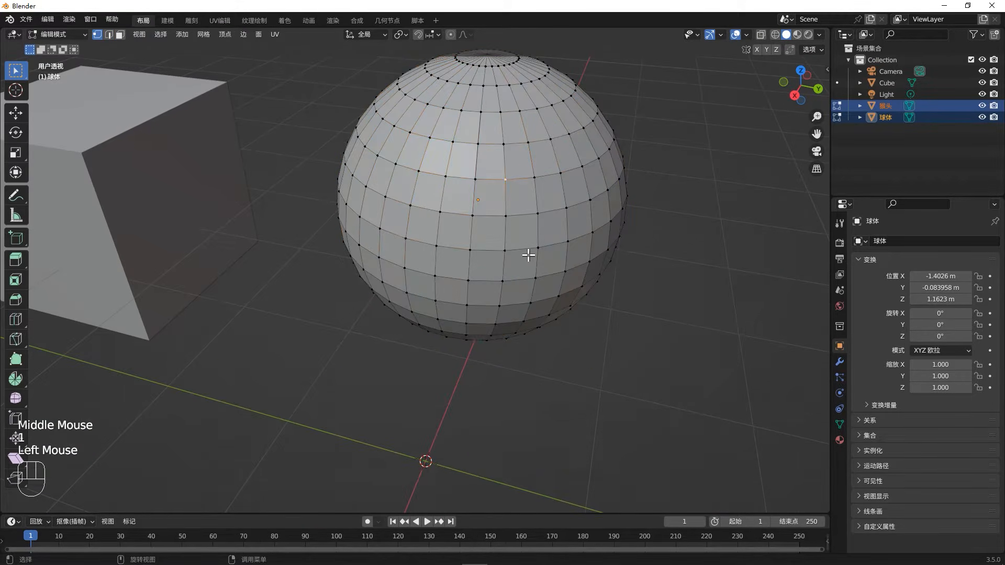
pyautogui.click(161, 34)
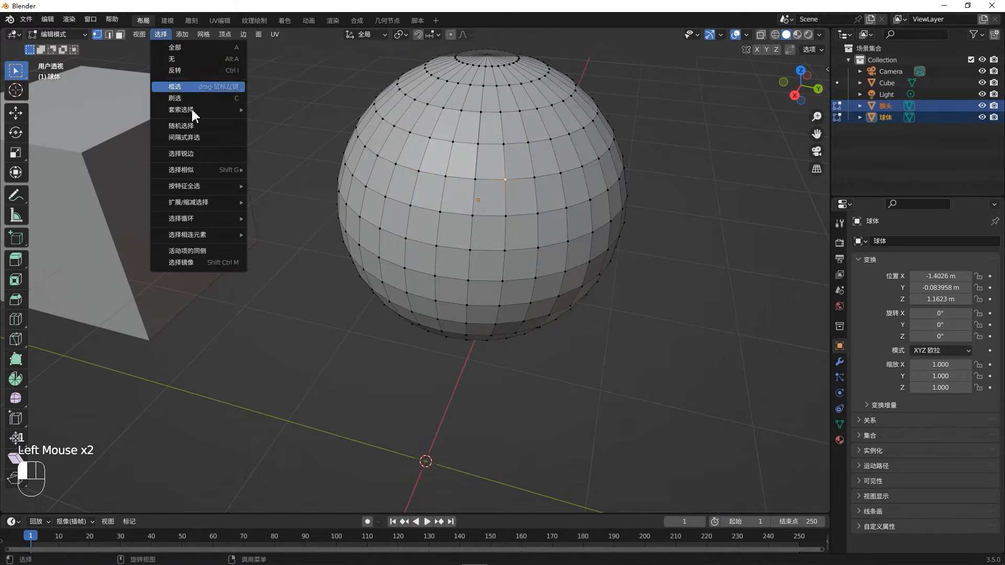
pyautogui.click(195, 126)
pyautogui.moveTo(470, 219); pyautogui.dragTo(531, 188, button='middle')
pyautogui.scroll(-2, 472, 217)
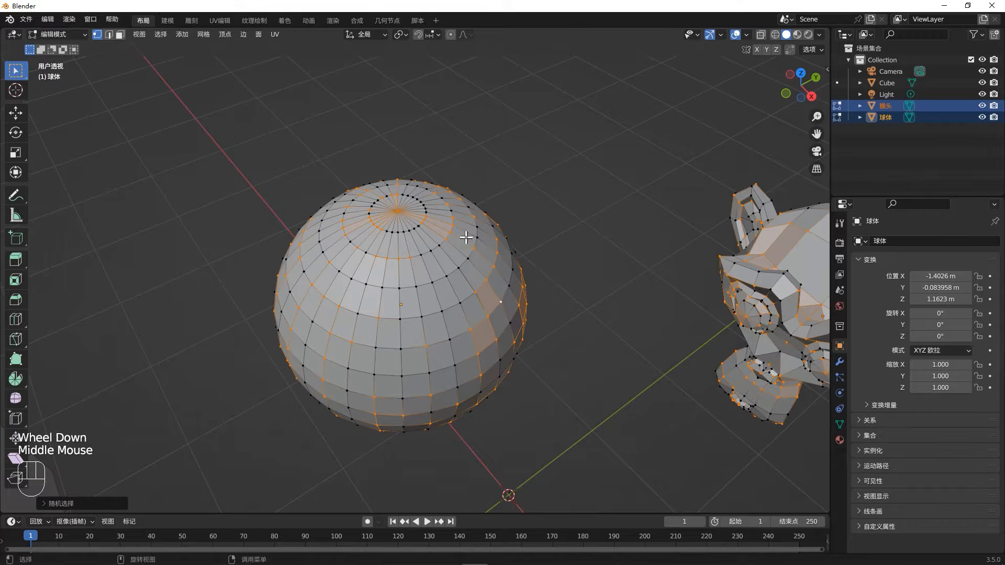
# - Select a single front vertex on the sphere and grow the selection three times
pyautogui.click(453, 305)
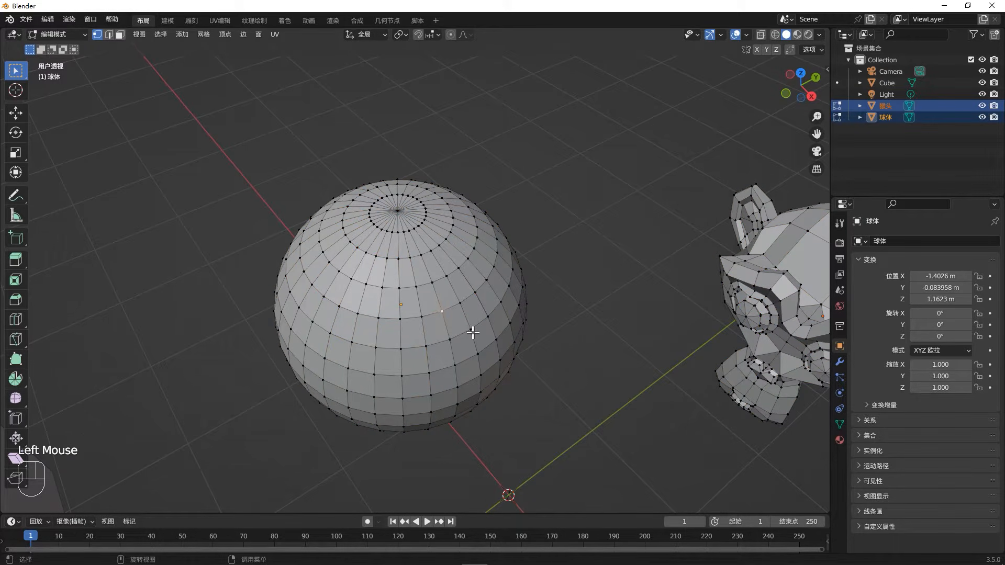
pyautogui.press('ctrl+KP_Add')
pyautogui.press('ctrl+KP_Add')
pyautogui.press('ctrl+KP_Add')
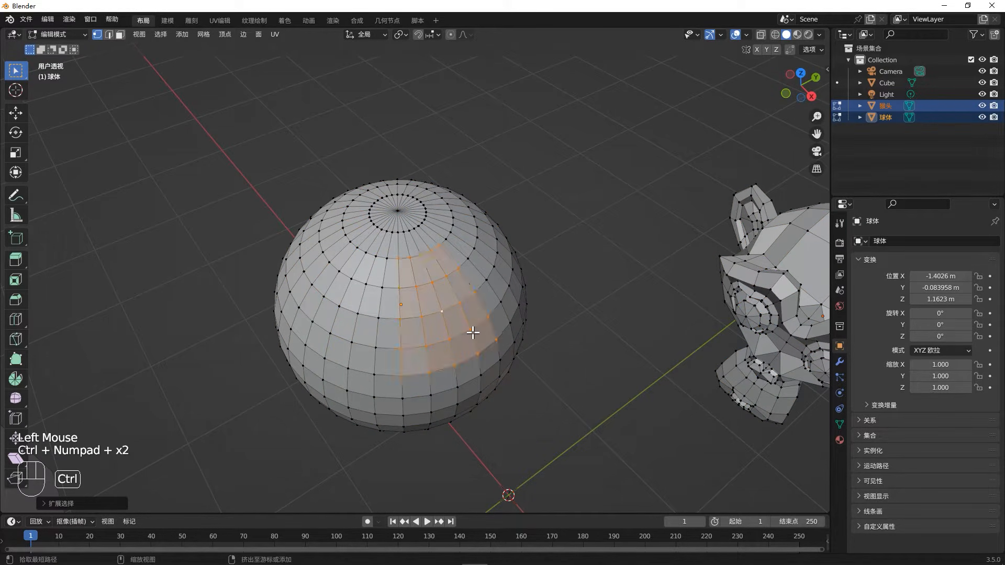
# - Shrink the selection three times back to the starting vertex
pyautogui.press('ctrl+KP_Subtract')
pyautogui.press('ctrl+KP_Subtract')
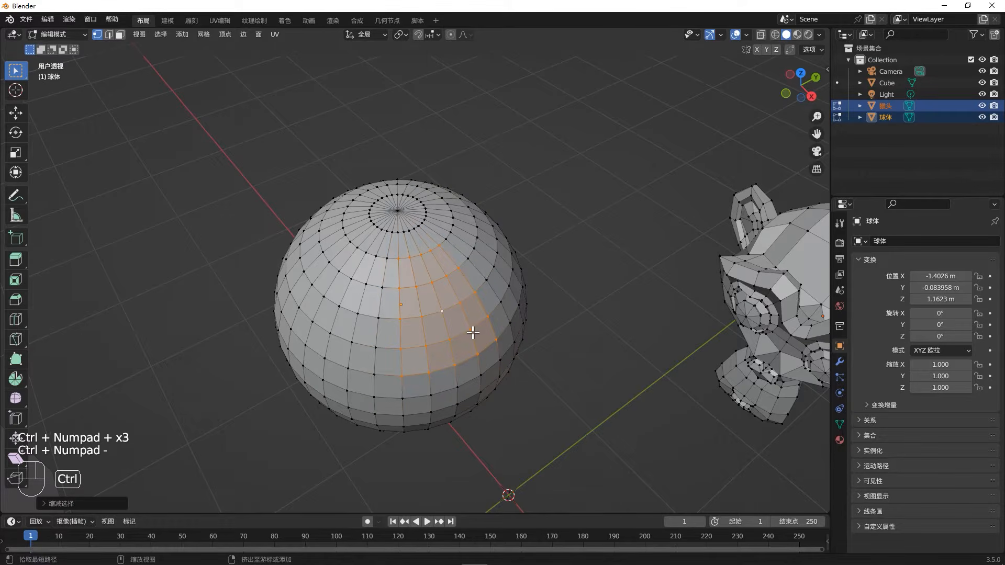
pyautogui.press('ctrl+KP_Subtract')
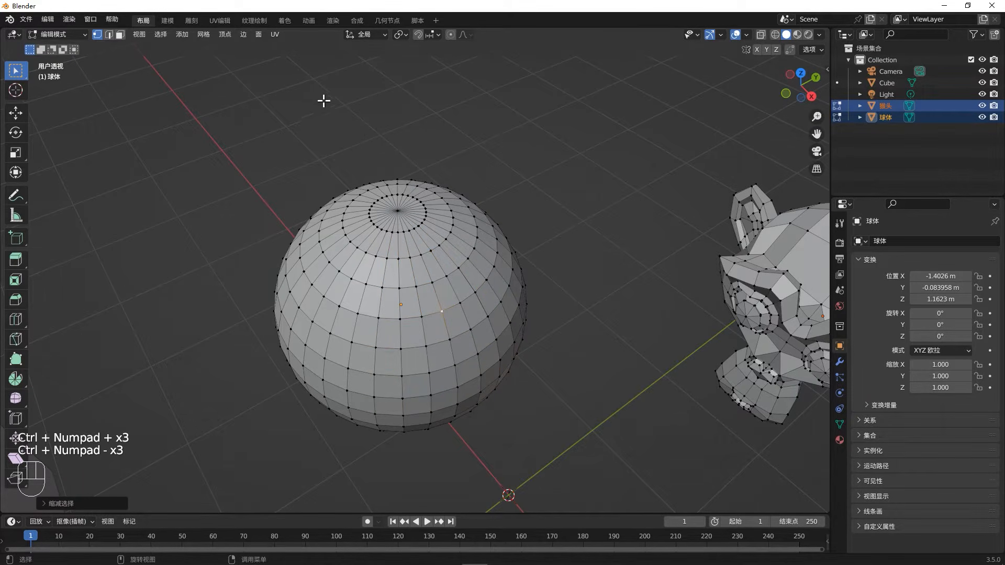
# - Grow the sphere's vertex selection once and shrink it back once
pyautogui.click(161, 36)
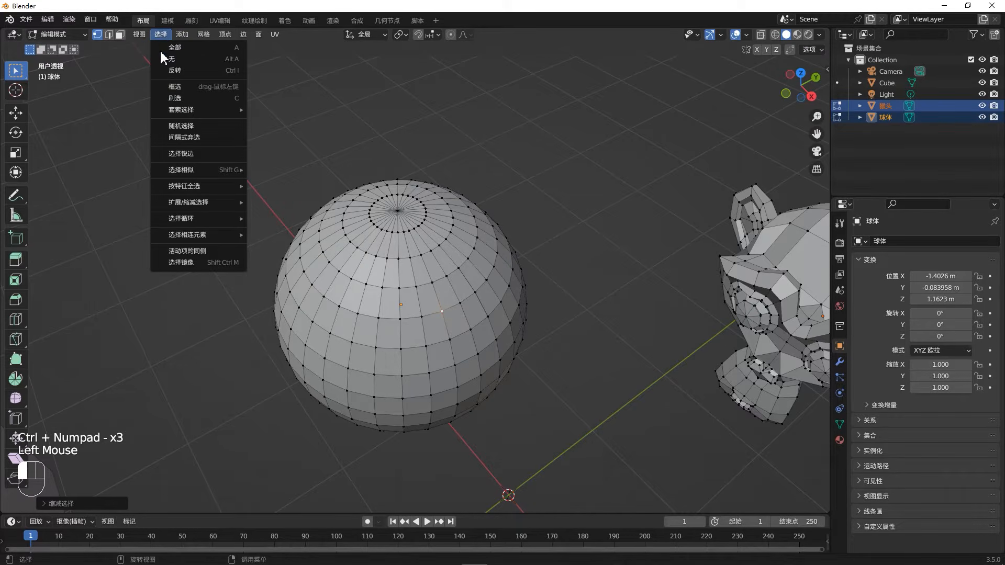
pyautogui.moveTo(220, 203)
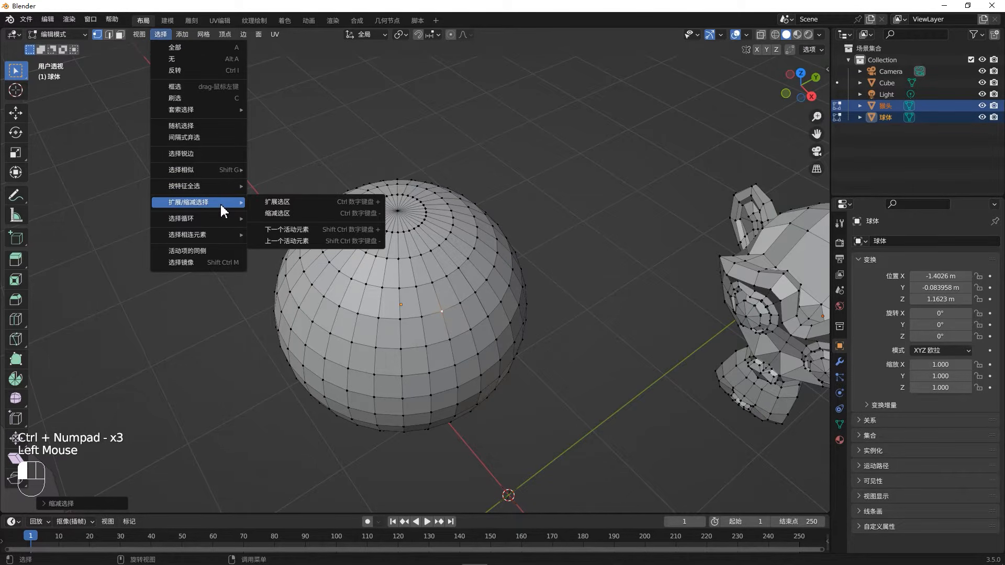
pyautogui.click(267, 202)
pyautogui.click(160, 35)
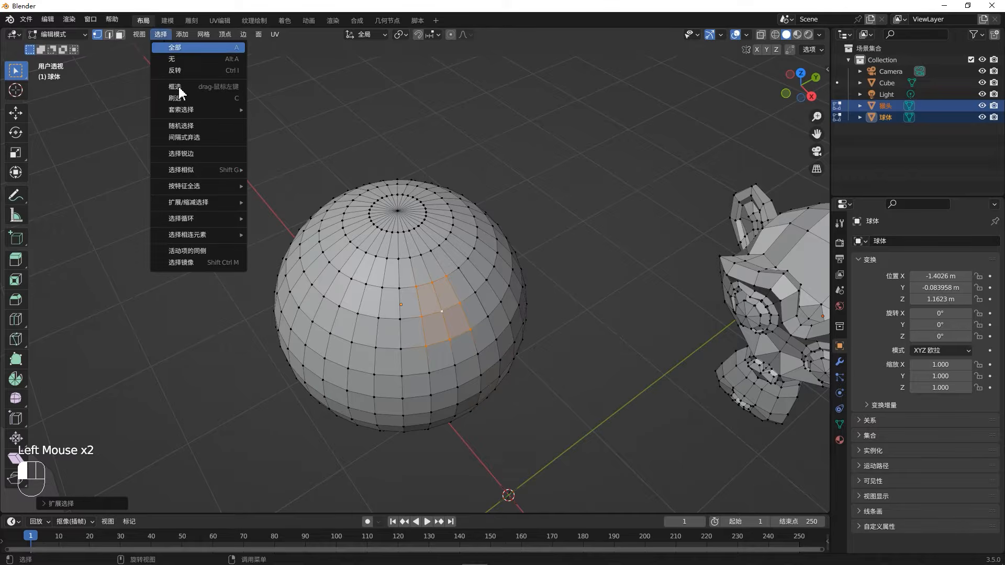
pyautogui.moveTo(241, 204)
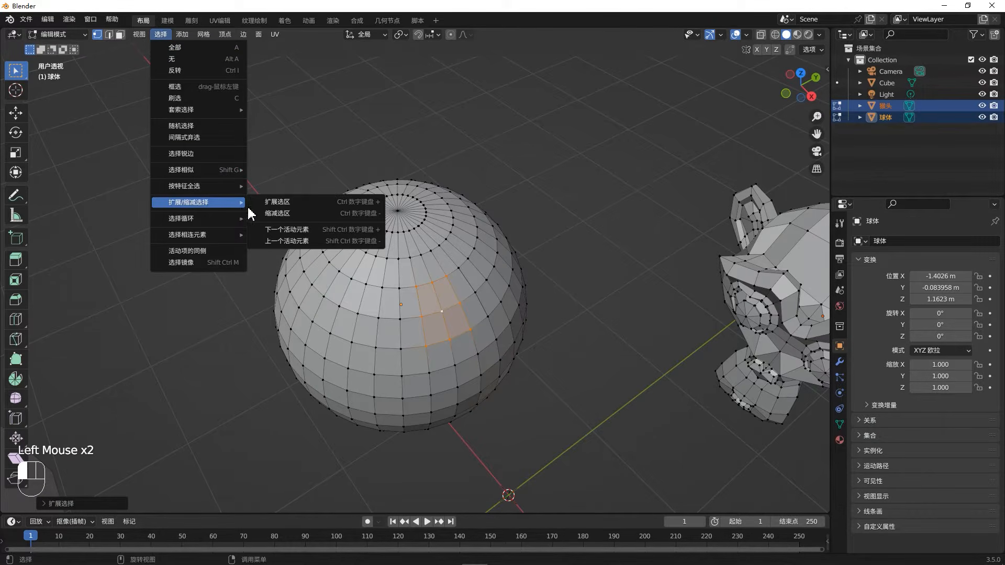
pyautogui.click(281, 214)
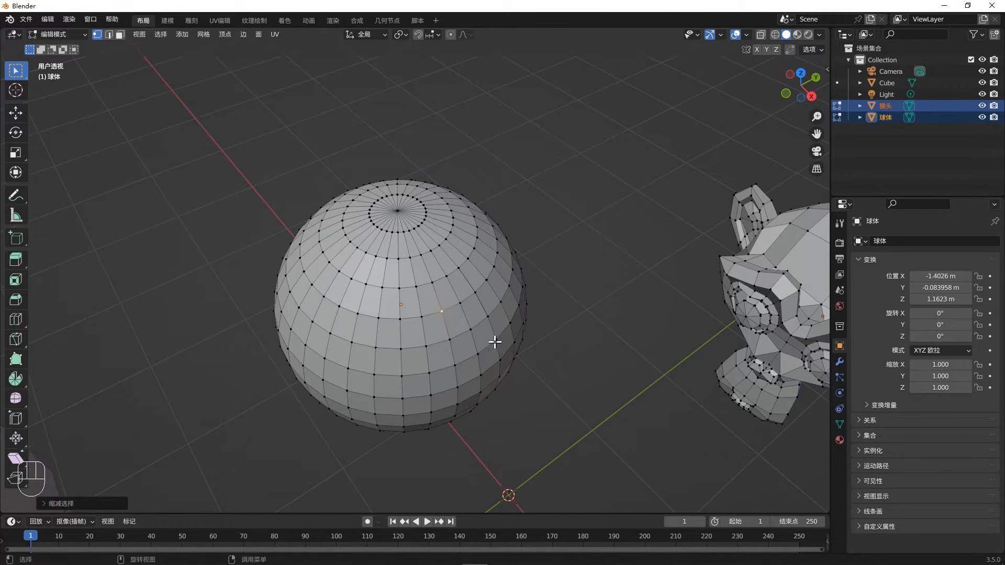
# - Box-select the vertices across the sphere's visible front side with X-ray off
pyautogui.moveTo(494, 344); pyautogui.dragTo(489, 273, button='middle')
pyautogui.moveTo(313, 252); pyautogui.dragTo(524, 376)
pyautogui.moveTo(519, 361); pyautogui.dragTo(554, 332, button='middle')
# - Turn on X-ray and, from the front view, box-select all vertices through the sphere's lower part
pyautogui.click(761, 36)
pyautogui.moveTo(701, 191); pyautogui.dragTo(570, 307, button='middle')
pyautogui.press('KP_1')
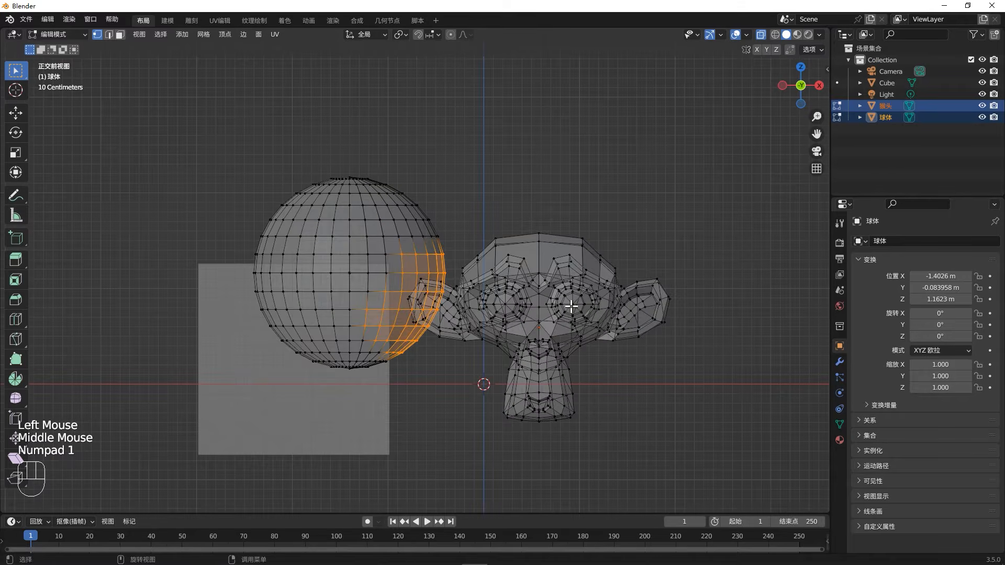
pyautogui.moveTo(252, 333); pyautogui.dragTo(422, 426)
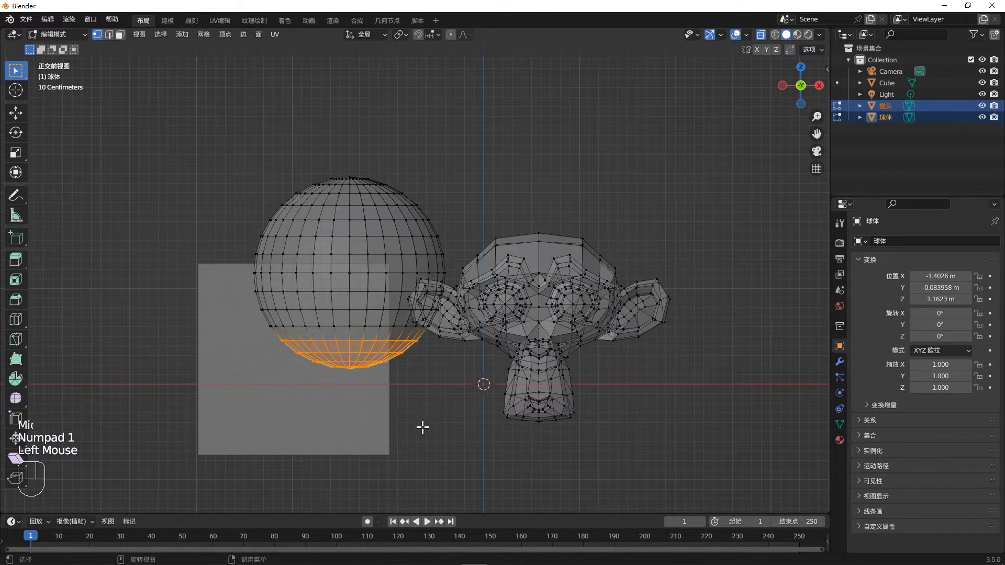
pyautogui.moveTo(421, 426); pyautogui.dragTo(243, 338, button='middle')
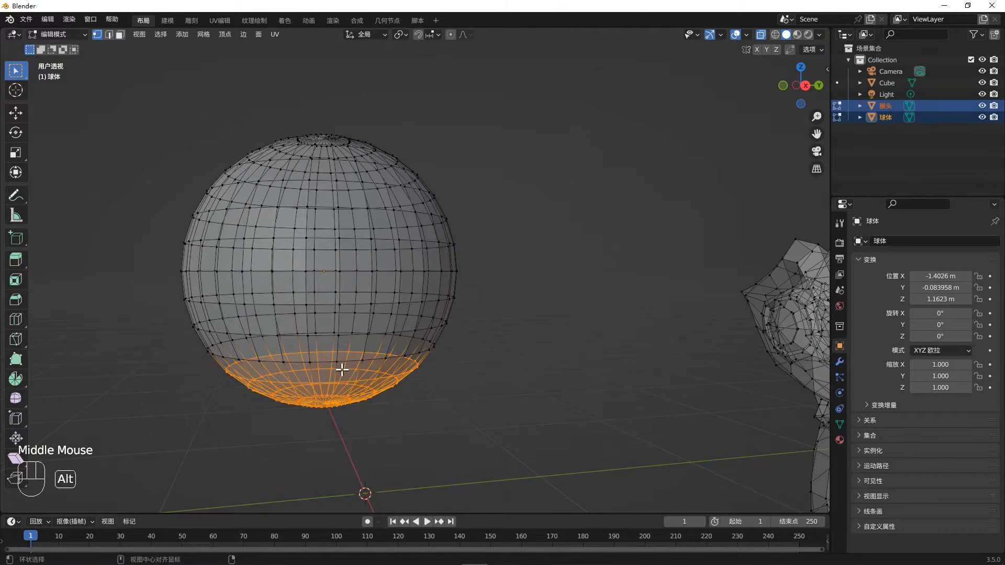
# - Toggle X-ray off and on twice to compare how the selected lower vertices are displayed
pyautogui.hotkey('alt', 'z')
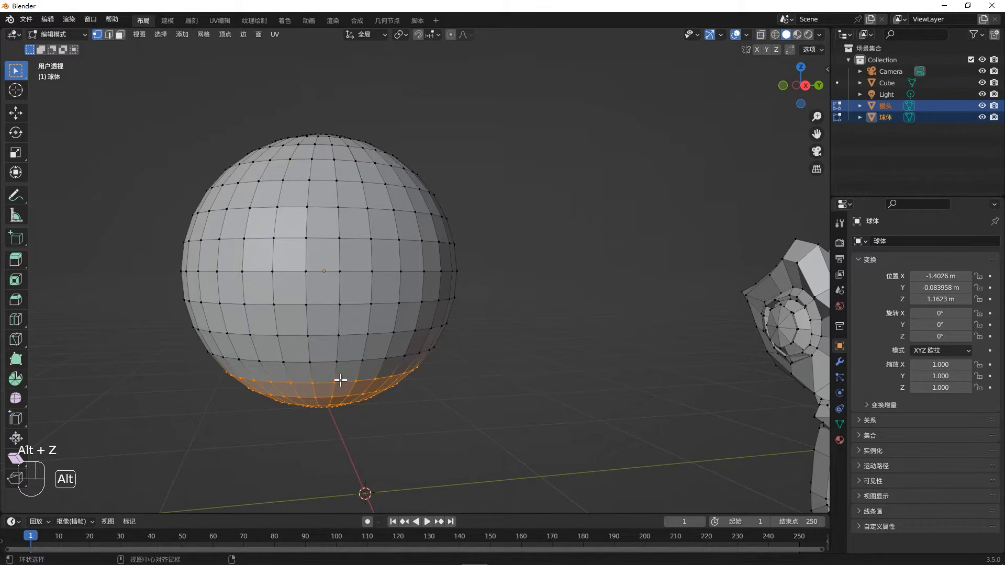
pyautogui.hotkey('alt', 'z')
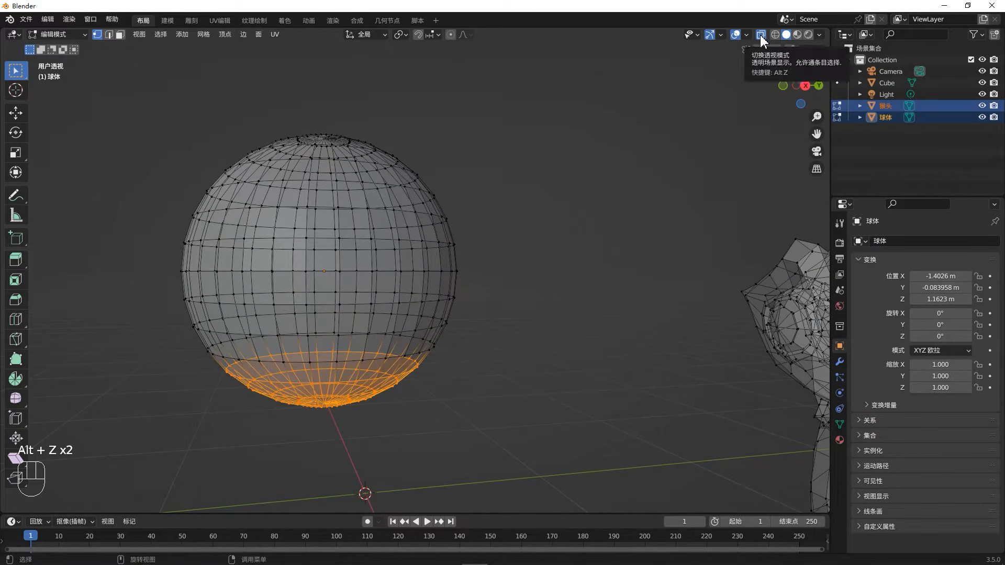
pyautogui.hotkey('alt', 'z')
# - Turn X-ray off, enter Edit Mode on the sphere alone and select a single upper front vertex
pyautogui.hotkey('alt', 'z')
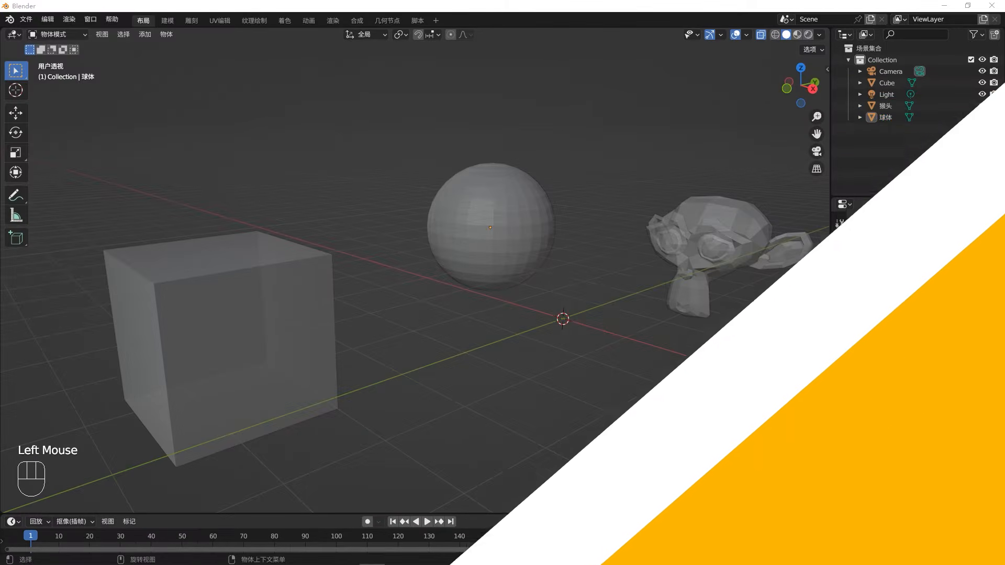
pyautogui.click(698, 385)
pyautogui.hotkey('alt', 'z')
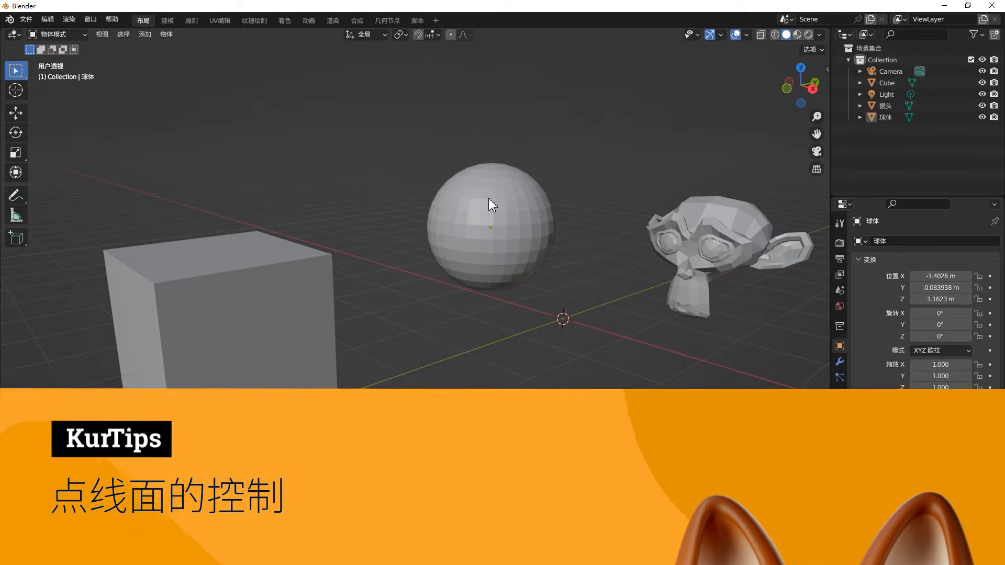
pyautogui.click(490, 201)
pyautogui.press('Tab')
pyautogui.scroll(3, 494, 217)
pyautogui.click(487, 216)
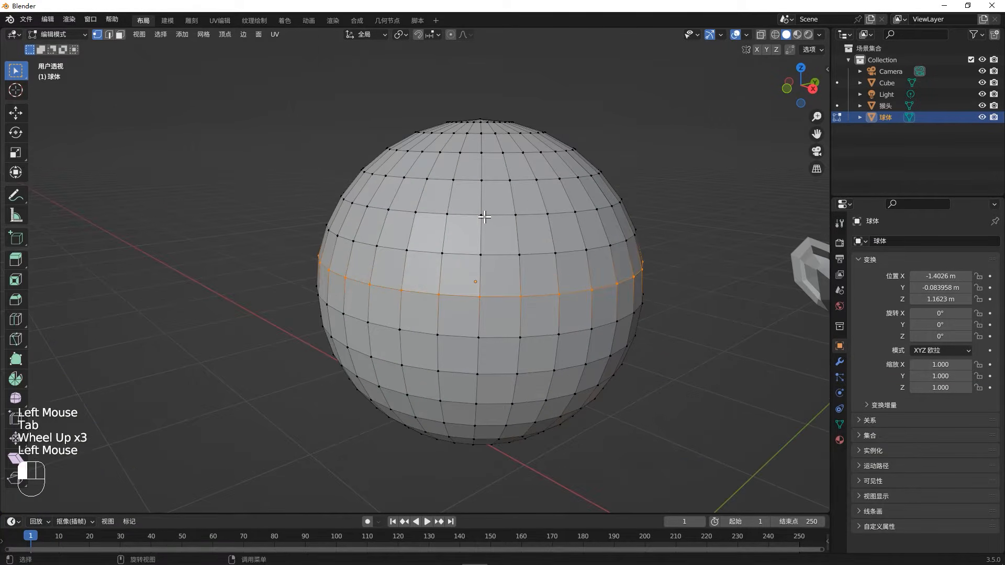
pyautogui.press('g')
pyautogui.rightClick(406, 151)
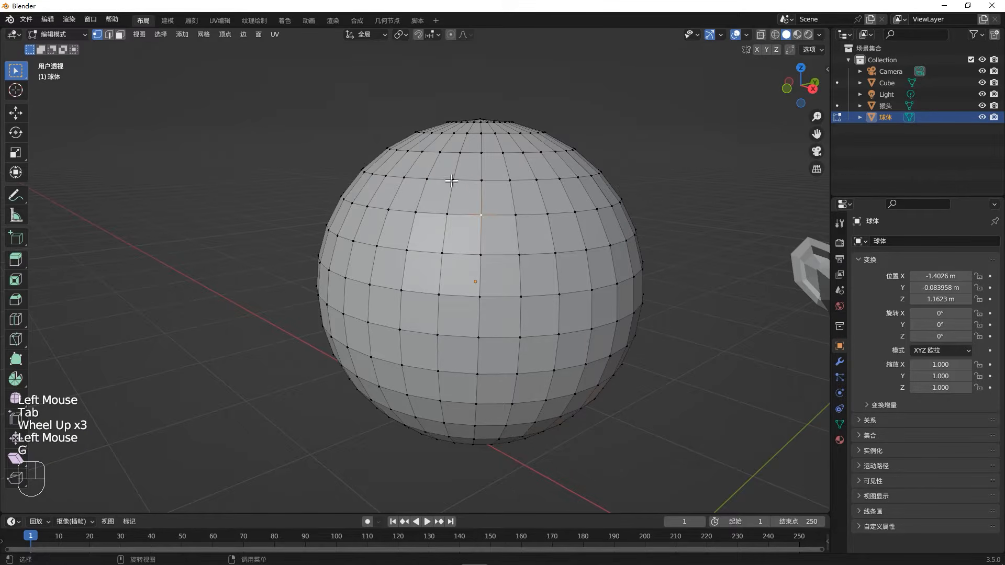
pyautogui.press('g')
pyautogui.rightClick(312, 121)
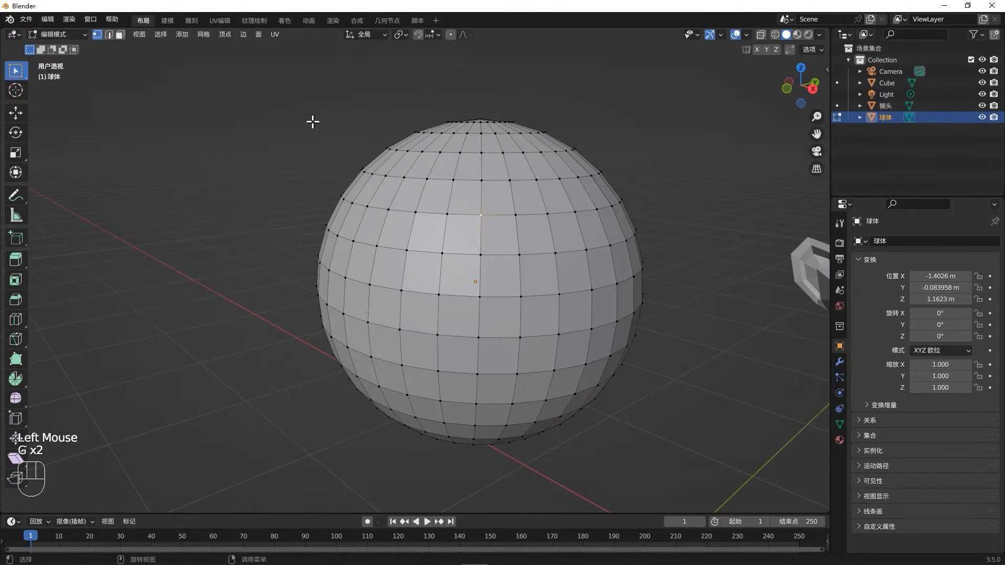
# - Move the selected vertex well outside the sphere to form a pointed spike
pyautogui.press('g')
pyautogui.click(406, 179)
pyautogui.moveTo(407, 179); pyautogui.dragTo(536, 204, button='middle')
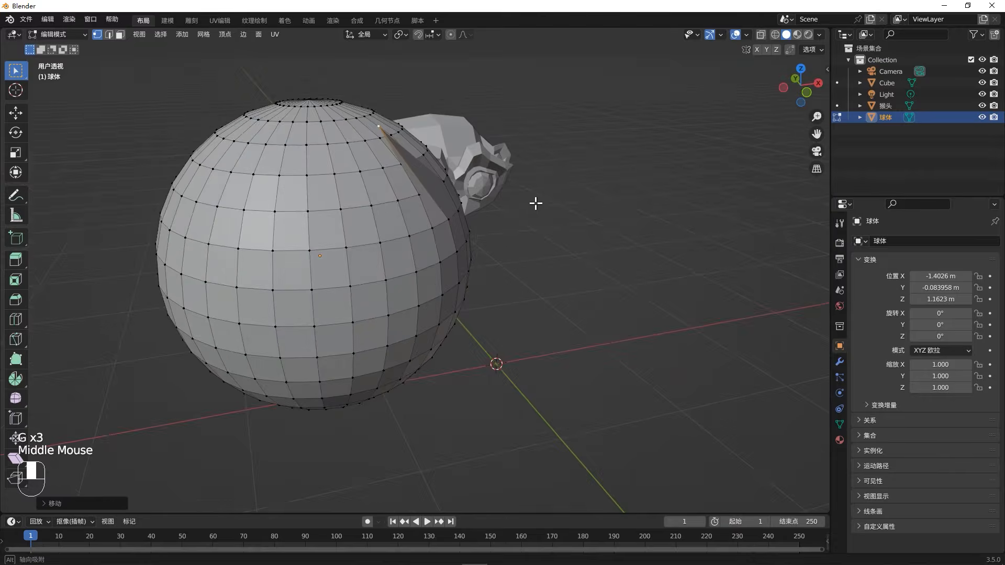
pyautogui.press('g')
pyautogui.click(695, 204)
# - In edge mode, select a vertical edge below the spike and move it outward from the sphere
pyautogui.click(409, 246)
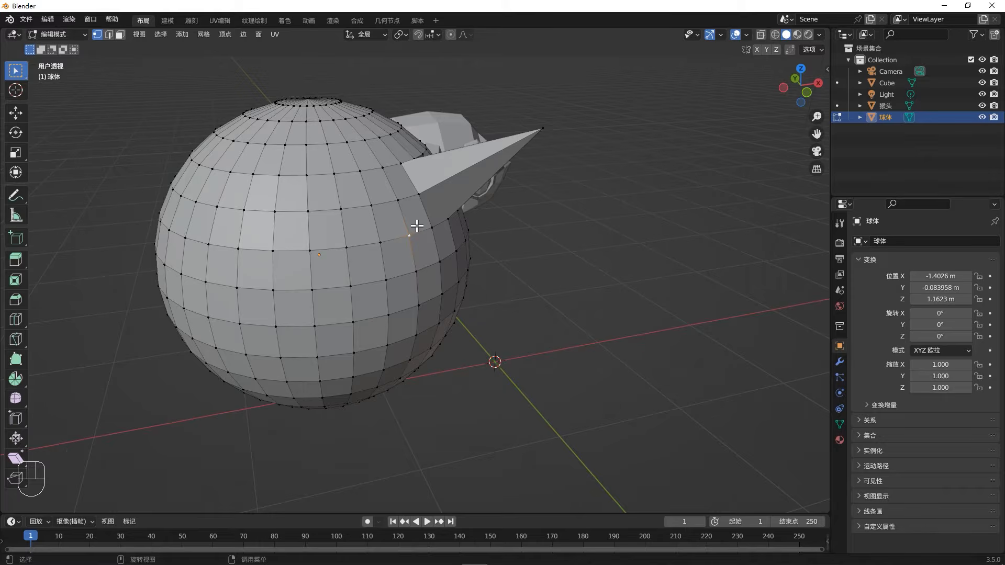
pyautogui.press('2')
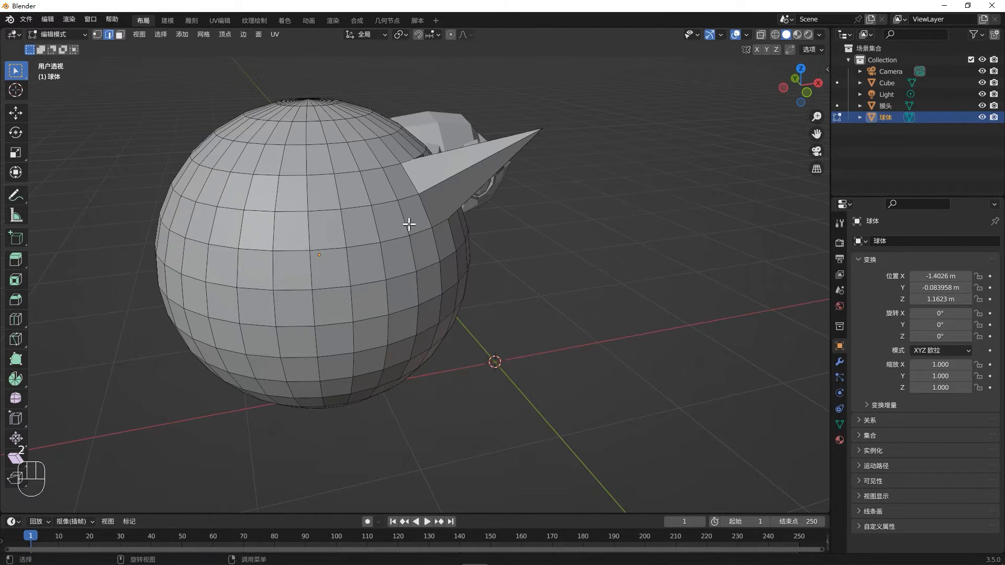
pyautogui.click(409, 224)
pyautogui.press('g')
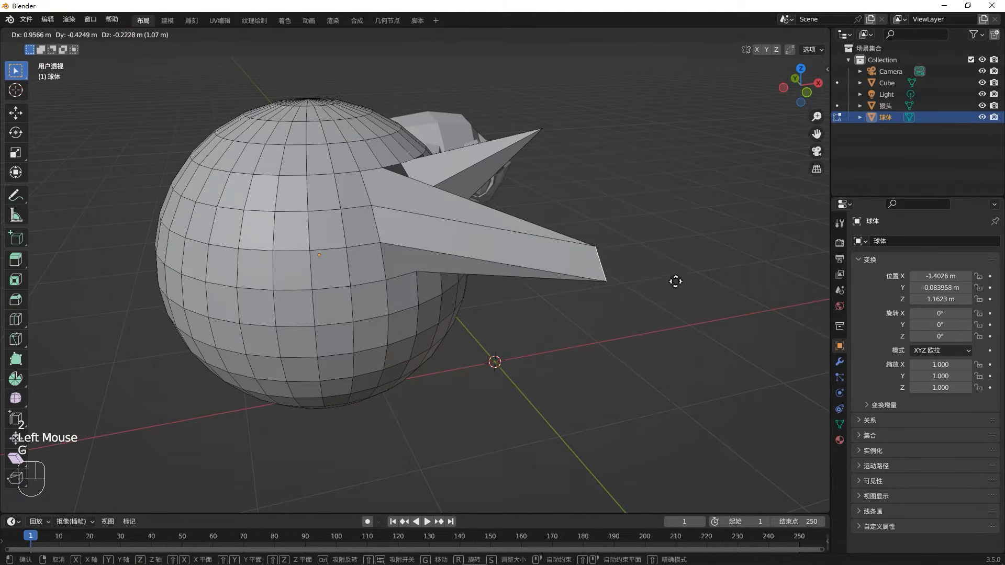
pyautogui.click(674, 267)
# - Rotate the pulled-out edge, scale it up and rotate it again until it stands nearly upright
pyautogui.press('r')
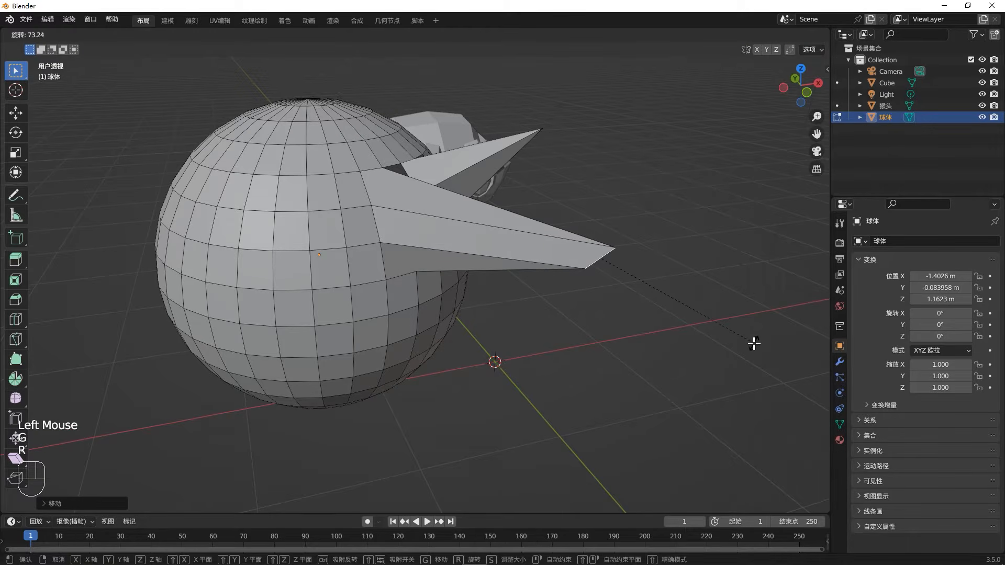
pyautogui.click(753, 343)
pyautogui.press('s')
pyautogui.click(743, 169)
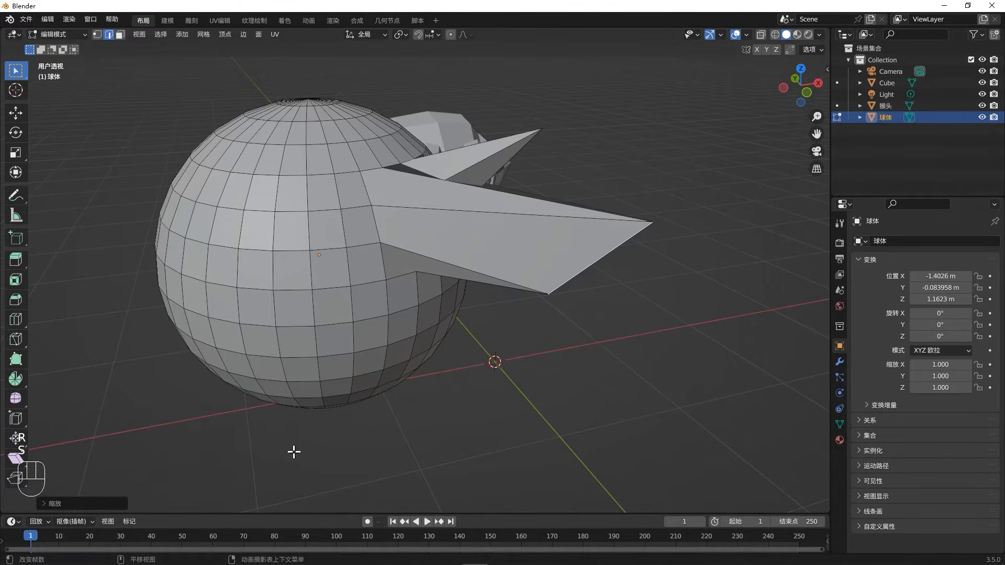
pyautogui.press('r')
pyautogui.click(552, 388)
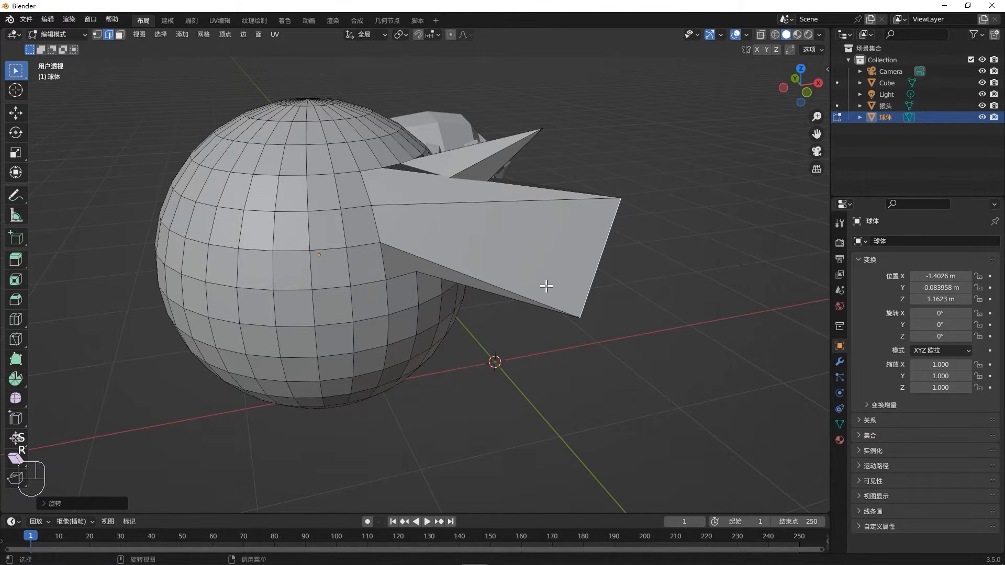
# - In face mode, select a face on the sphere's left side and move it outward
pyautogui.moveTo(525, 282); pyautogui.dragTo(303, 304, button='middle')
pyautogui.press('3')
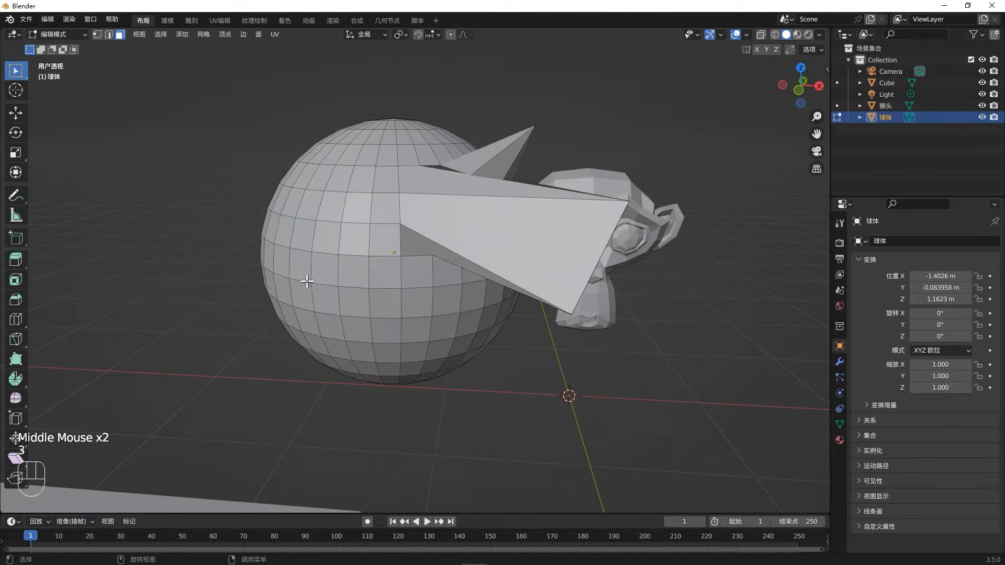
pyautogui.click(307, 281)
pyautogui.press('g')
pyautogui.click(117, 307)
# - Rotate the pulled-out face and scale it up
pyautogui.press('r')
pyautogui.click(272, 421)
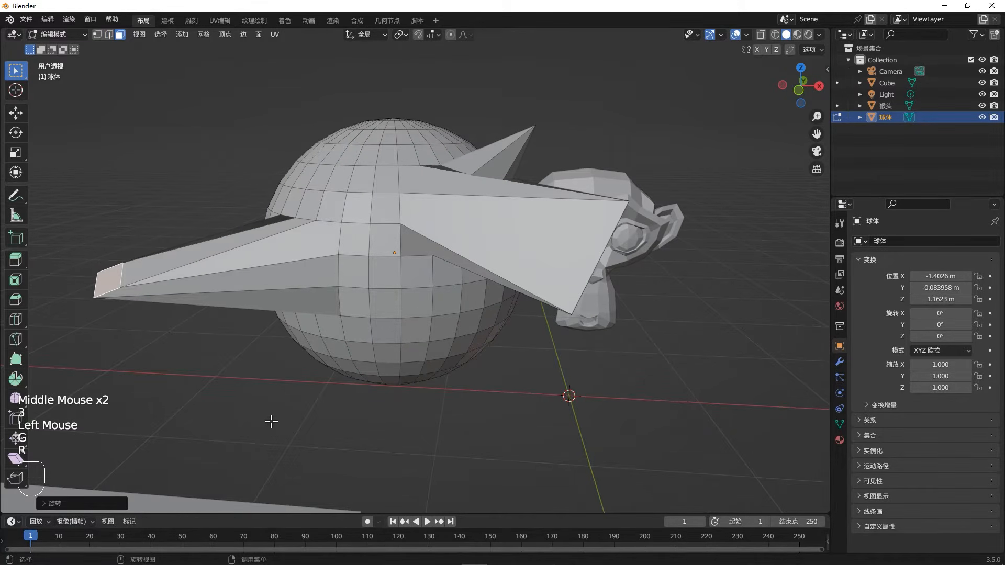
pyautogui.press('s')
pyautogui.click(624, 428)
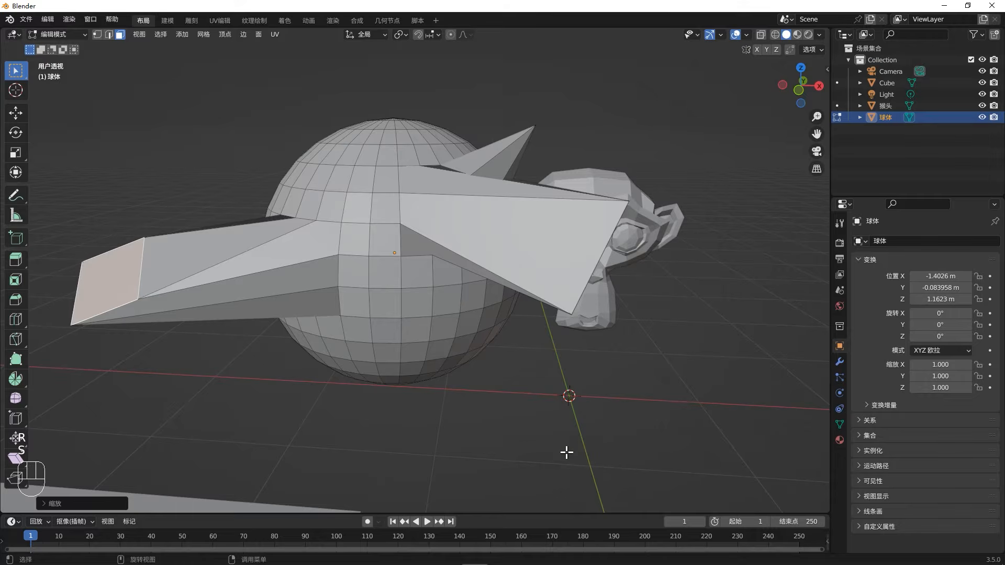
# - Undo the face, edge and vertex transformations to restore the sphere's original shape
pyautogui.hotkey('ctrl', 'z')
pyautogui.hotkey('ctrl', 'z')
pyautogui.hotkey('ctrl', 'z')
pyautogui.hotkey('ctrl', 'z')
pyautogui.hotkey('ctrl', 'z')
pyautogui.hotkey('ctrl', 'z')
pyautogui.hotkey('ctrl', 'z')
pyautogui.hotkey('ctrl', 'z')
pyautogui.hotkey('ctrl', 'z')
pyautogui.hotkey('ctrl', 'z')
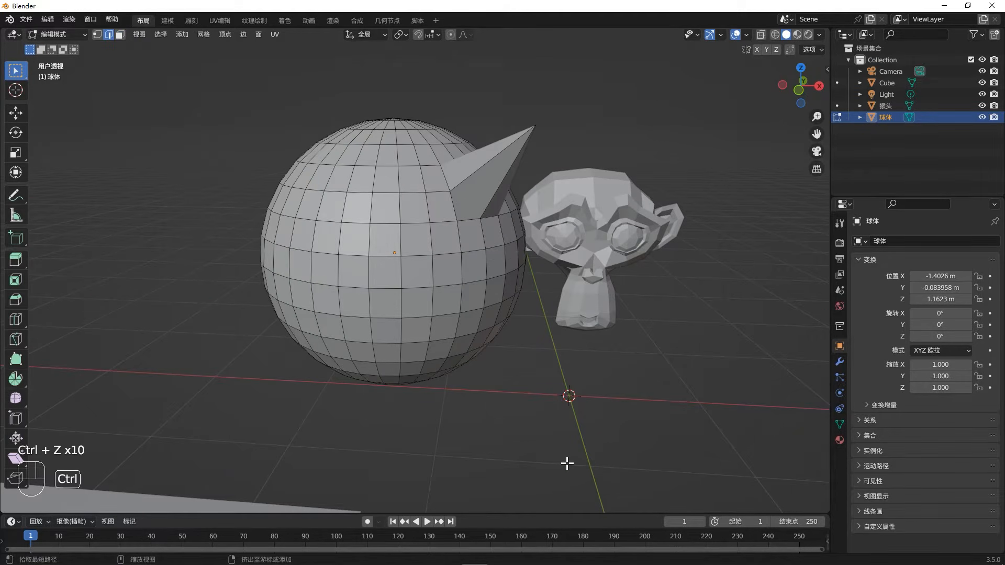
pyautogui.hotkey('ctrl', 'z')
pyautogui.hotkey('ctrl', 'z')
pyautogui.hotkey('ctrl', 'z')
pyautogui.hotkey('ctrl', 'z')
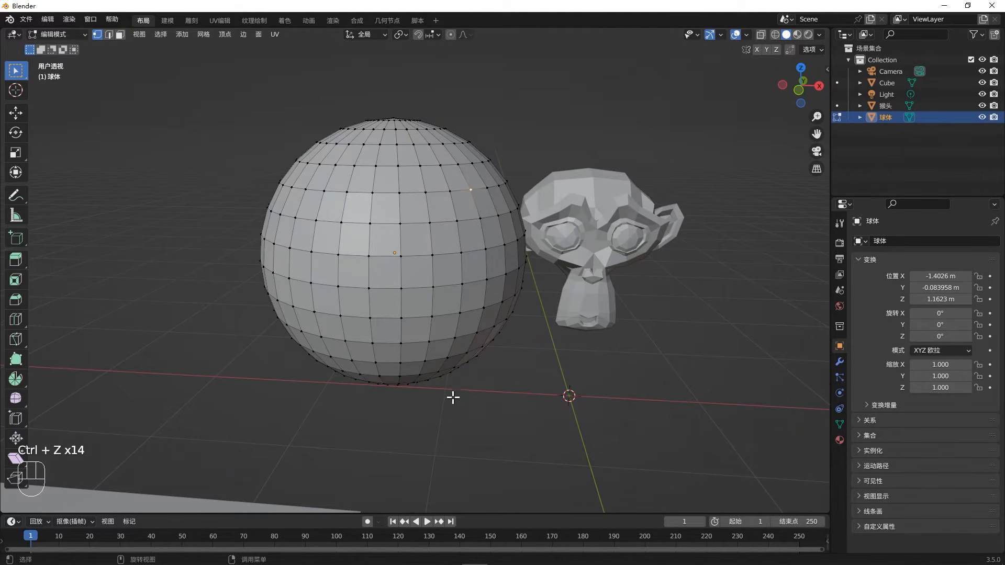
# - Leave Edit Mode on the sphere, select the cube and enter Edit Mode on it
pyautogui.click(456, 363)
pyautogui.scroll(-2, 388, 310)
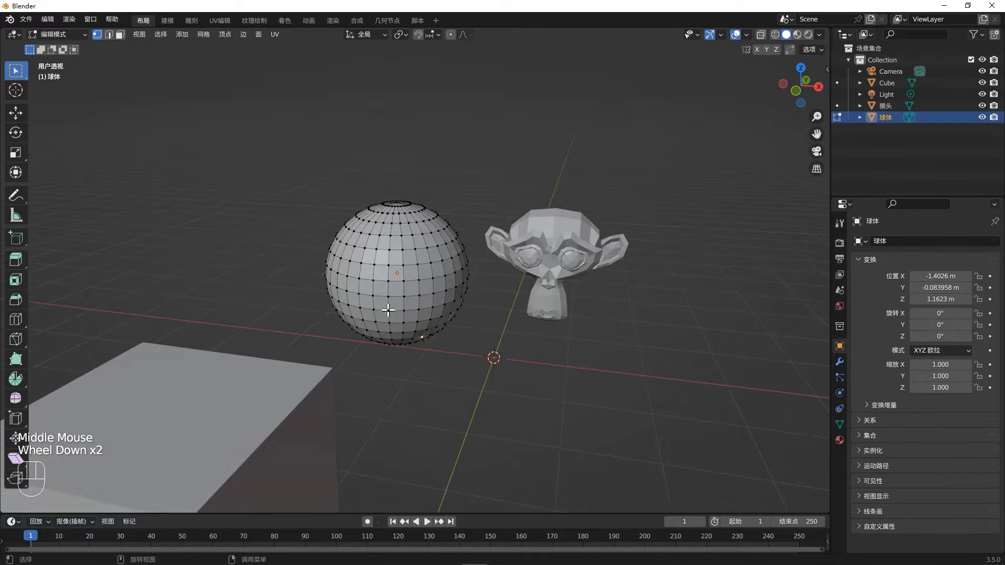
pyautogui.moveTo(388, 310); pyautogui.dragTo(366, 334, button='middle')
pyautogui.press('Tab')
pyautogui.click(328, 354)
pyautogui.press('Tab')
# - Delete the upper right corner vertex of the cube using the Vertices option, and undo the deletion
pyautogui.click(455, 229)
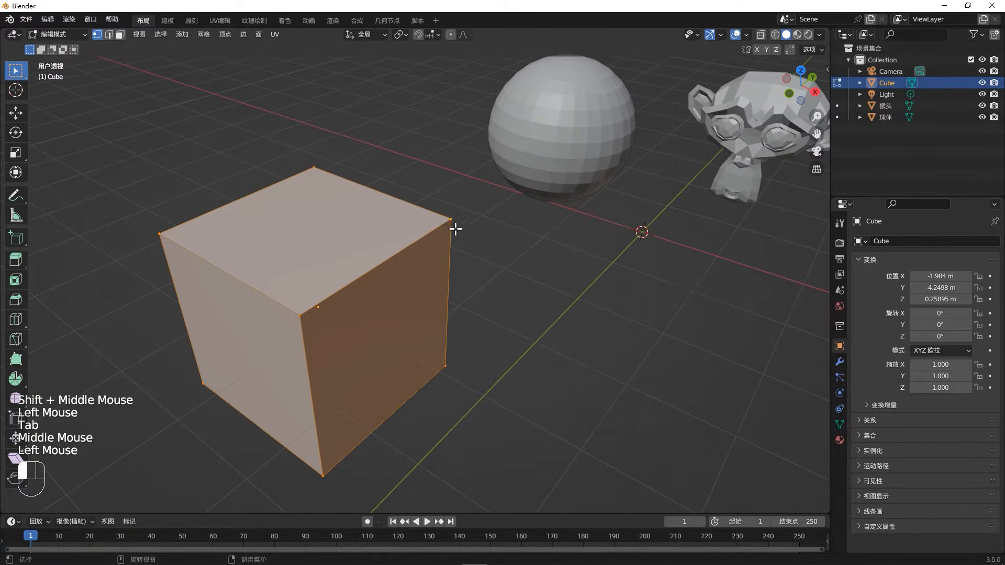
pyautogui.press('x')
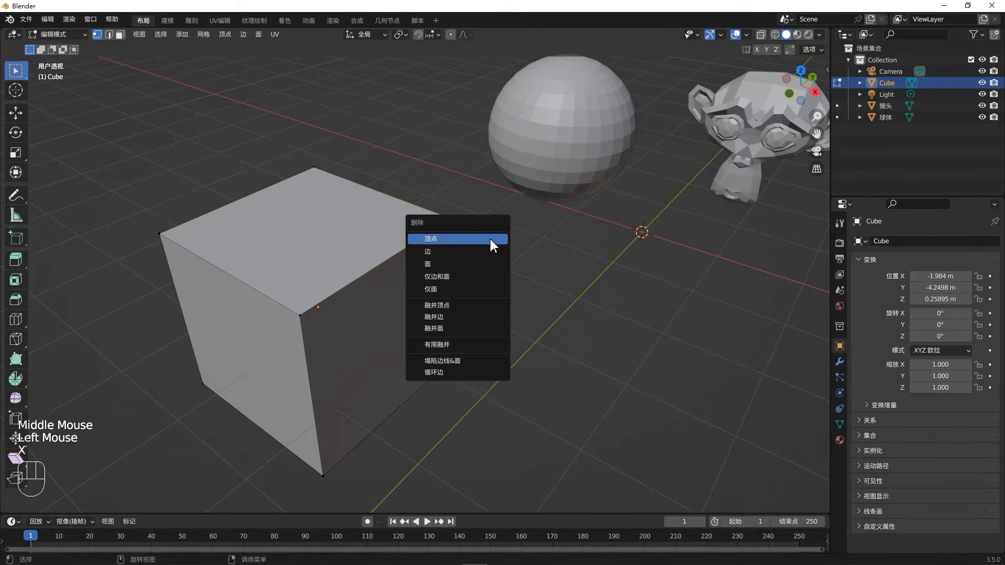
pyautogui.click(488, 239)
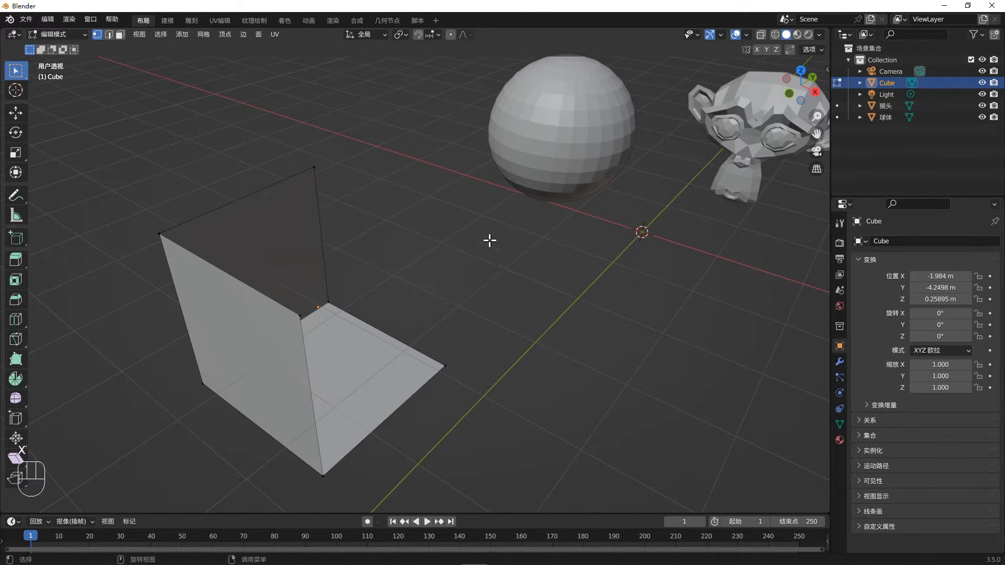
pyautogui.moveTo(456, 282); pyautogui.dragTo(416, 292, button='middle')
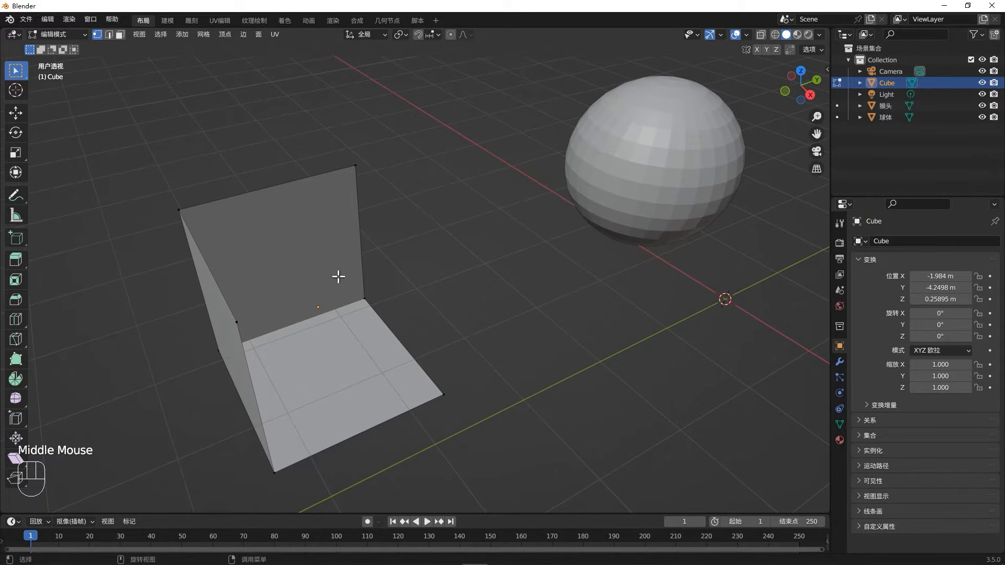
pyautogui.hotkey('ctrl', 'z')
# - In edge mode, select the cube's top front edge and delete it with the Edges option
pyautogui.press('2')
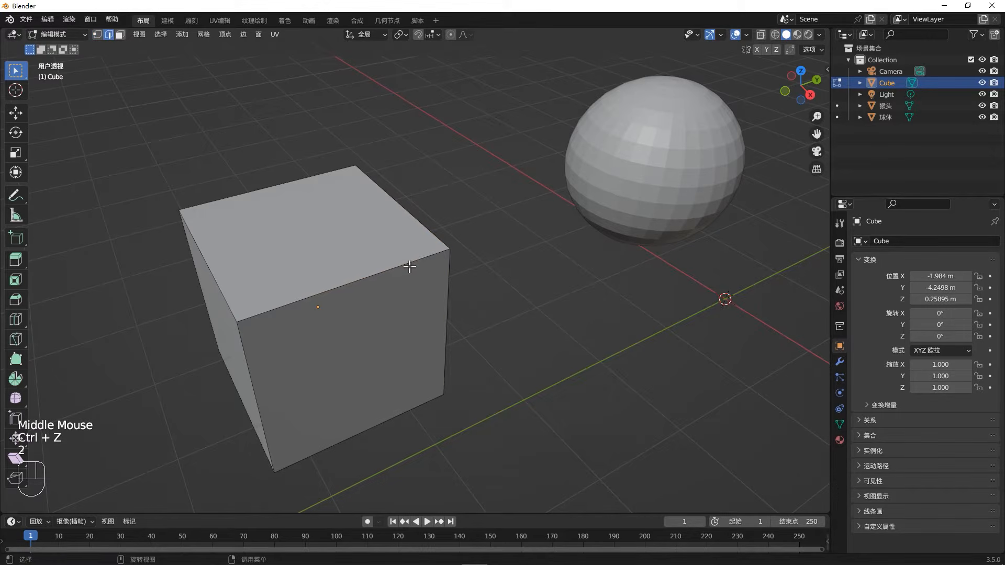
pyautogui.click(409, 264)
pyautogui.press('x')
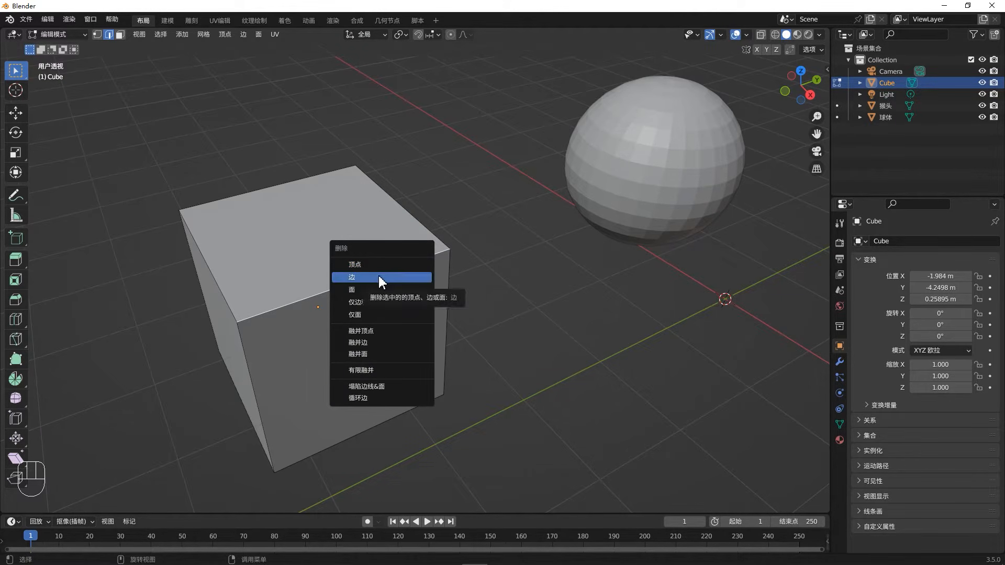
pyautogui.click(395, 277)
pyautogui.moveTo(336, 312); pyautogui.dragTo(347, 303, button='middle')
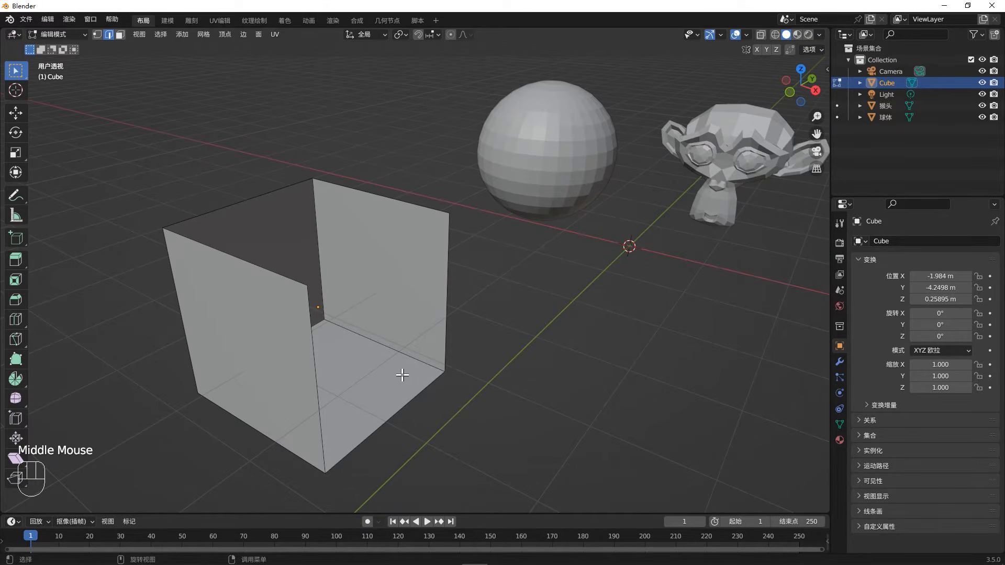
# - Undo the deletion of the cube's top front edge
pyautogui.press('ctrl')
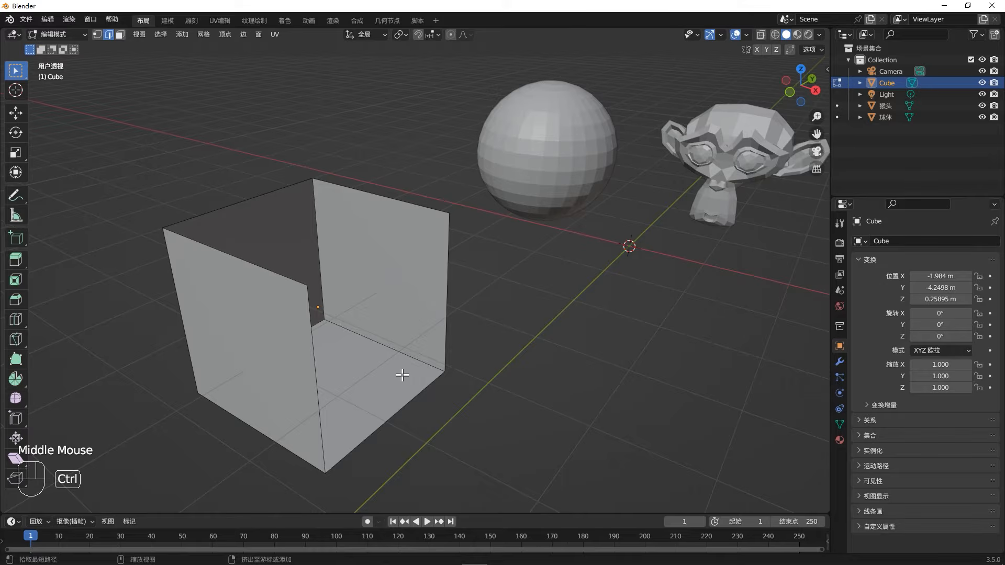
pyautogui.hotkey('ctrl', 'z')
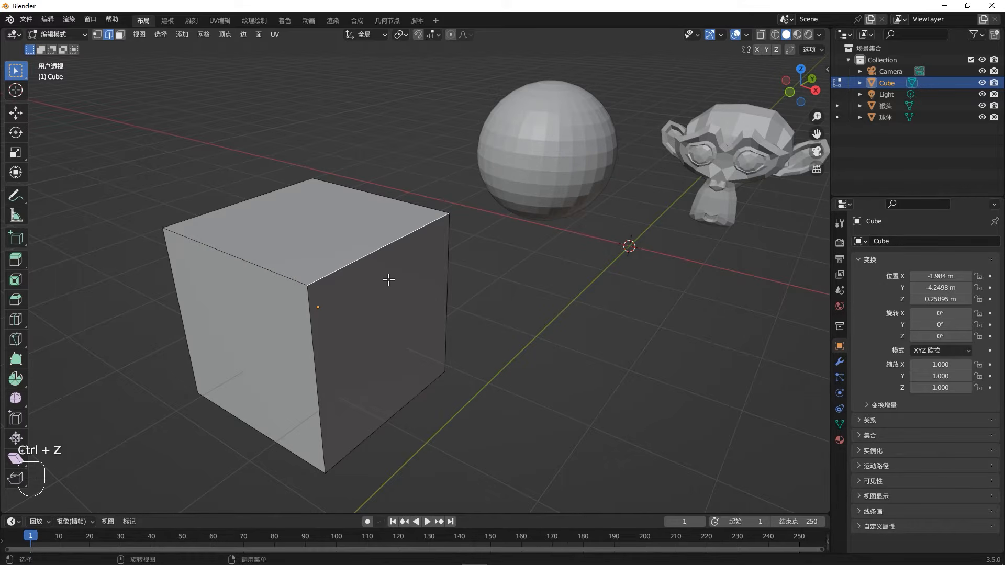
# - Delete the selected top front edge of the cube with the Vertices option two times, undoing each deletion
pyautogui.press('x')
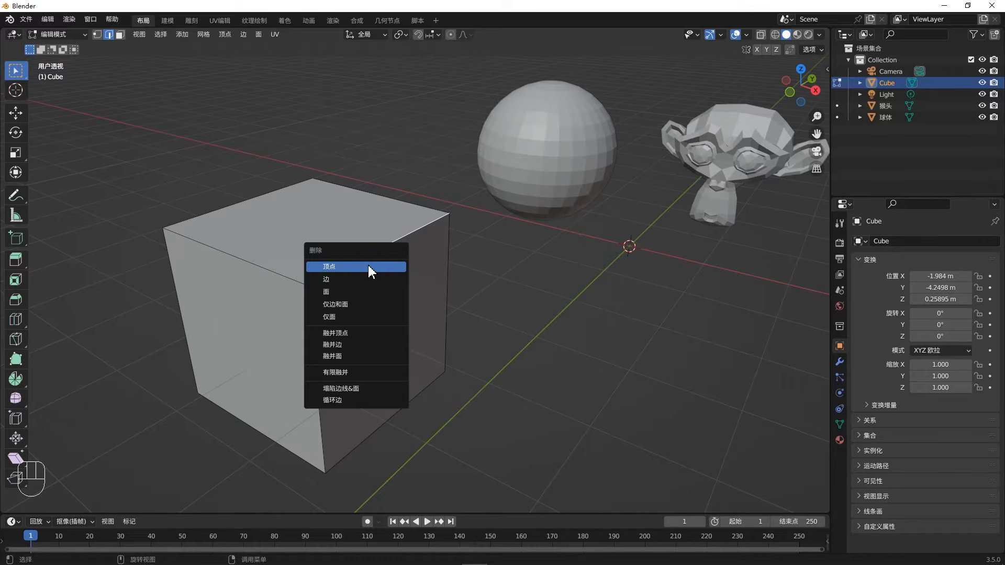
pyautogui.click(369, 266)
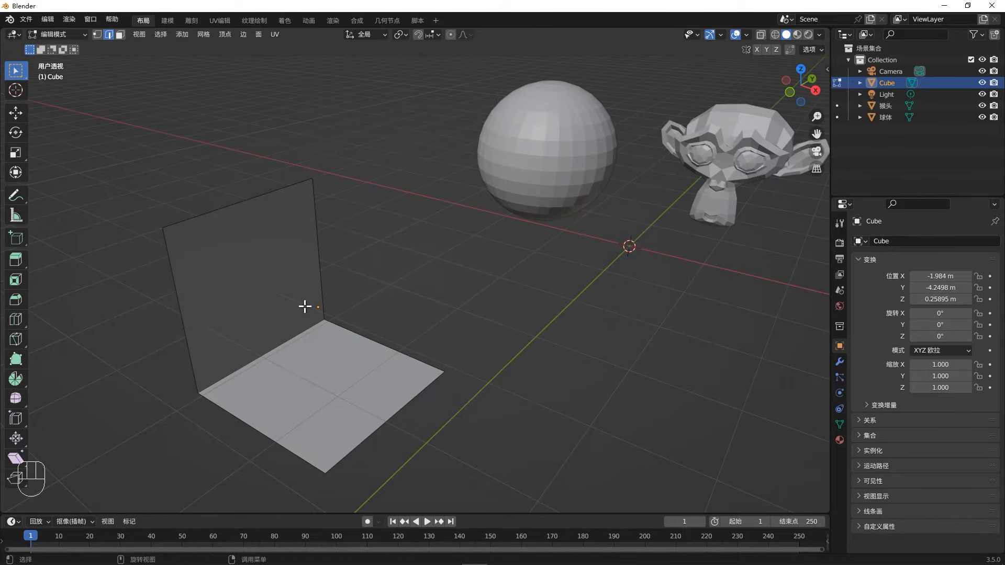
pyautogui.hotkey('ctrl', 'z')
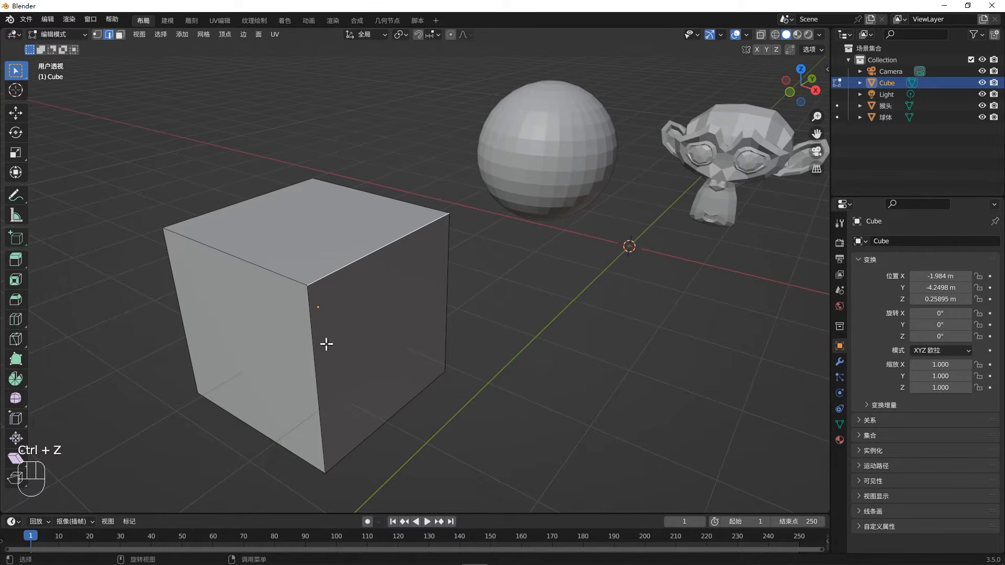
pyautogui.press('x')
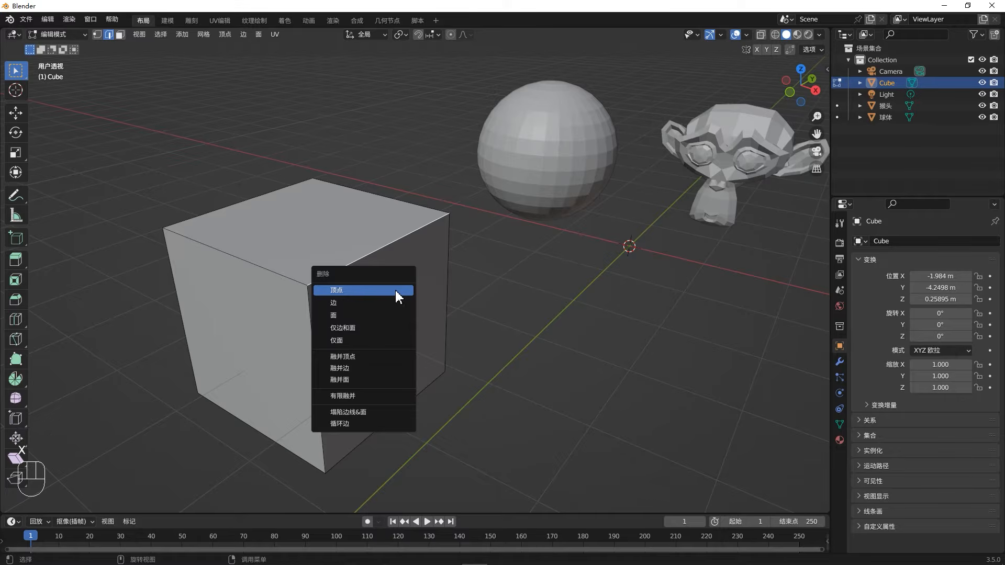
pyautogui.click(396, 291)
pyautogui.moveTo(162, 351); pyautogui.dragTo(380, 257, button='middle')
pyautogui.hotkey('ctrl', 'z')
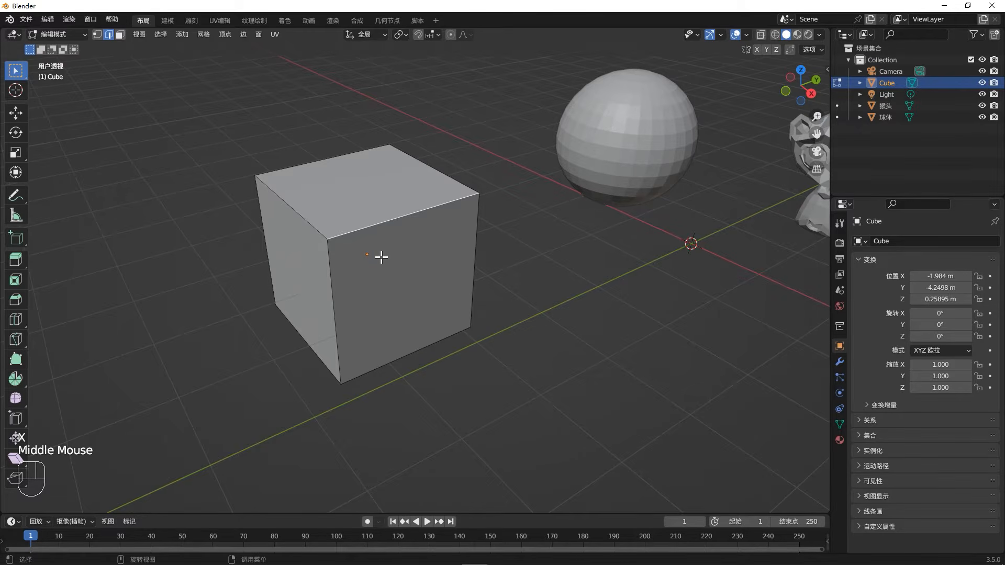
# - Delete the cube's selected top edge with the Edges option and undo the deletion
pyautogui.press('x')
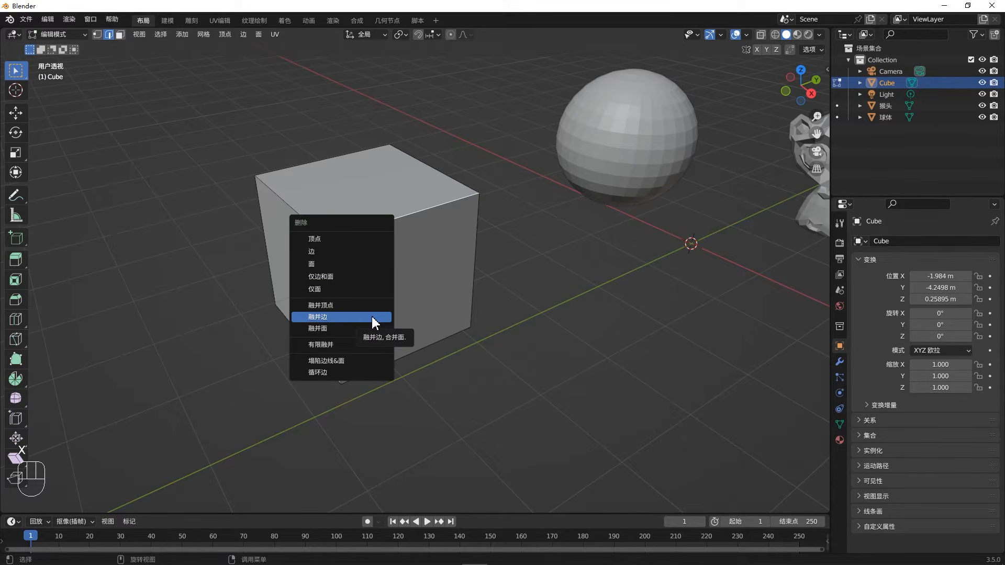
pyautogui.click(354, 252)
pyautogui.moveTo(359, 208); pyautogui.dragTo(372, 186, button='middle')
pyautogui.hotkey('ctrl', 'z')
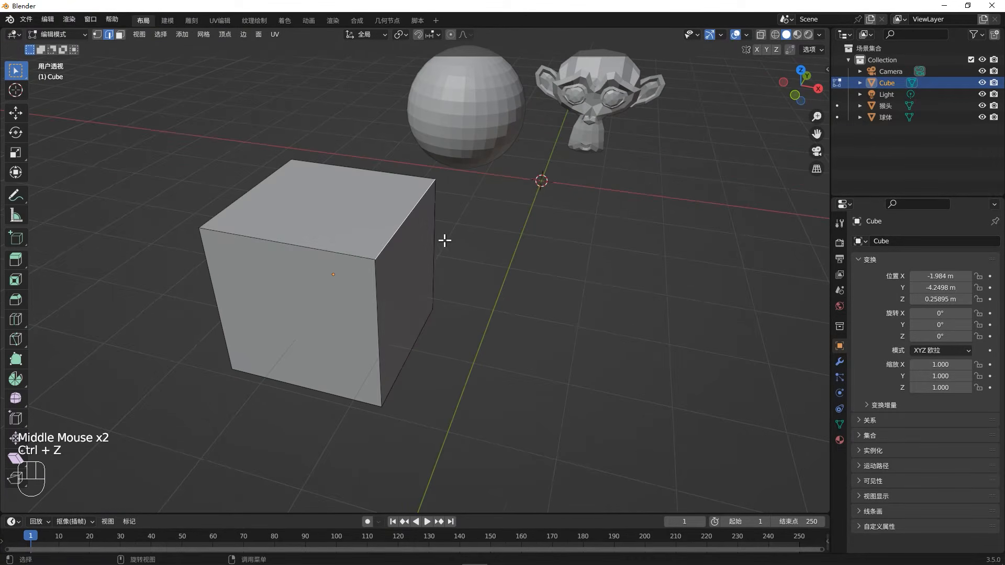
# - Dissolve the cube's selected top edge with the Dissolve Edges option and undo the operation
pyautogui.moveTo(444, 240); pyautogui.dragTo(403, 242, button='middle')
pyautogui.press('x')
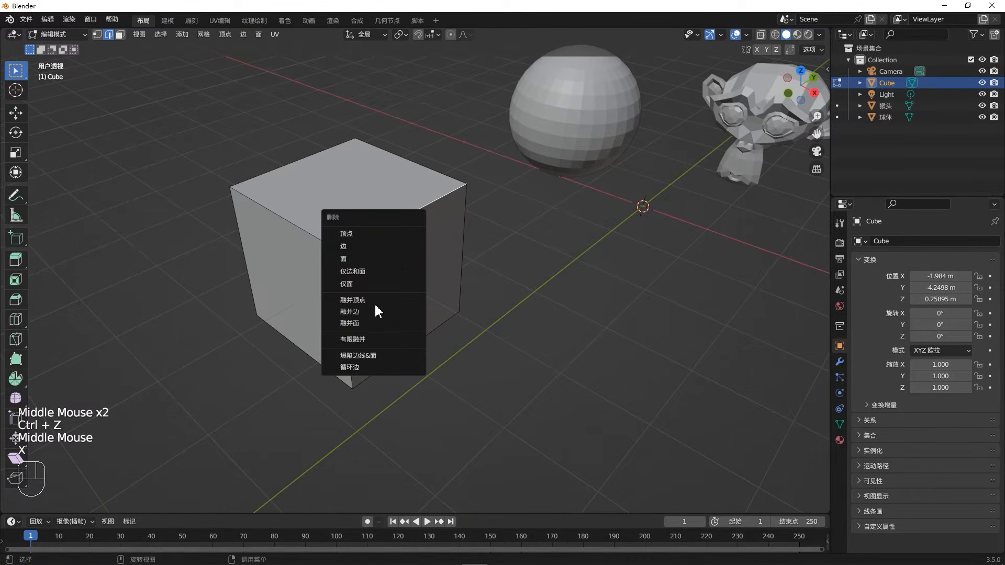
pyautogui.click(375, 310)
pyautogui.moveTo(368, 262); pyautogui.dragTo(296, 242, button='middle')
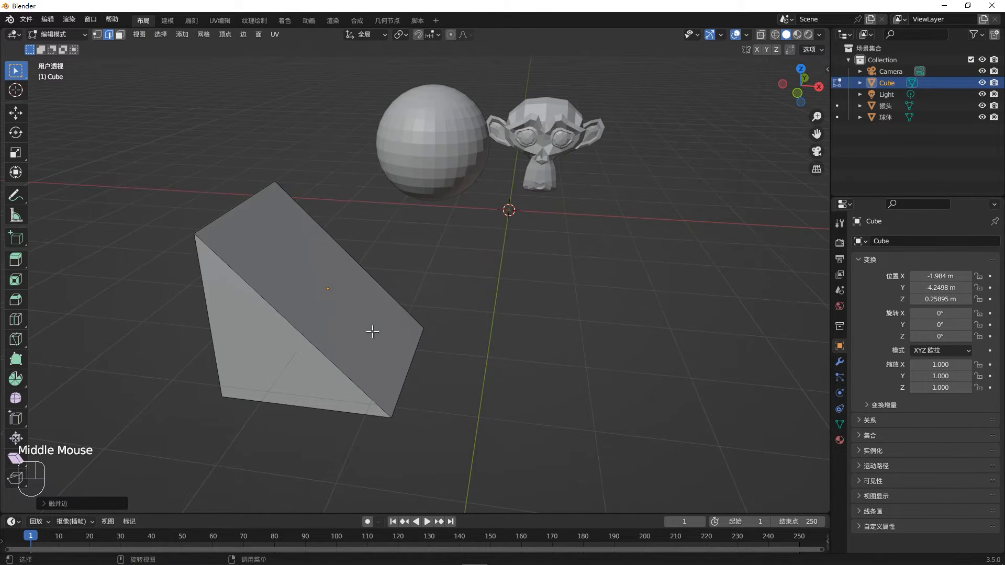
pyautogui.hotkey('ctrl', 'z')
pyautogui.moveTo(567, 397); pyautogui.dragTo(485, 394, button='middle')
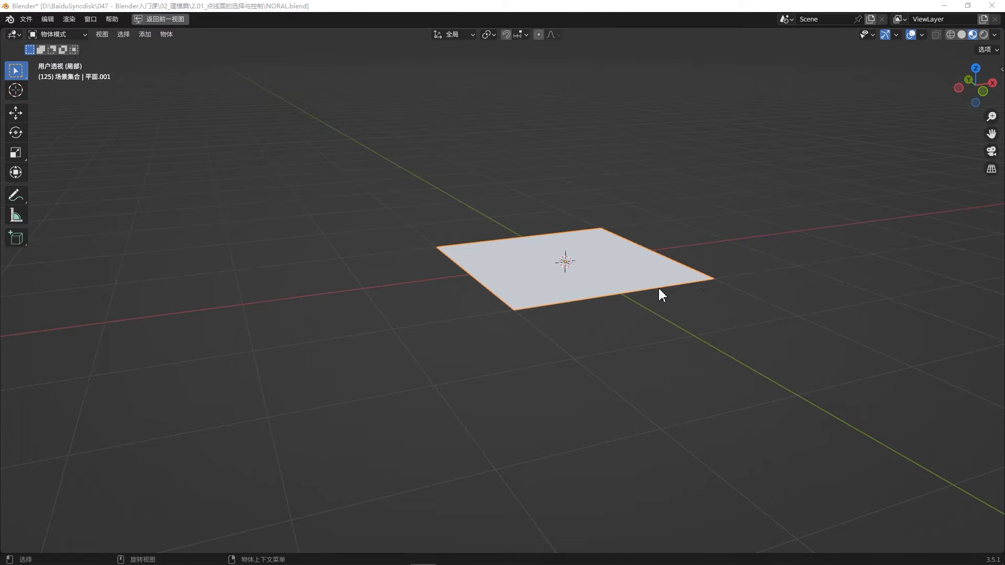
# - Turn on the Face Orientation overlay in the scene with the single plane
pyautogui.moveTo(572, 255); pyautogui.dragTo(621, 277, button='middle')
pyautogui.moveTo(604, 246); pyautogui.dragTo(633, 251, button='middle')
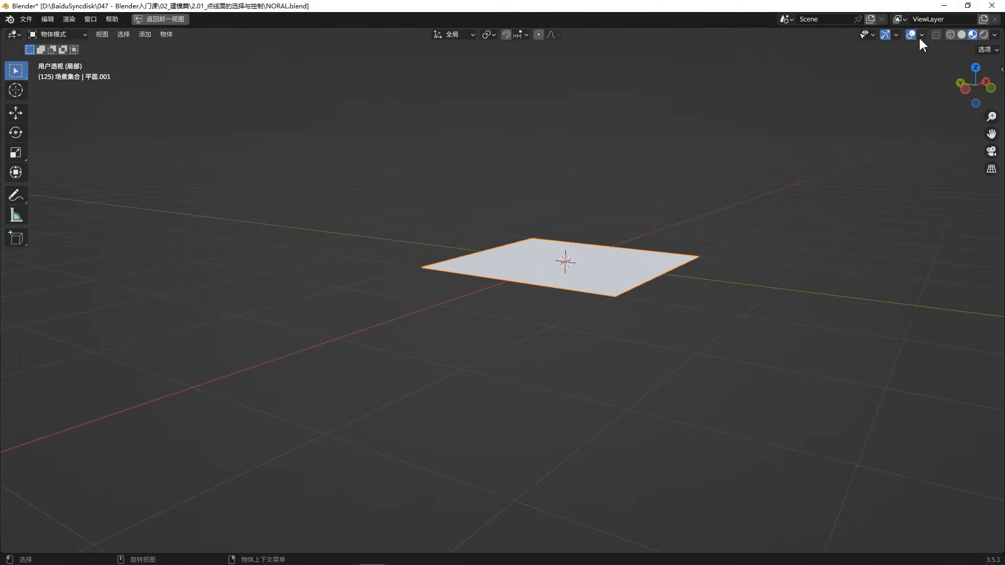
pyautogui.click(919, 35)
pyautogui.click(846, 259)
pyautogui.moveTo(681, 273); pyautogui.dragTo(625, 287, button='middle')
# - Rotate the plane about -128° in the view and inspect the face orientation color on both of its sides
pyautogui.press('r')
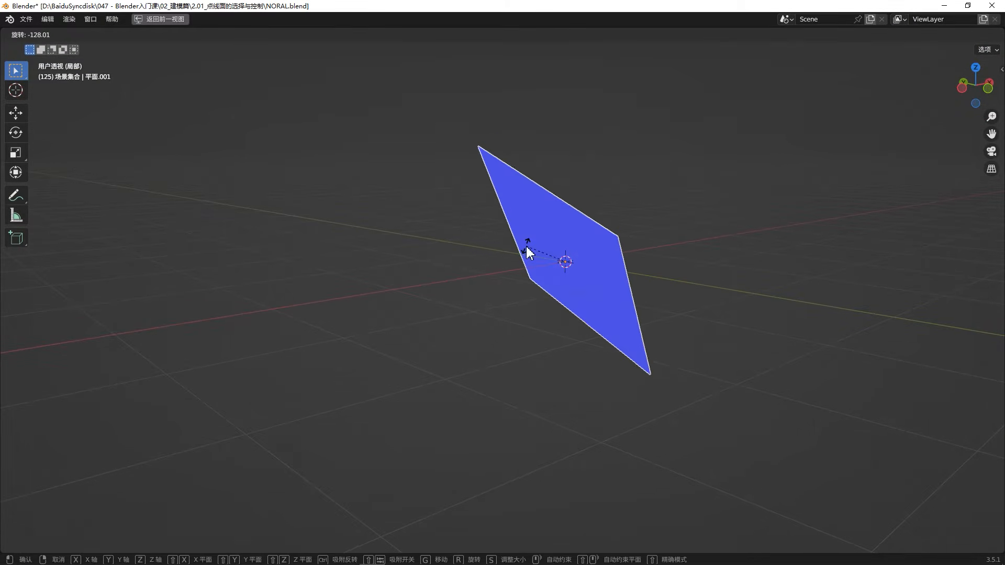
pyautogui.click(526, 246)
pyautogui.moveTo(526, 246); pyautogui.dragTo(583, 196, button='middle')
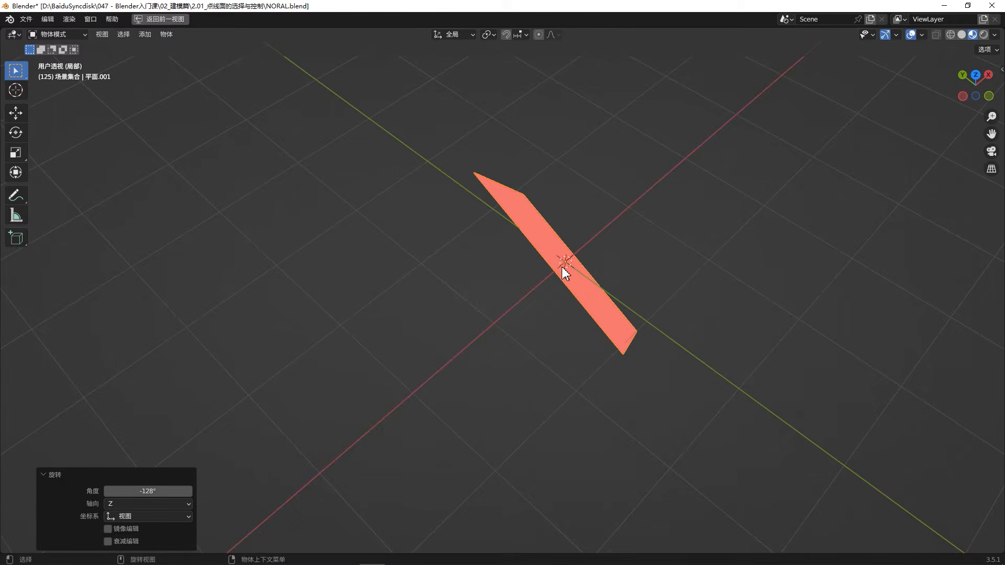
pyautogui.moveTo(540, 274); pyautogui.dragTo(598, 215, button='middle')
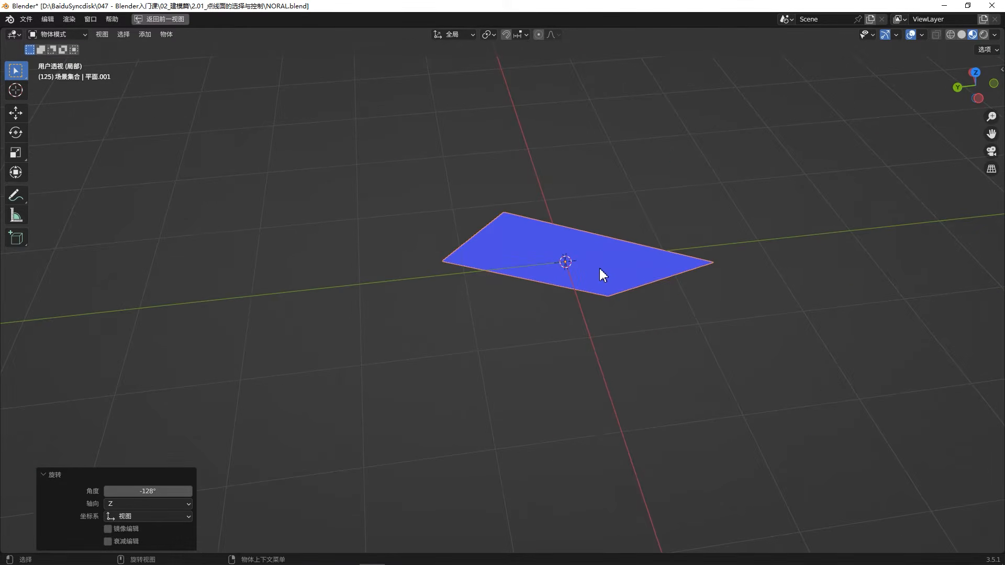
pyautogui.moveTo(601, 271); pyautogui.dragTo(595, 247, button='middle')
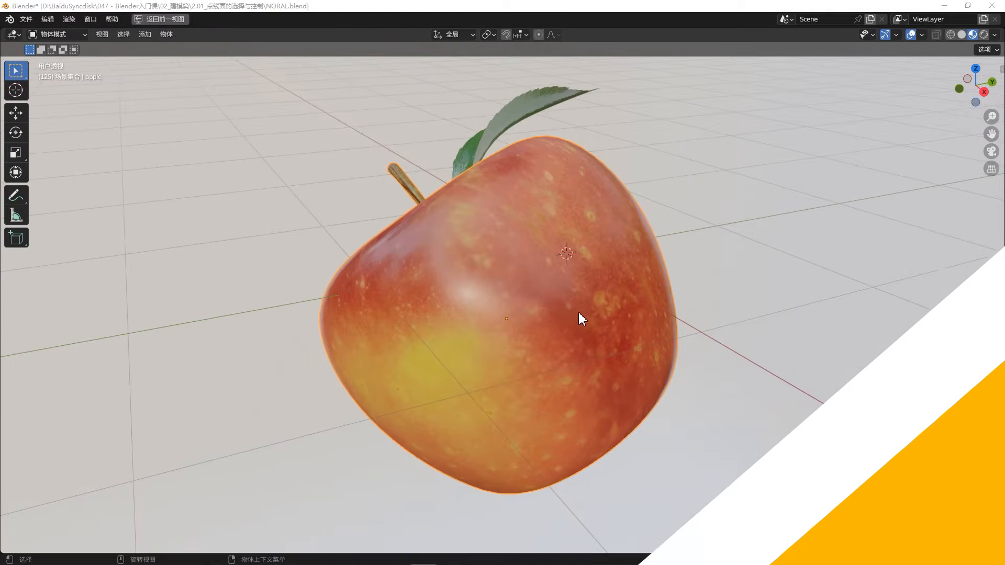
pyautogui.moveTo(579, 312)
pyautogui.mouseDown(button='middle')
pyautogui.moveTo(583, 332)
pyautogui.moveTo(569, 328)
pyautogui.mouseUp(button='middle')
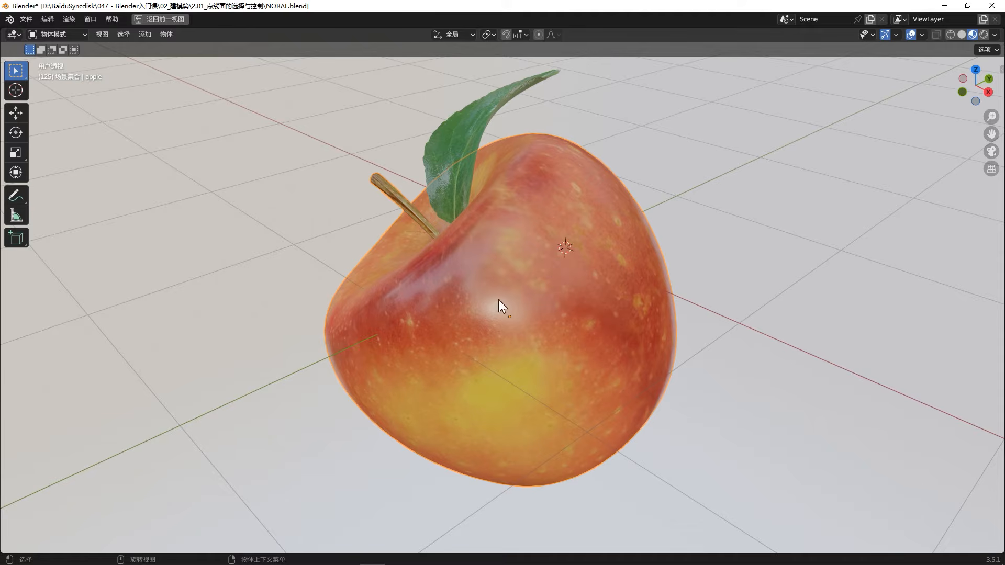
# - Select the apple's leaf and inspect its mesh in Edit Mode
pyautogui.click(921, 34)
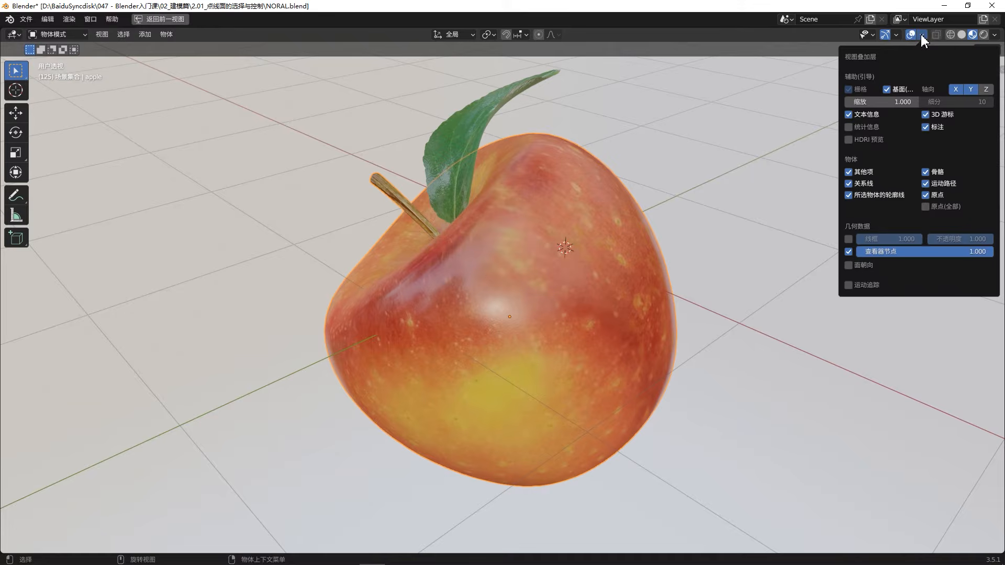
pyautogui.click(485, 109)
pyautogui.press('Tab')
pyautogui.moveTo(487, 124); pyautogui.dragTo(562, 133, button='middle')
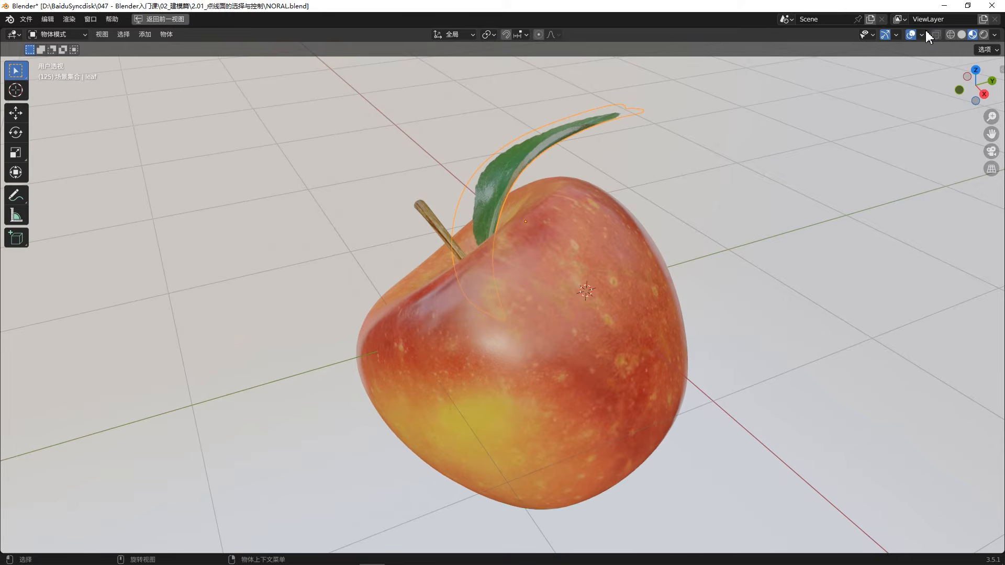
# - Back in Object Mode, turn on the Face Orientation overlay and inspect the apple and both sides of its leaf
pyautogui.click(922, 34)
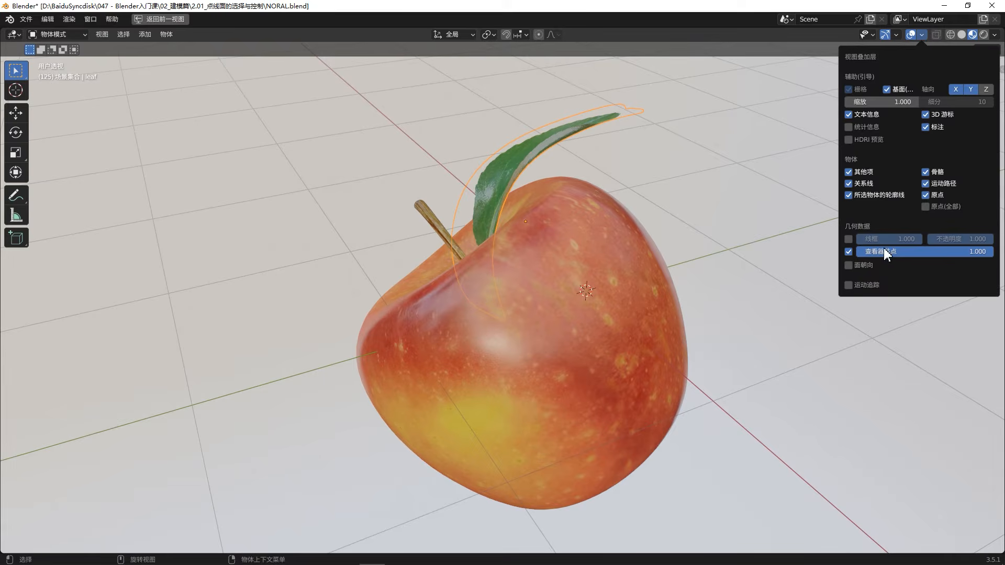
pyautogui.click(863, 264)
pyautogui.moveTo(604, 242); pyautogui.dragTo(555, 178, button='middle')
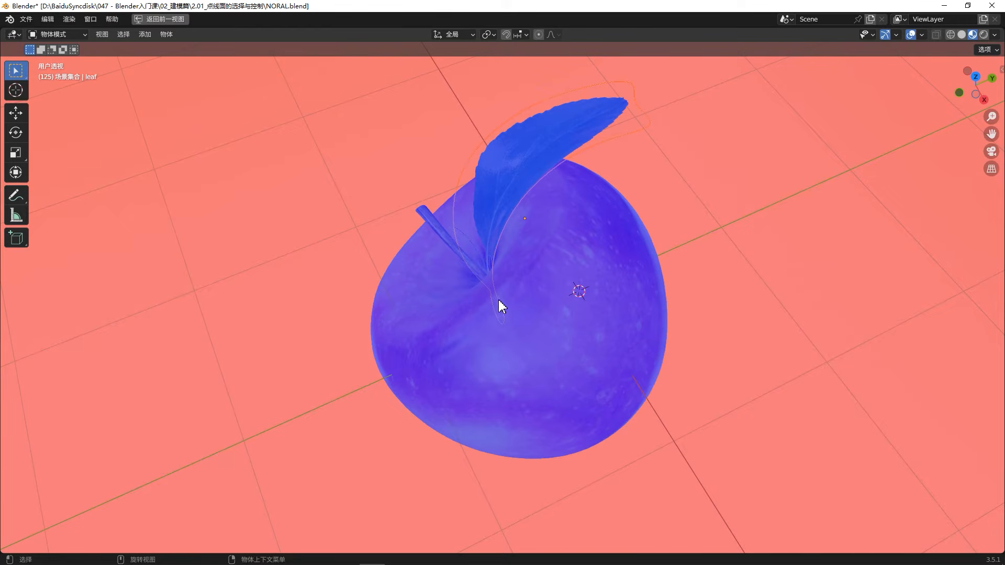
pyautogui.moveTo(498, 300); pyautogui.dragTo(503, 262, button='middle')
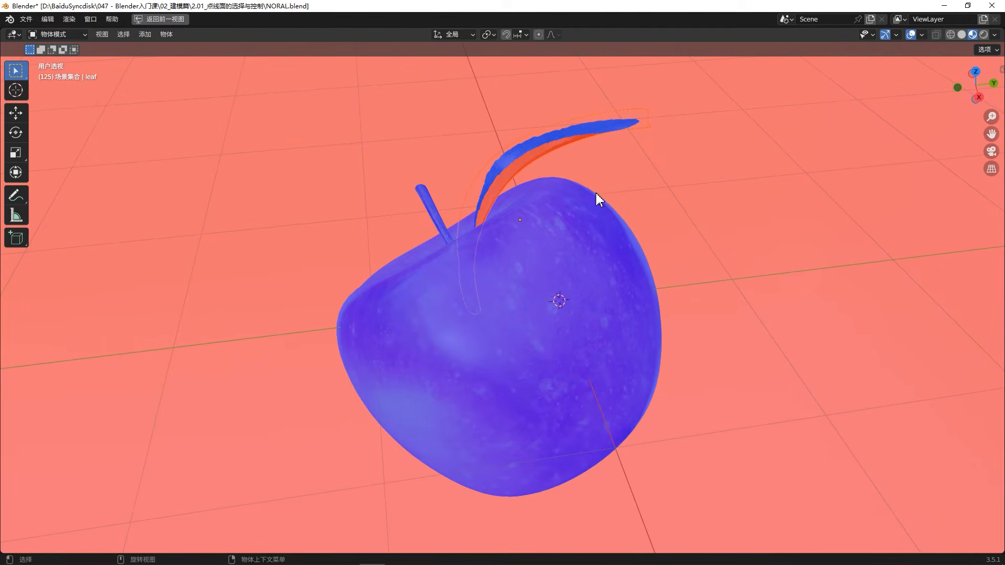
pyautogui.click(921, 36)
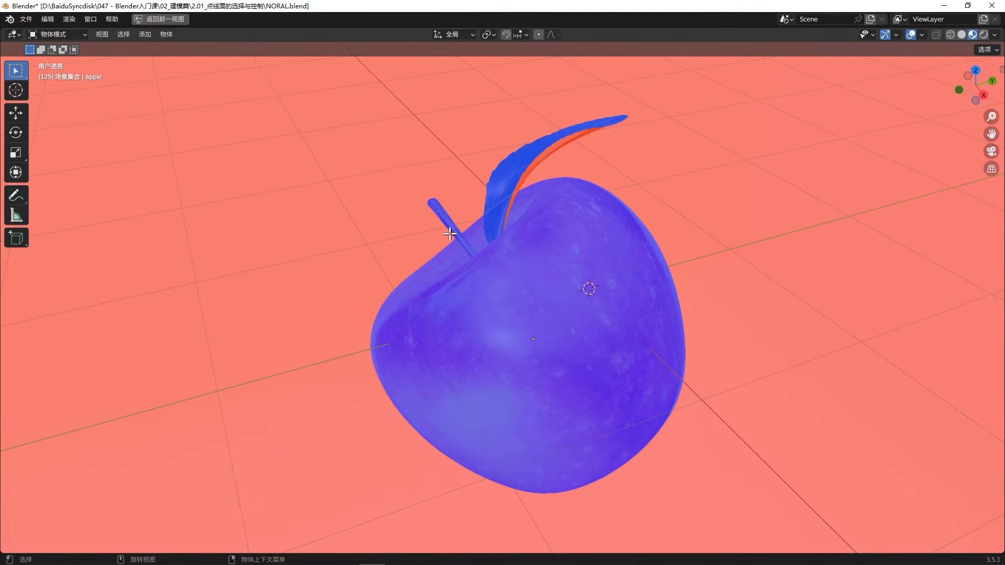
# - In Edit Mode on the apple, select two adjacent front faces and recalculate their normals with the Inside option enabled
pyautogui.press('Tab')
pyautogui.click(555, 282)
pyautogui.keyDown('shift'); pyautogui.click(595, 317); pyautogui.keyUp('shift')
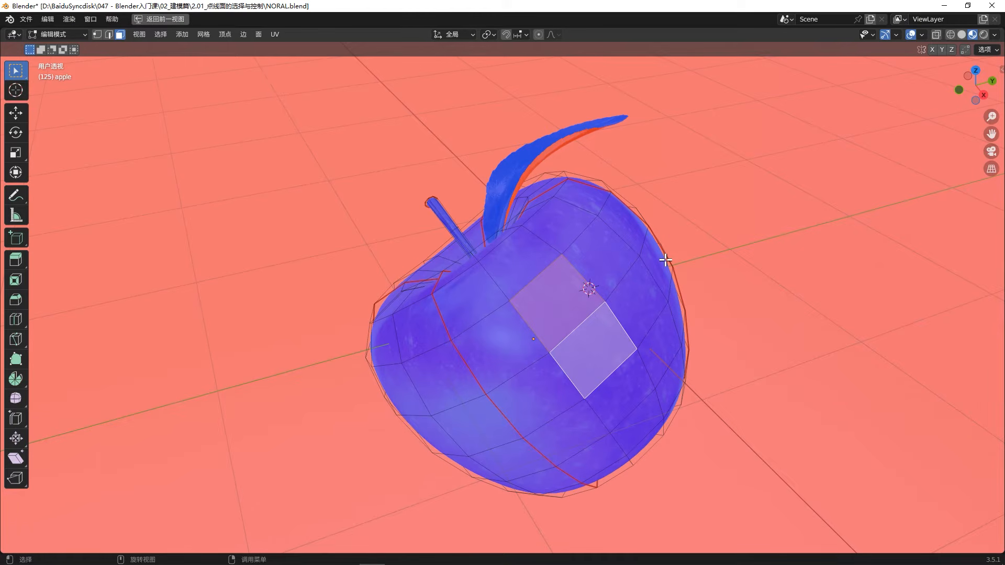
pyautogui.hotkey('shift', 'n')
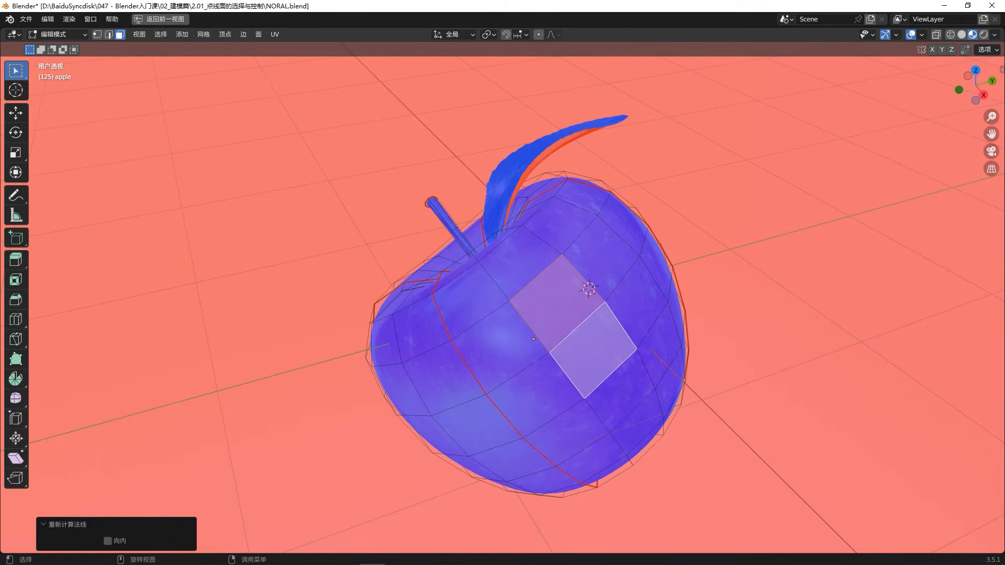
pyautogui.click(109, 541)
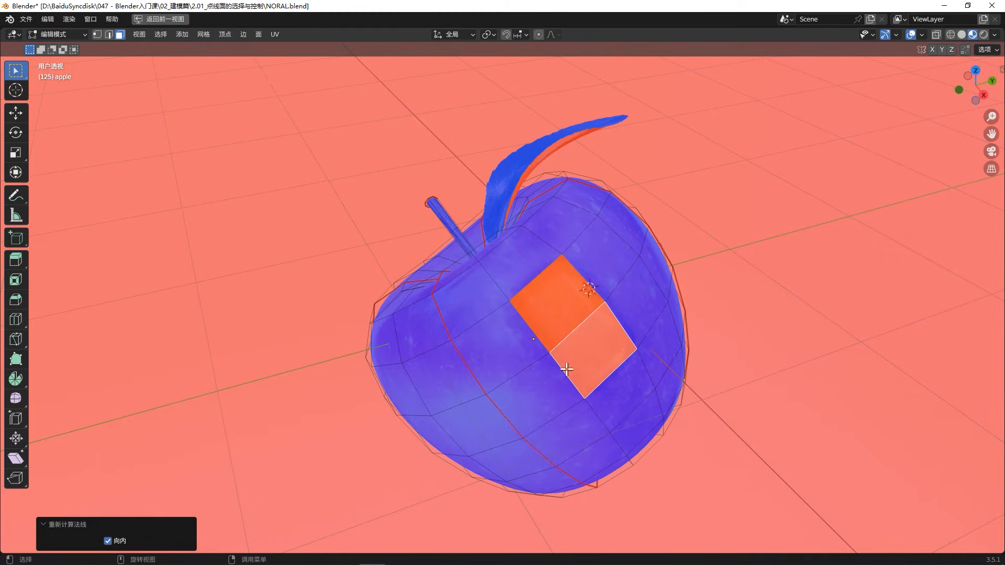
pyautogui.click(623, 345)
pyautogui.moveTo(586, 306); pyautogui.dragTo(586, 168, button='middle')
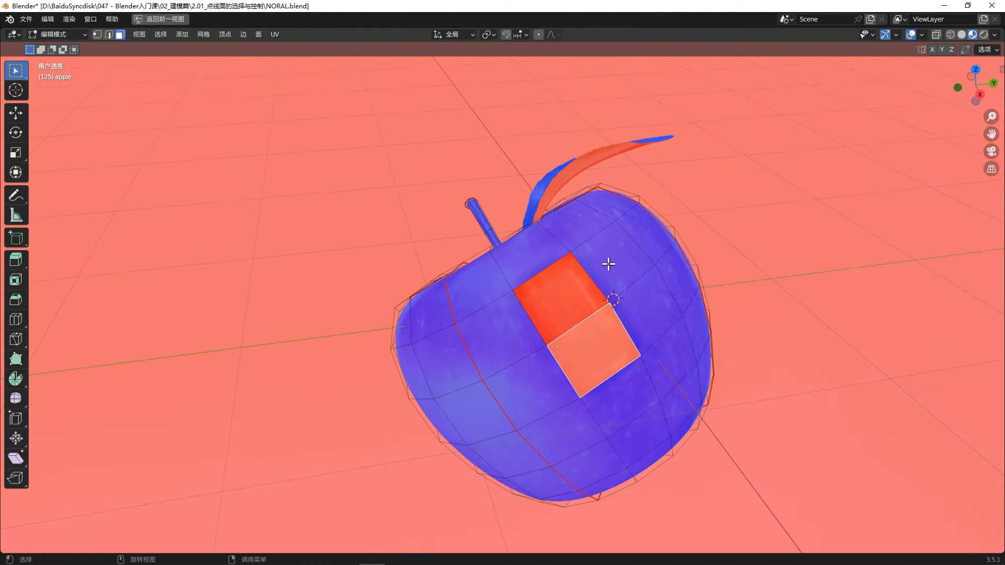
# - Leave Edit Mode on the apple and turn off the Face Orientation overlay
pyautogui.press('Tab')
pyautogui.click(921, 36)
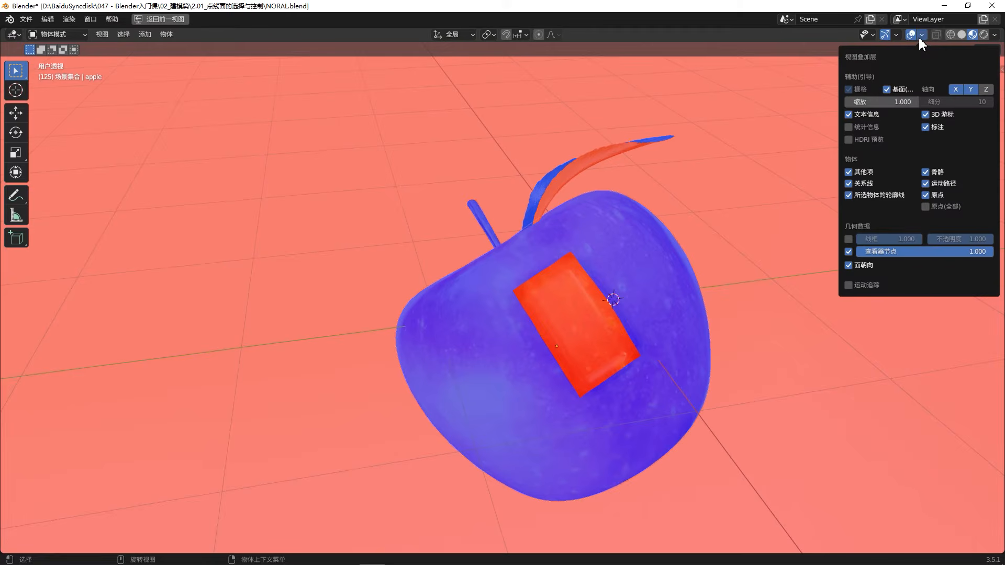
pyautogui.click(858, 263)
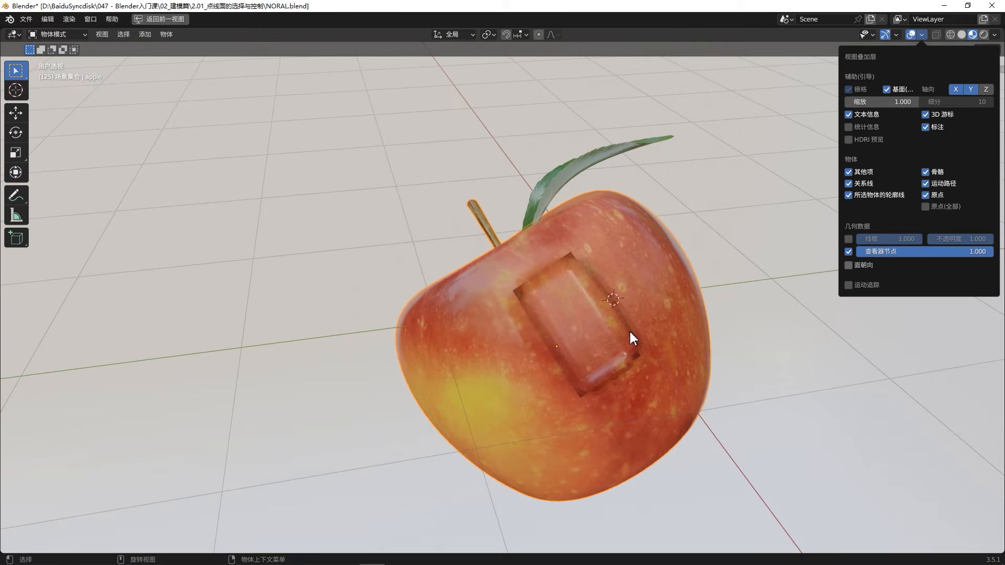
# - In Edit Mode, recalculate the normals of the apple's two inverted faces to the outside and clear the selection
pyautogui.press('Tab')
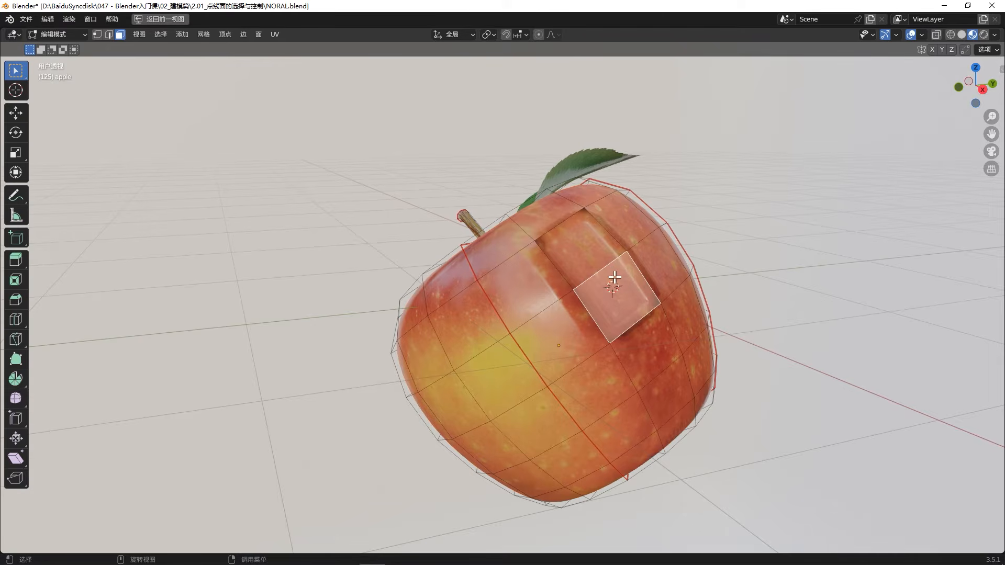
pyautogui.click(620, 285)
pyautogui.keyDown('shift'); pyautogui.click(621, 286); pyautogui.keyUp('shift')
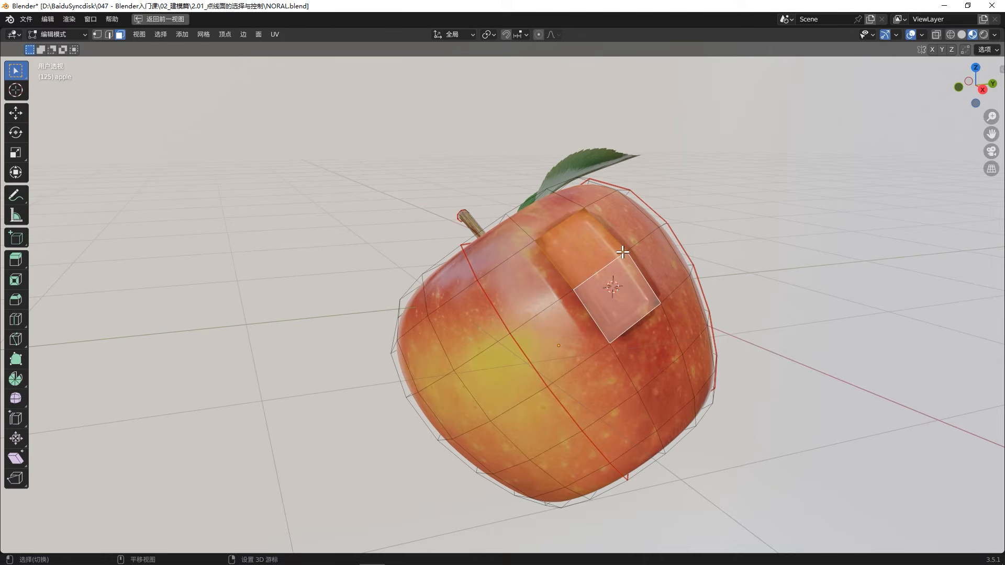
pyautogui.hotkey('shift', 'n')
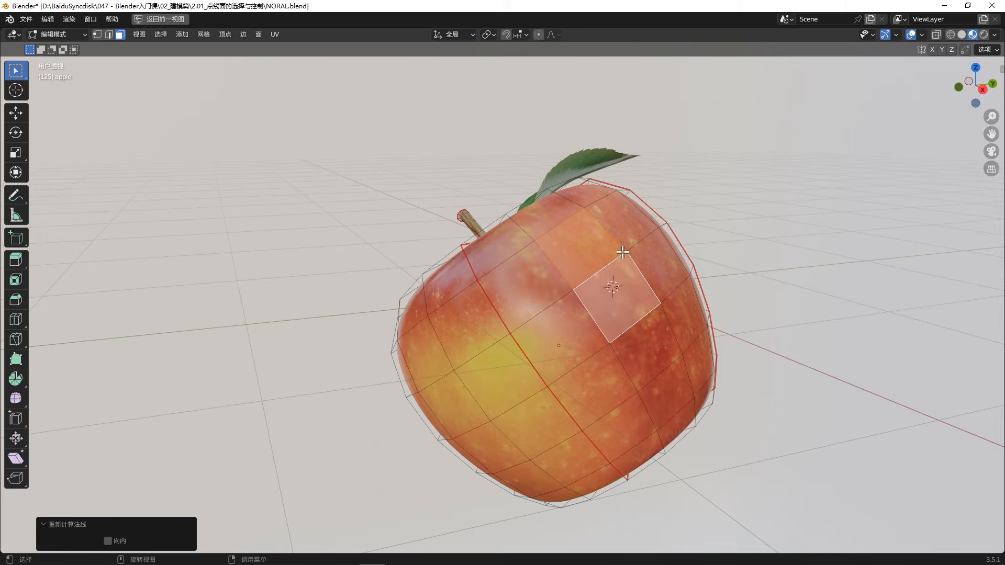
pyautogui.hotkey('alt', 'a')
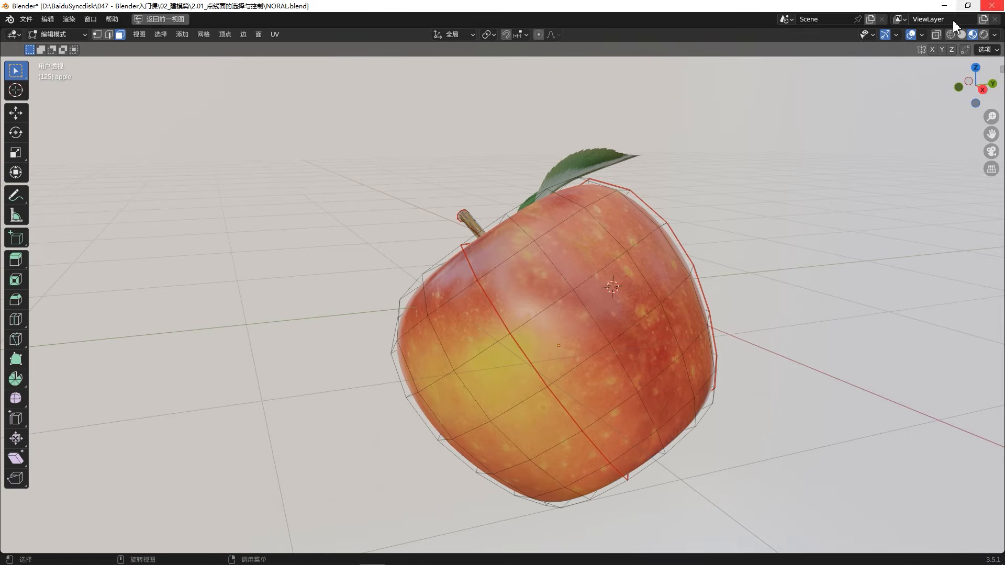
# - Display the viewport overlay options available while editing the apple's mesh
pyautogui.click(922, 35)
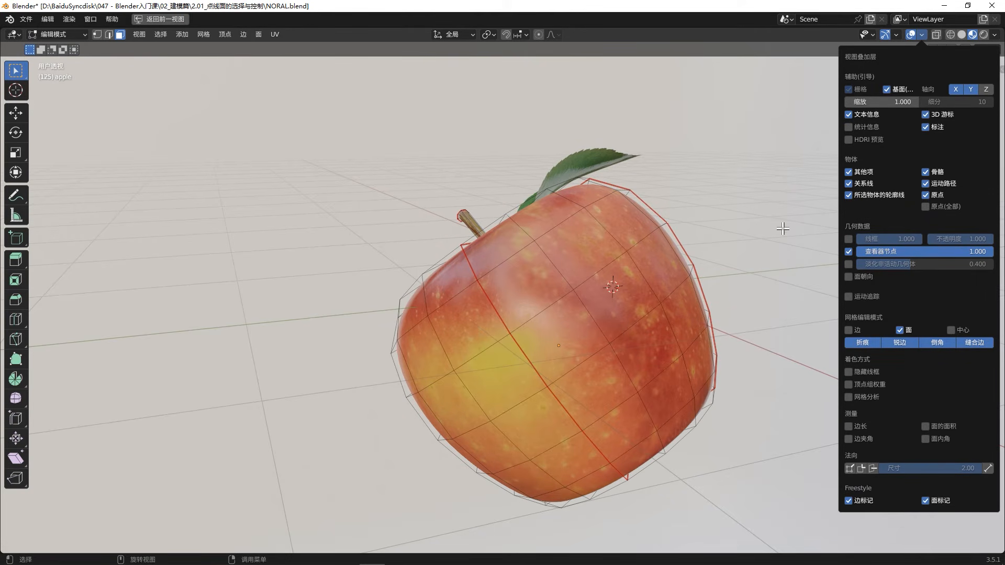
pyautogui.press('Tab')
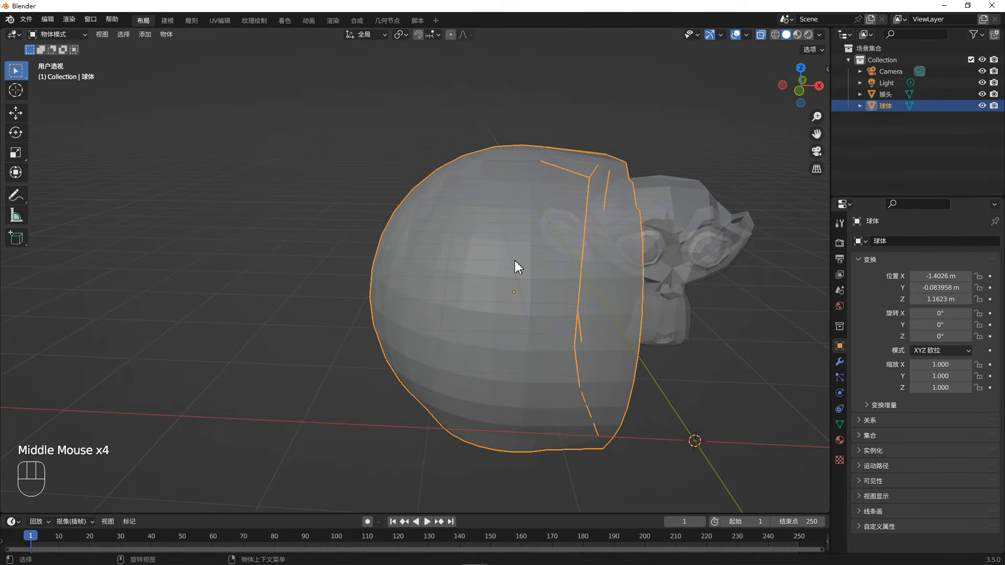
# - Display the viewport overlay options available for the sphere in Object Mode
pyautogui.scroll(1, 514, 261)
pyautogui.moveTo(515, 261); pyautogui.dragTo(484, 277, button='middle')
pyautogui.scroll(-2, 496, 272)
pyautogui.click(505, 265)
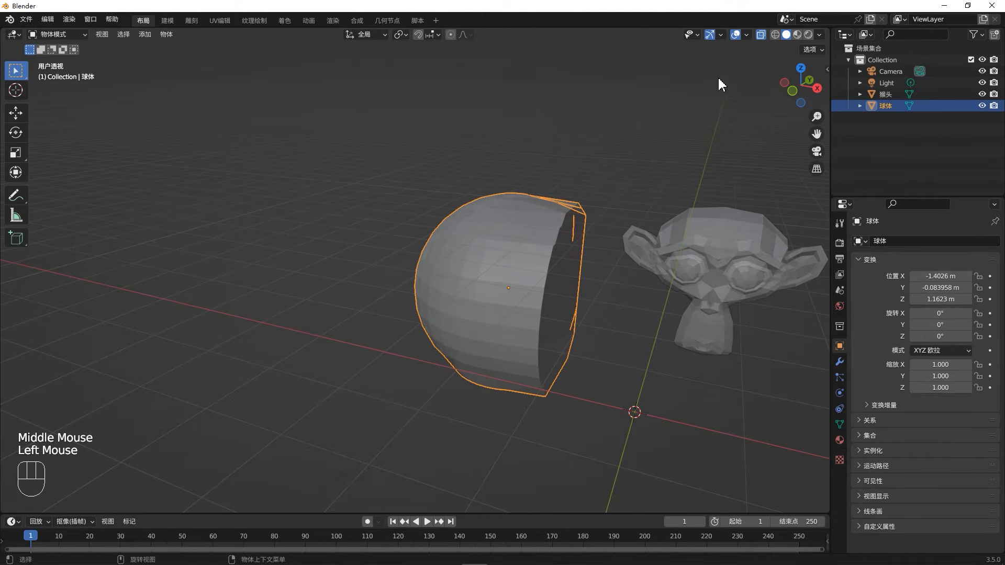
pyautogui.click(744, 35)
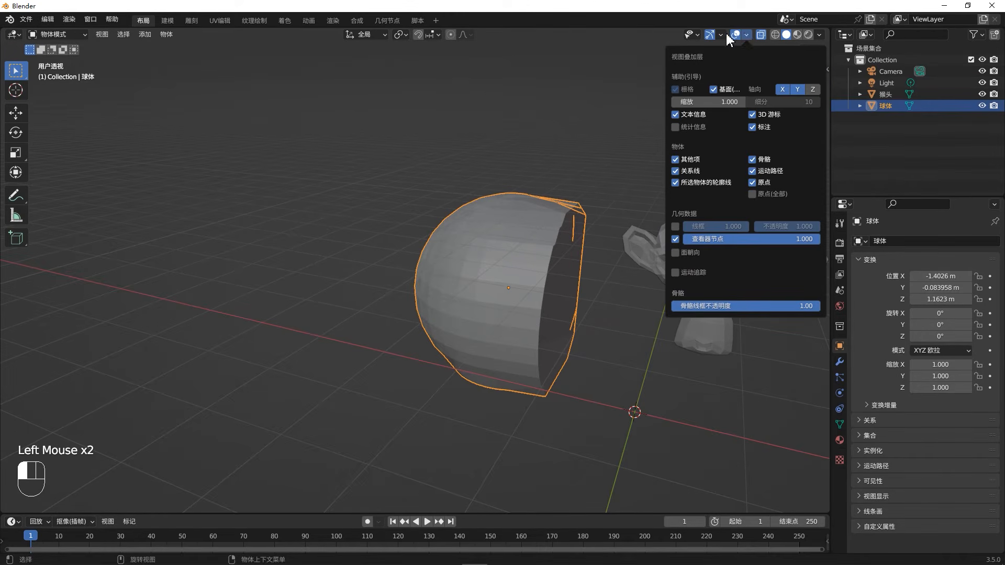
# - Enter Edit Mode on the sphere with X-ray turned off and select a single vertex on its rounded side
pyautogui.press('Tab')
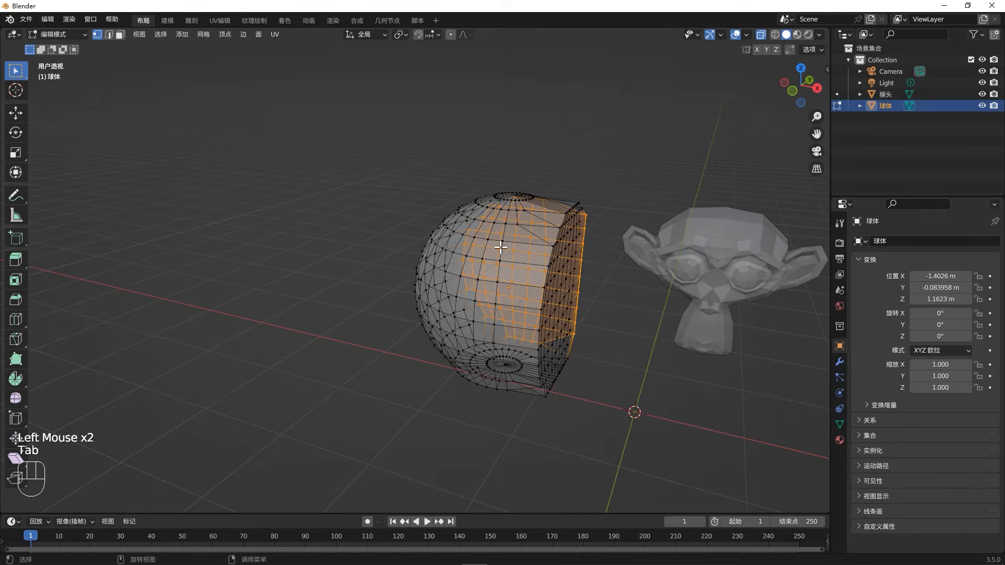
pyautogui.moveTo(501, 247); pyautogui.dragTo(602, 299, button='middle')
pyautogui.hotkey('alt', 'z')
pyautogui.click(601, 299)
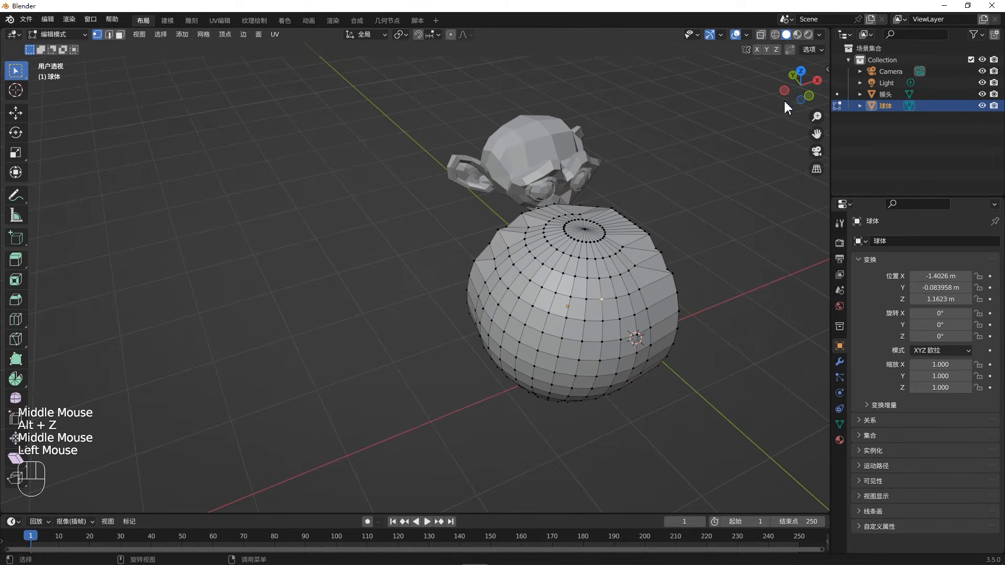
# - Show the face normals on the sphere's mesh and inspect their directions around its upper part
pyautogui.click(746, 35)
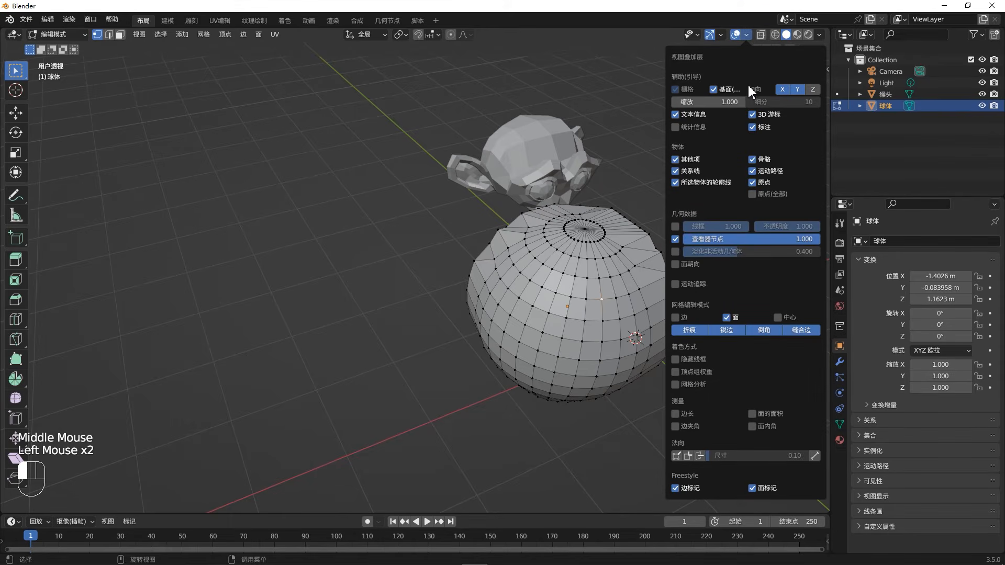
pyautogui.click(699, 455)
pyautogui.moveTo(680, 340); pyautogui.dragTo(630, 219, button='middle')
pyautogui.scroll(4, 589, 327)
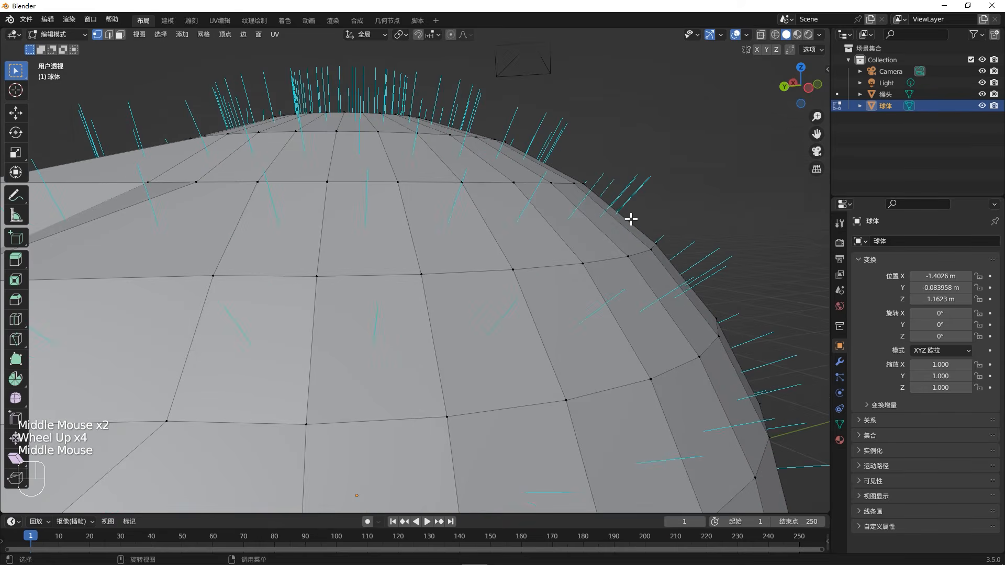
pyautogui.moveTo(556, 234); pyautogui.dragTo(541, 217, button='middle')
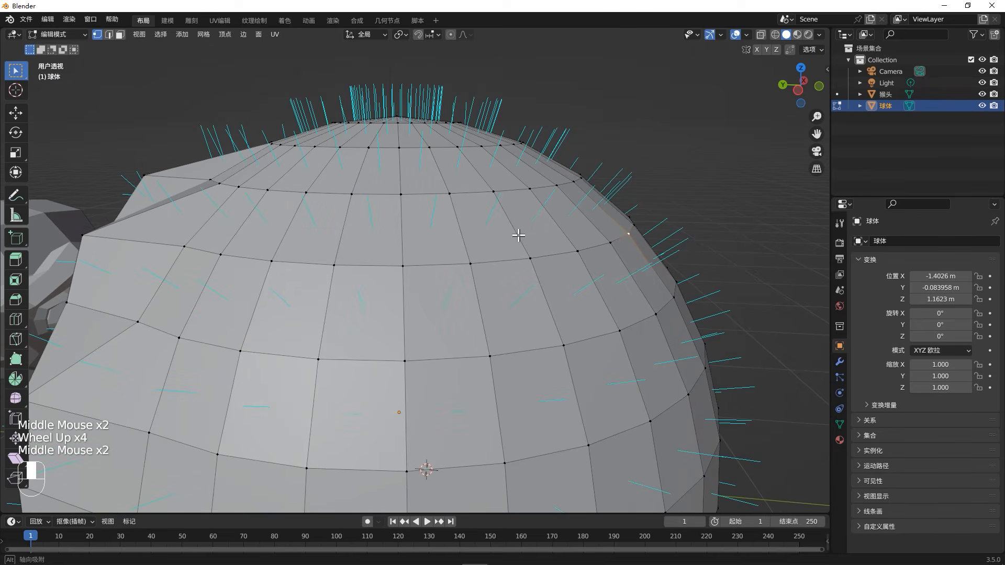
# - Add the vertex normals to the displayed face normals and inspect them close up on the sphere
pyautogui.click(747, 35)
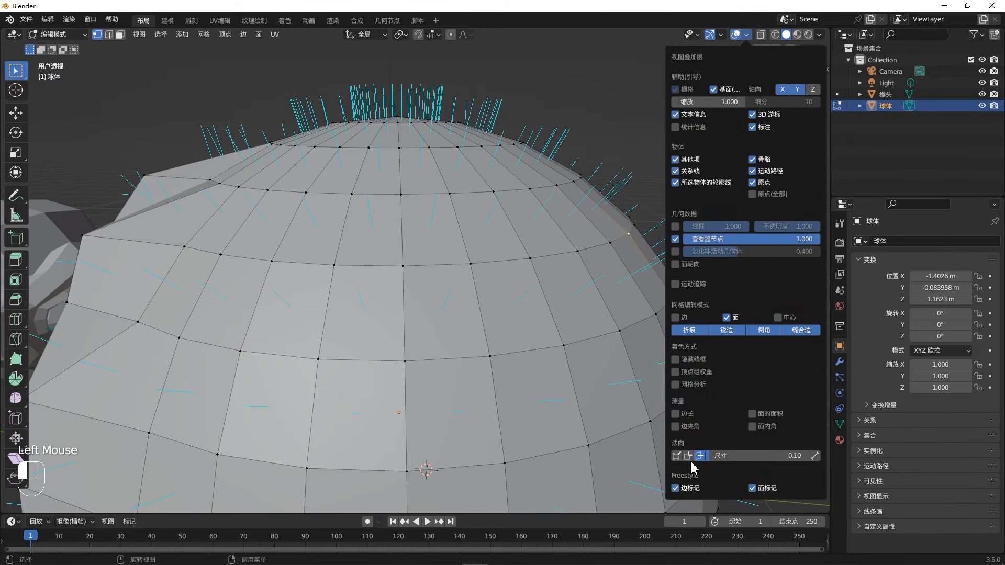
pyautogui.click(676, 456)
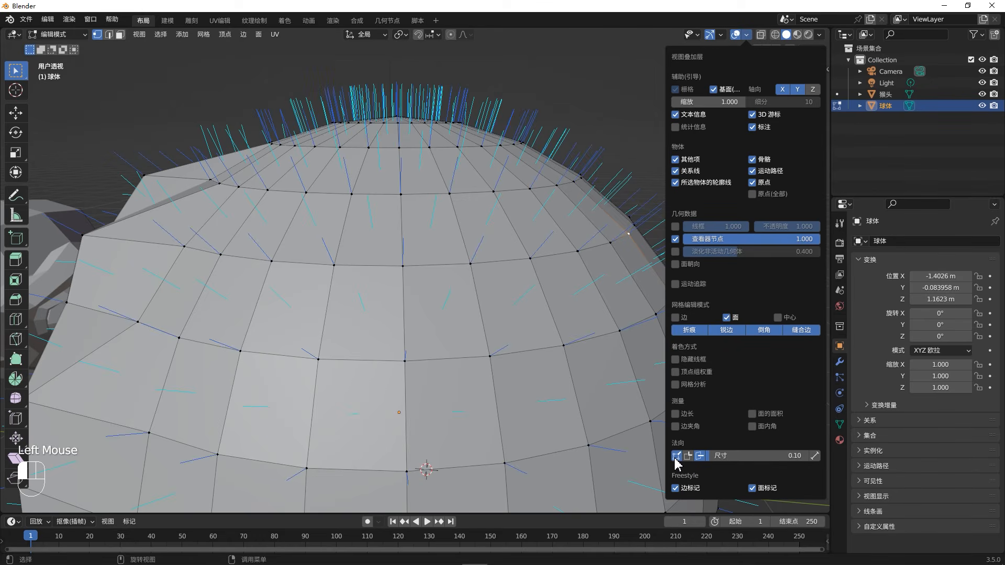
pyautogui.scroll(3, 498, 268)
pyautogui.moveTo(498, 268); pyautogui.dragTo(596, 120, button='middle')
pyautogui.moveTo(583, 177); pyautogui.dragTo(726, 242, button='middle')
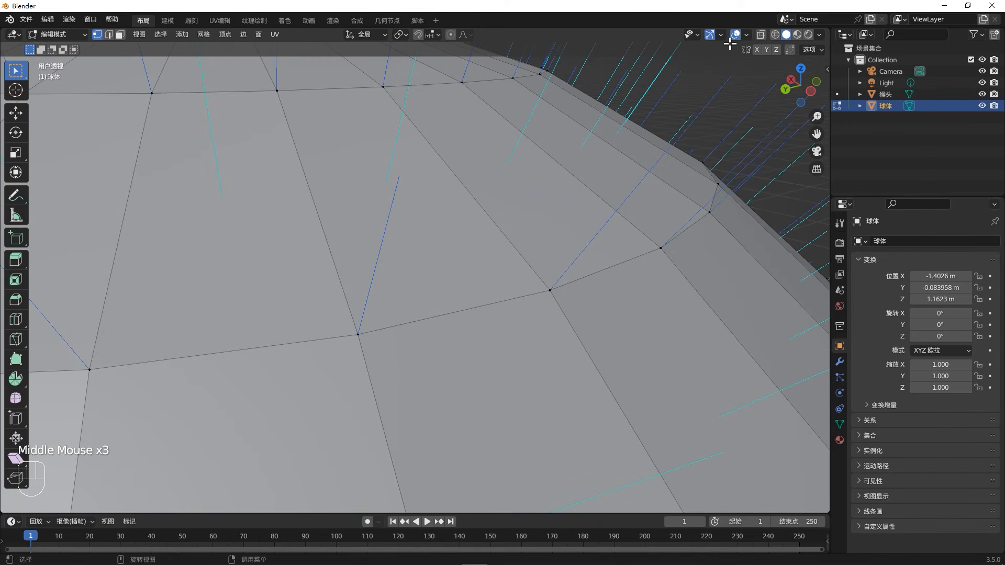
# - Also show the split (per-face-corner) normals and examine them around the top and cut side of the sphere
pyautogui.click(747, 35)
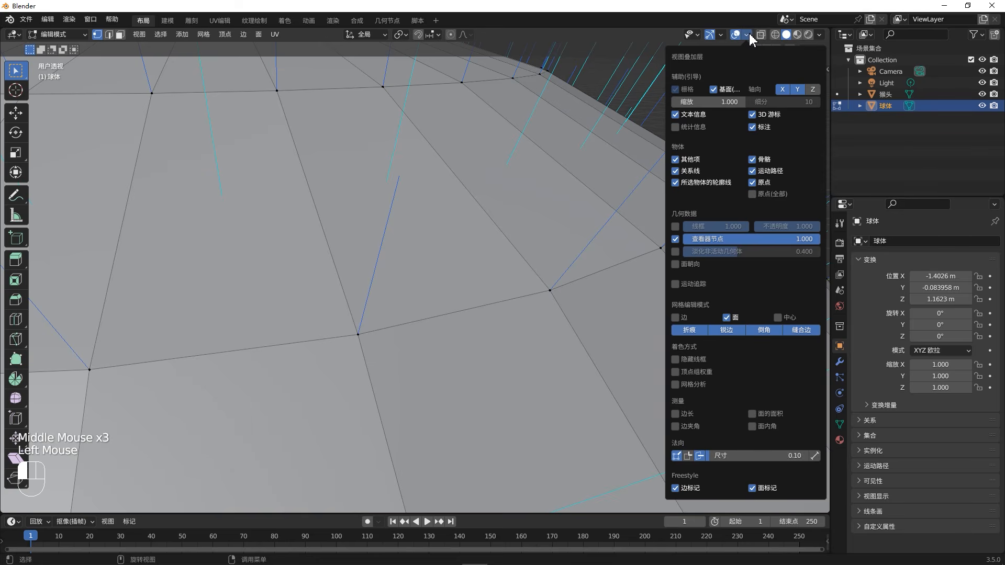
pyautogui.click(689, 456)
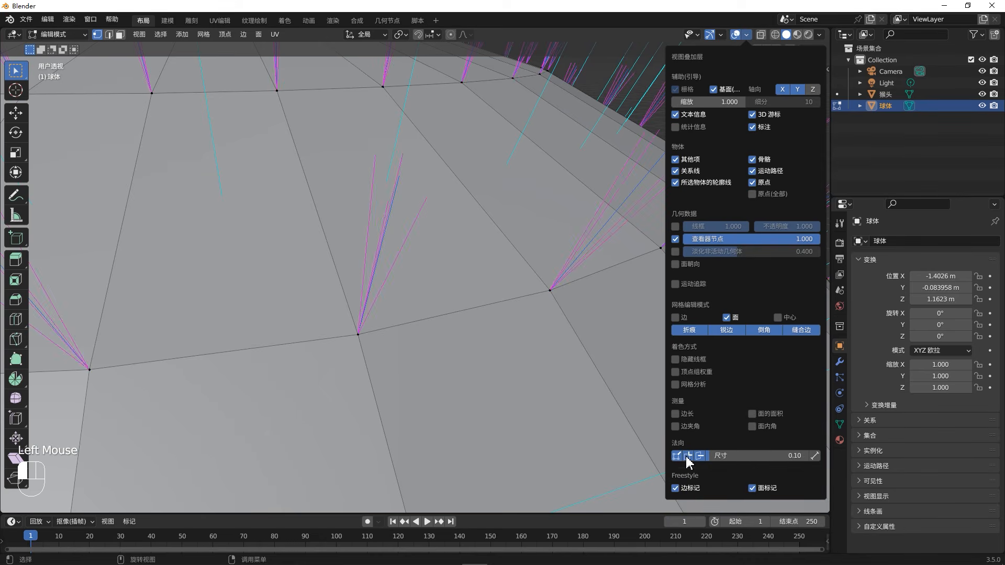
pyautogui.scroll(-2, 601, 325)
pyautogui.moveTo(561, 336); pyautogui.dragTo(643, 399, button='middle')
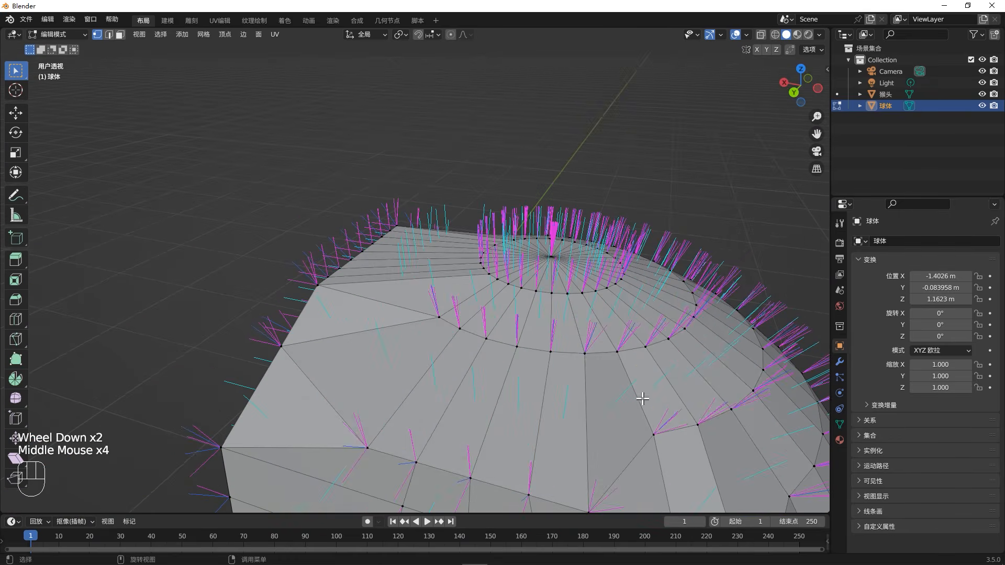
pyautogui.moveTo(666, 432); pyautogui.dragTo(605, 410, button='middle')
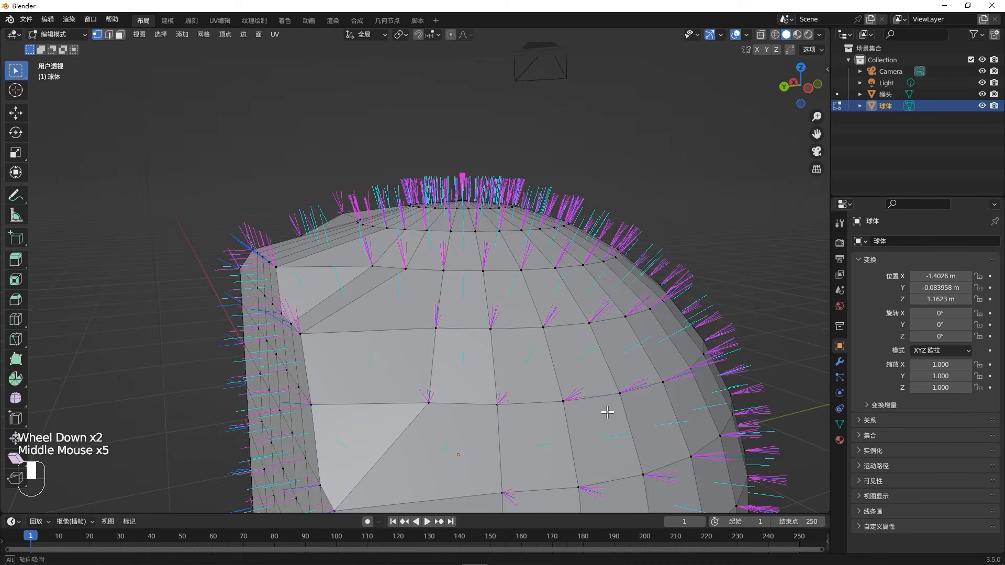
# - Turn off the split, face and vertex normal displays on the sphere
pyautogui.click(746, 35)
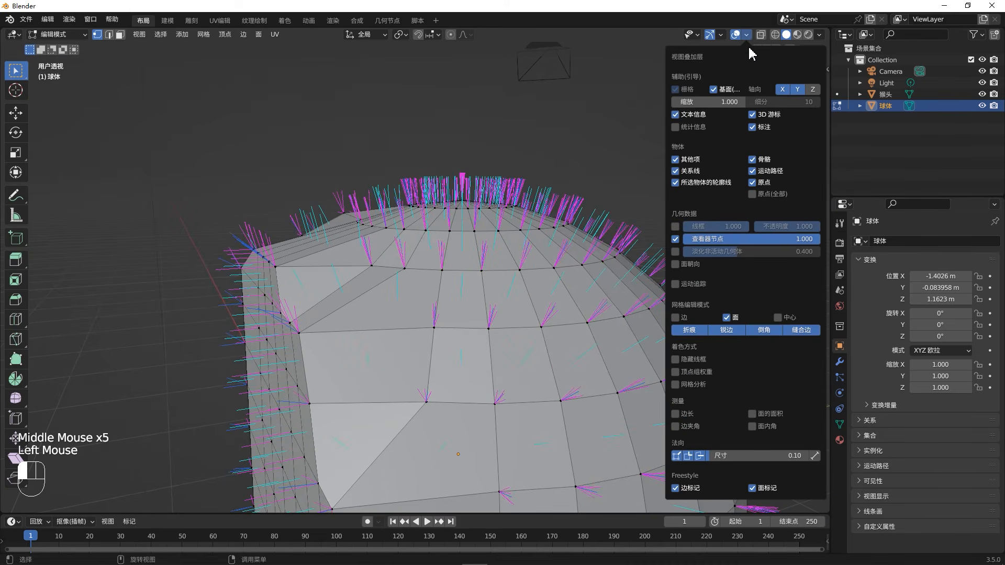
pyautogui.click(692, 456)
pyautogui.click(699, 456)
pyautogui.click(675, 456)
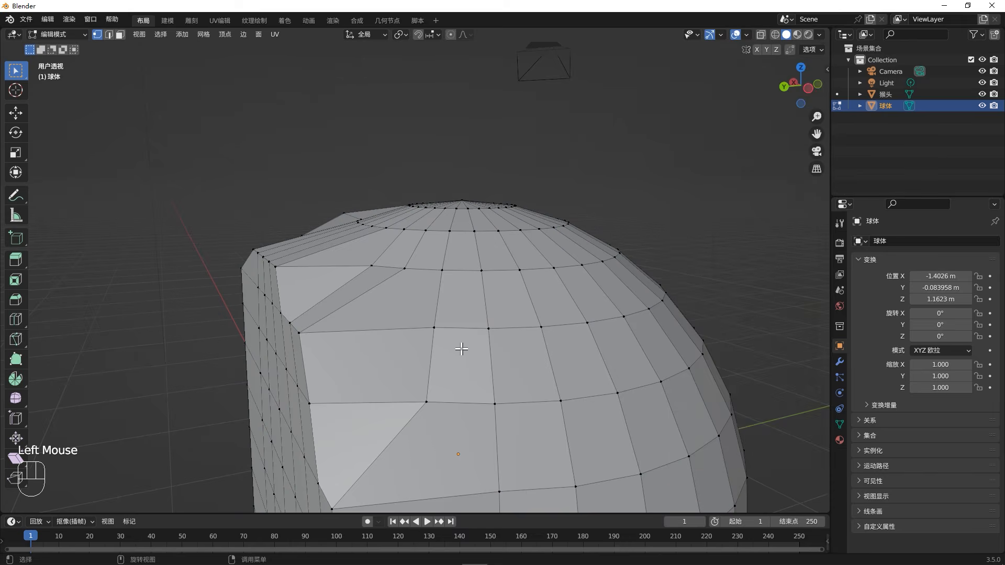
pyautogui.scroll(-2, 481, 337)
pyautogui.moveTo(485, 334); pyautogui.dragTo(584, 331, button='middle')
pyautogui.middleClick(584, 330)
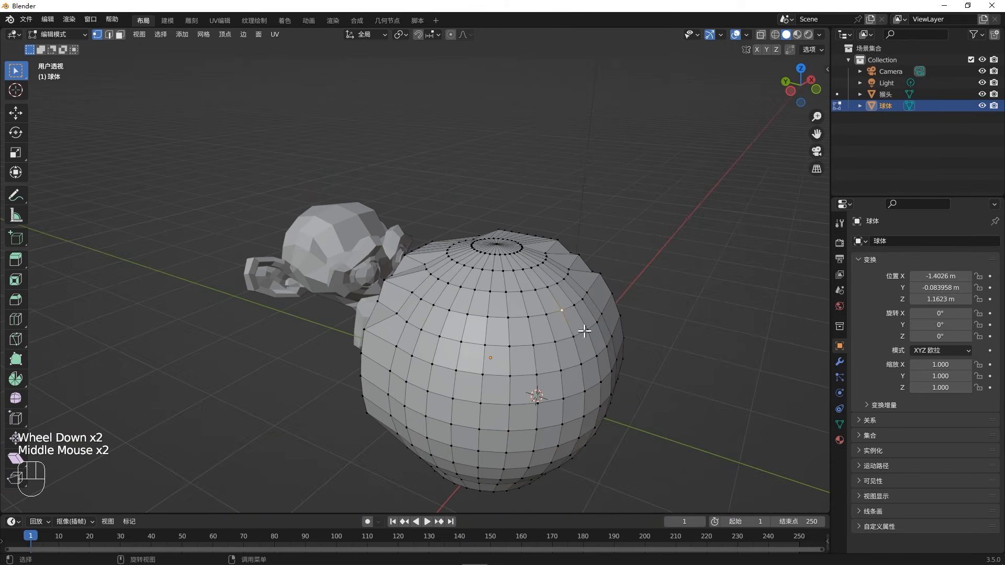